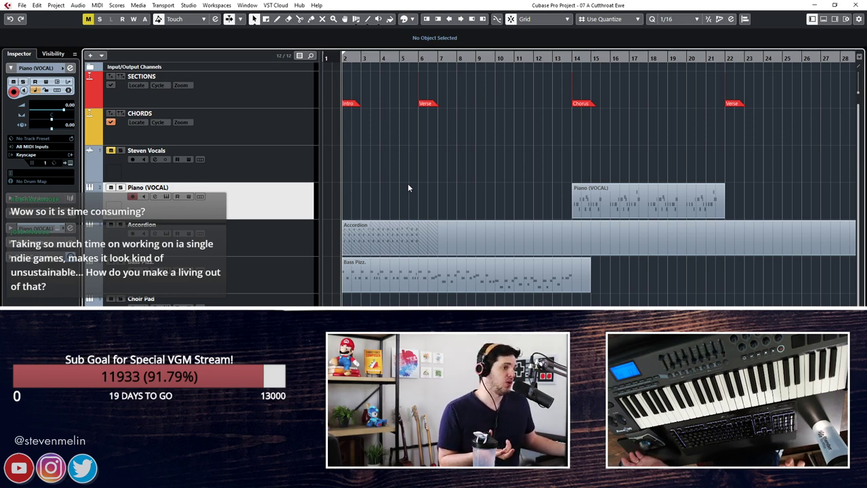
Switch to the browser, play the Skinny Lister - Rollin' Over reference video, and pause it.
key(alt+Tab)
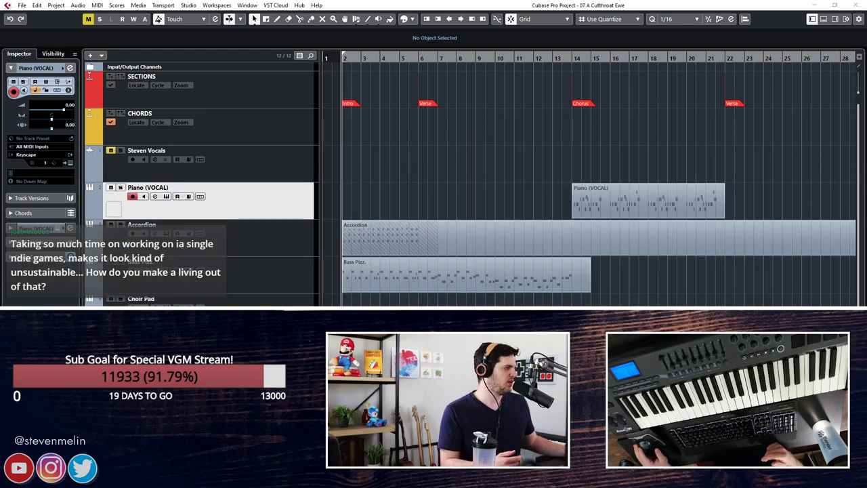
key(alt+Tab)
key(Tab)
key(Tab)
key(Tab)
key(Tab)
key(Tab)
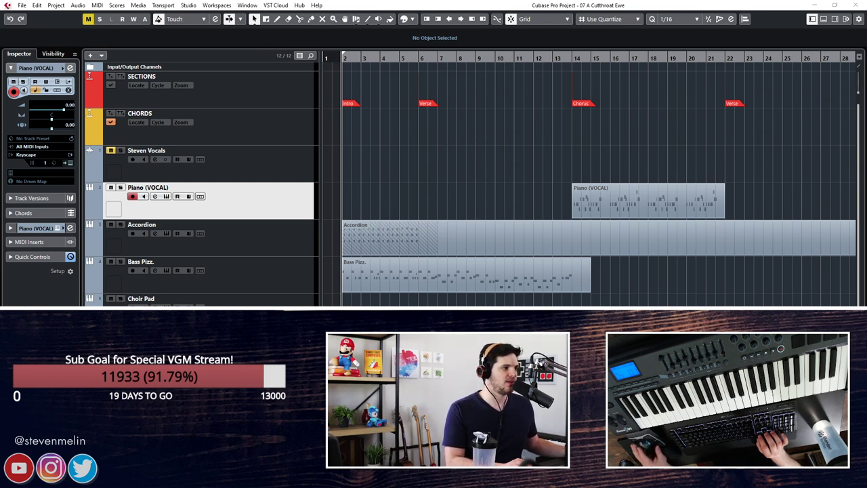
key(XF86AudioRaiseVolume)
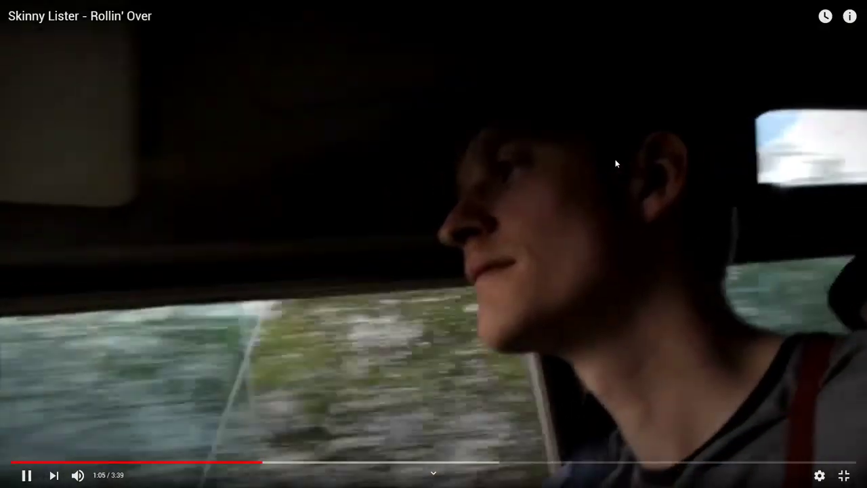
click(616, 163)
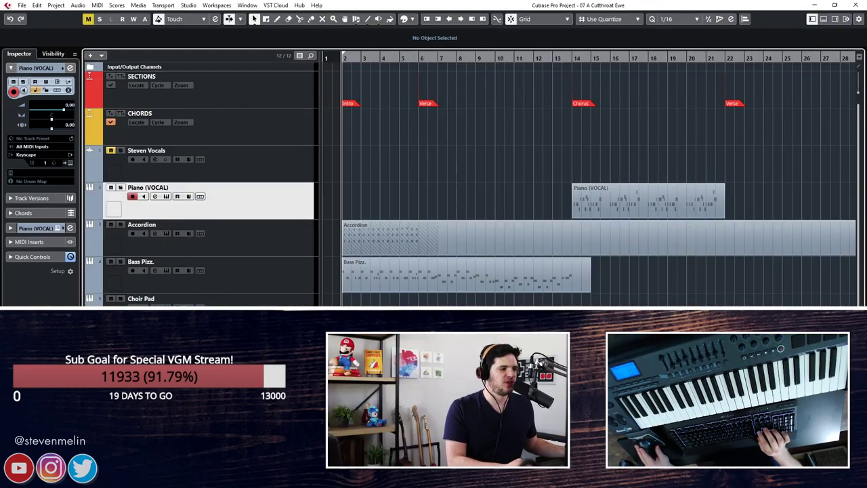
Turn on solo and play the project from the Intro at bar 2, adjusting the system volume.
key(s)
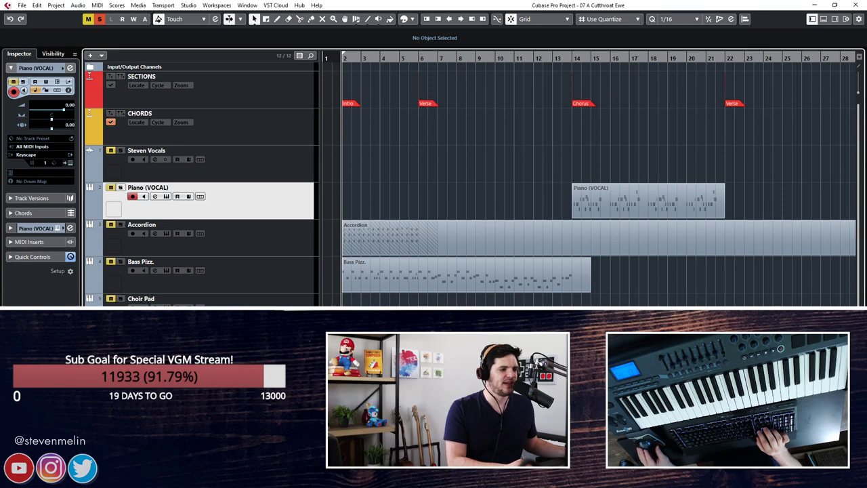
key(space)
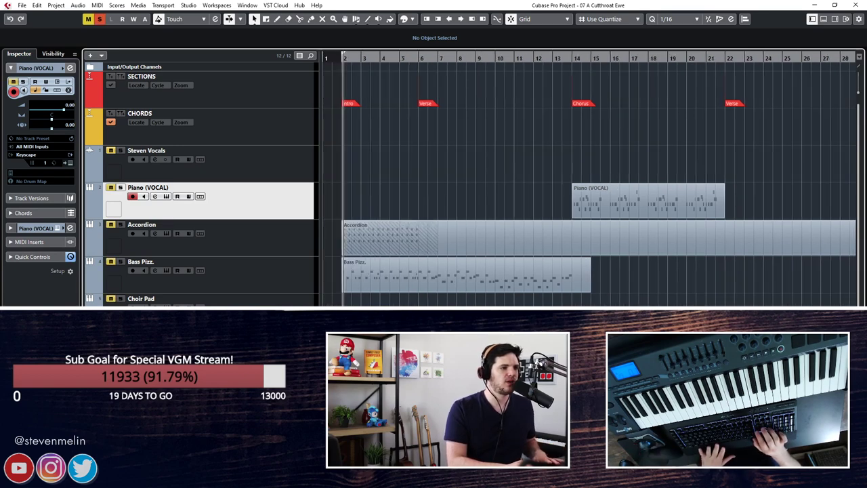
key(XF86AudioRaiseVolume)
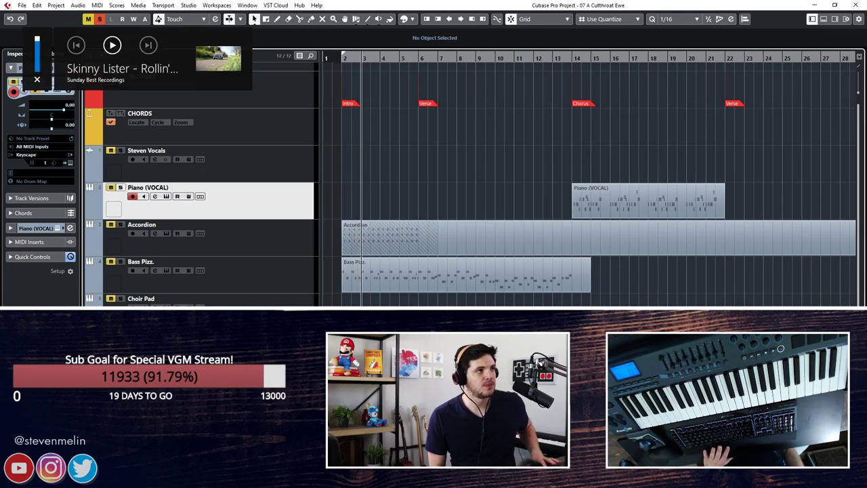
key(space)
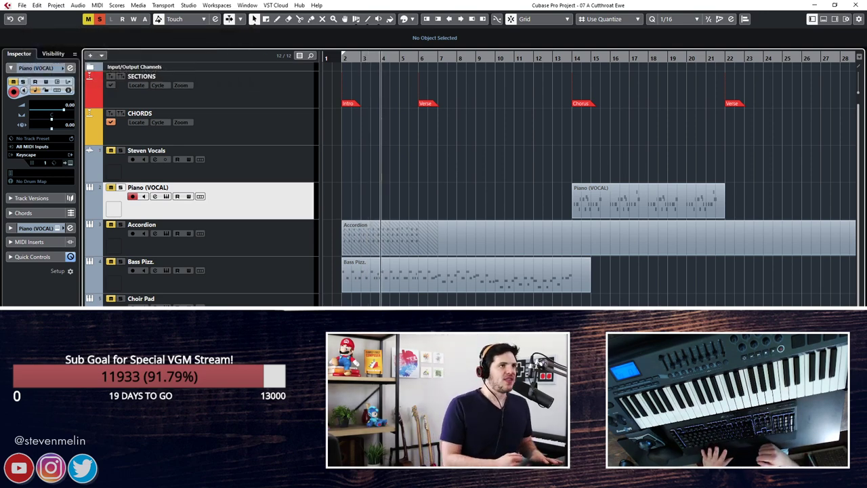
Select and solo the Accordion track with the playhead at bar 2.
click(106, 232)
click(119, 224)
key(KP_Subtract)
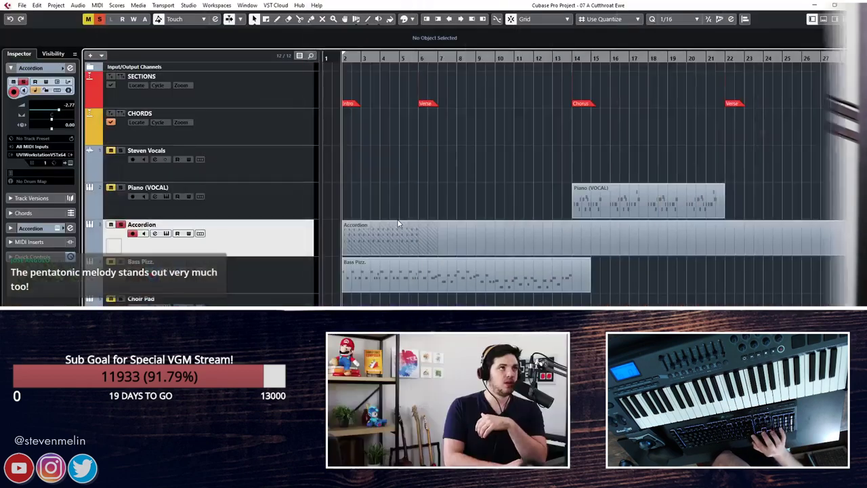
View the Accordion track's Eastern Accordion instrument in UVI Workstation, then close its window.
key(e)
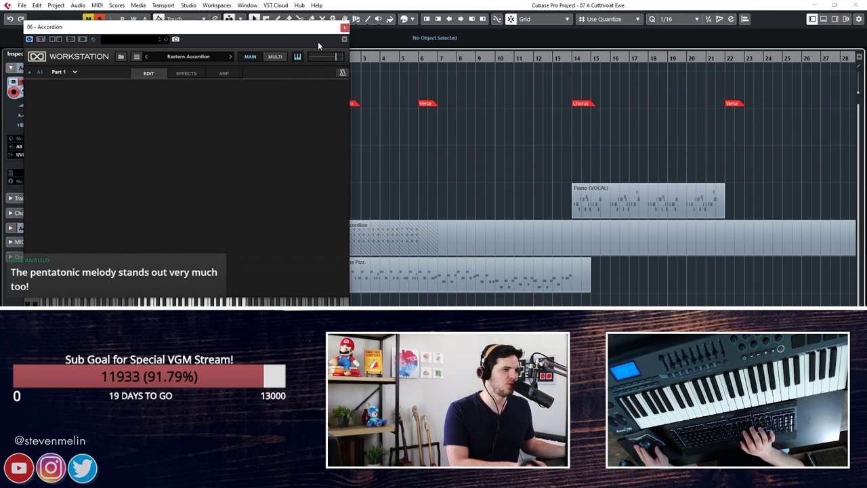
key(Escape)
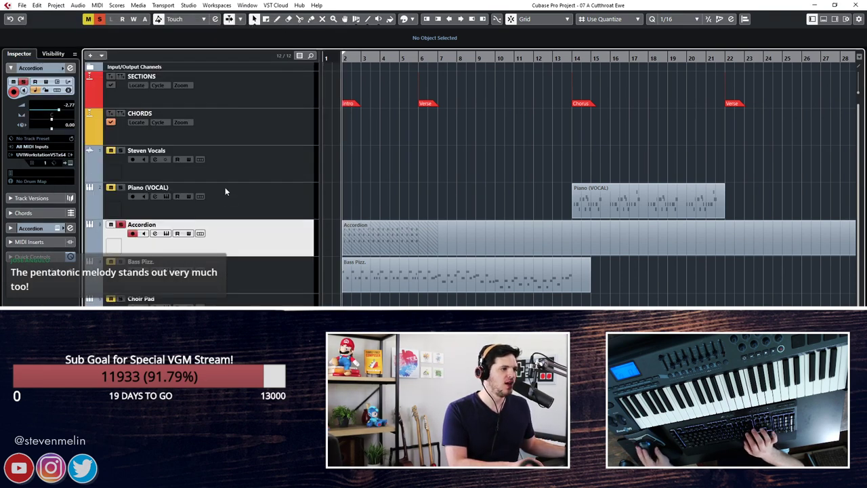
click(69, 165)
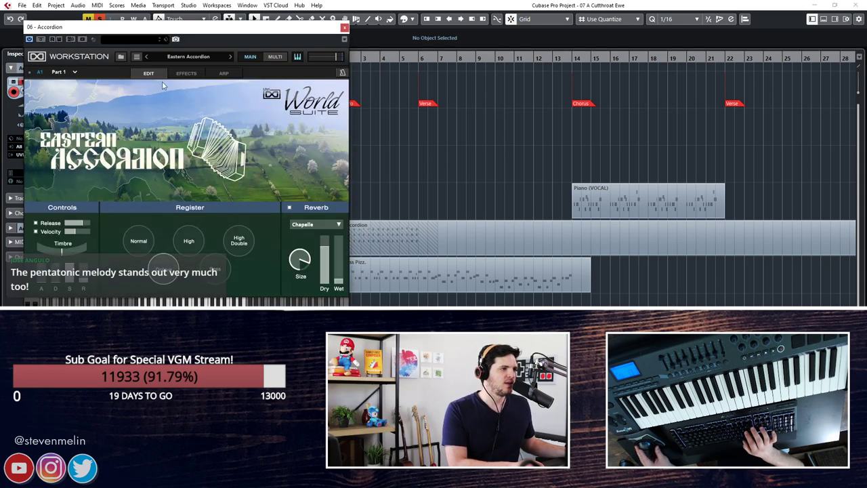
drag(170, 30, 222, 59)
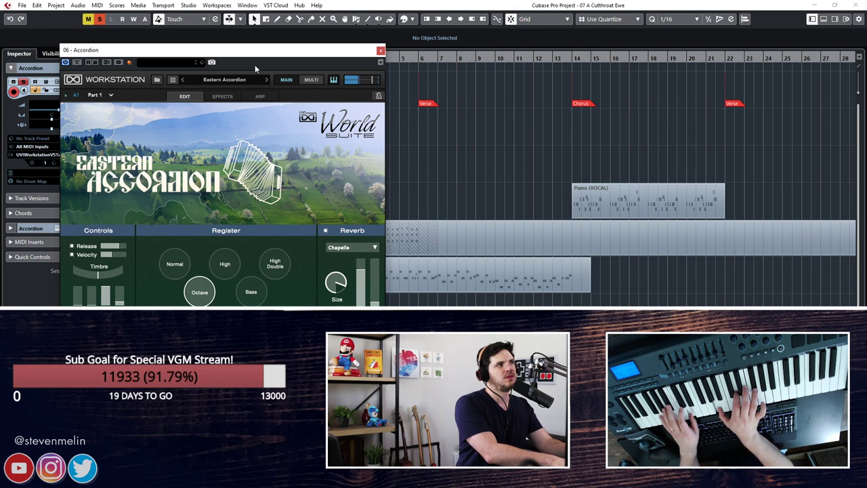
click(380, 50)
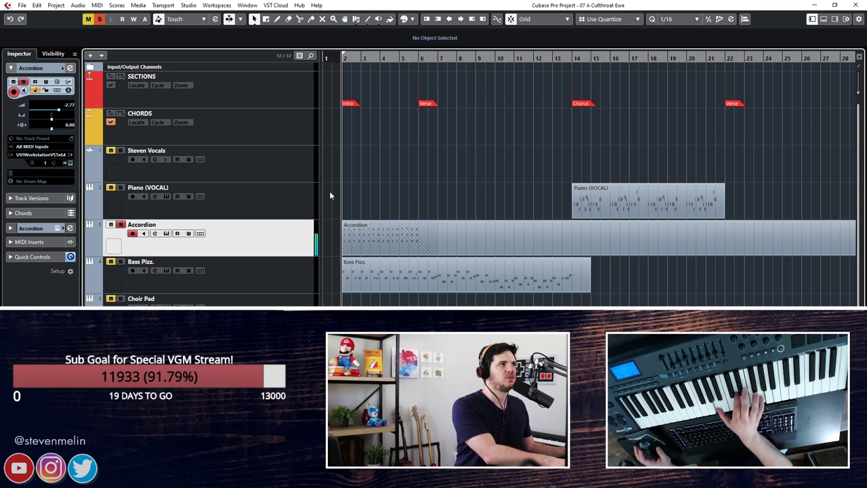
Audition the soloed Accordion part through the Intro and place the playhead at the Verse marker in bar 6.
key(space)
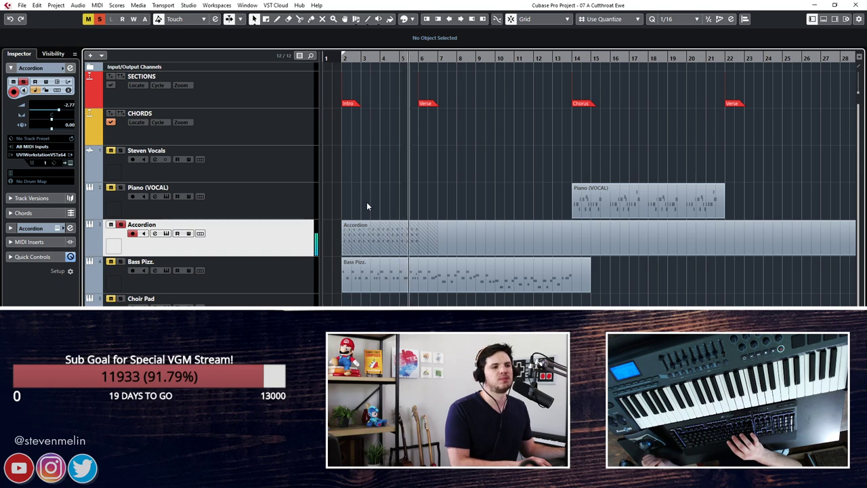
key(KP_Subtract)
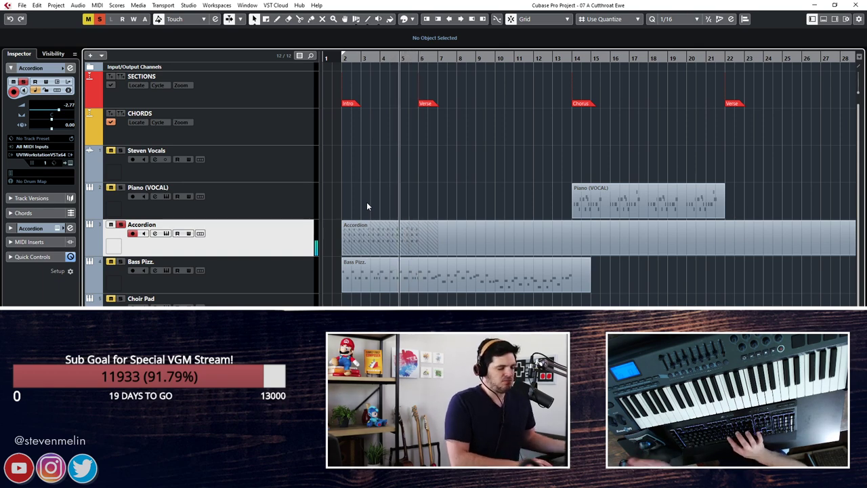
key(KP_Subtract)
key(KP_Subtract)
key(KP_Add)
key(KP_Add)
key(KP_Add)
key(KP_Add)
key(KP_Add)
key(KP_Subtract)
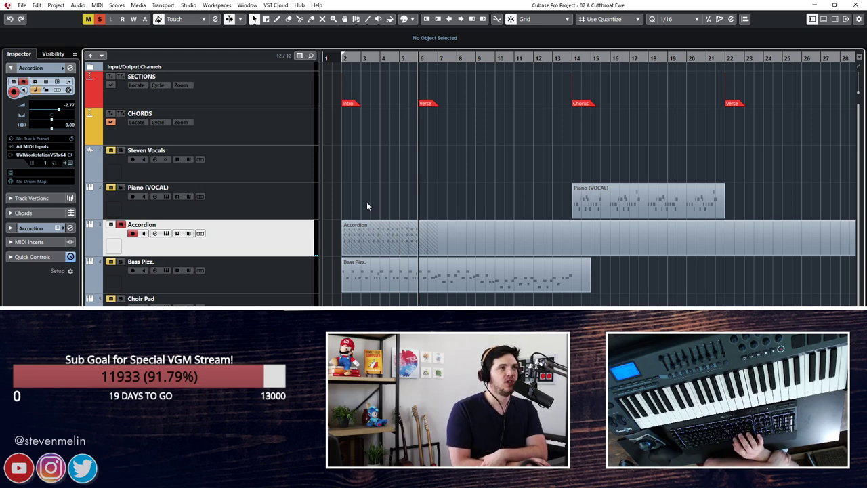
key(KP_Add)
click(230, 82)
click(231, 120)
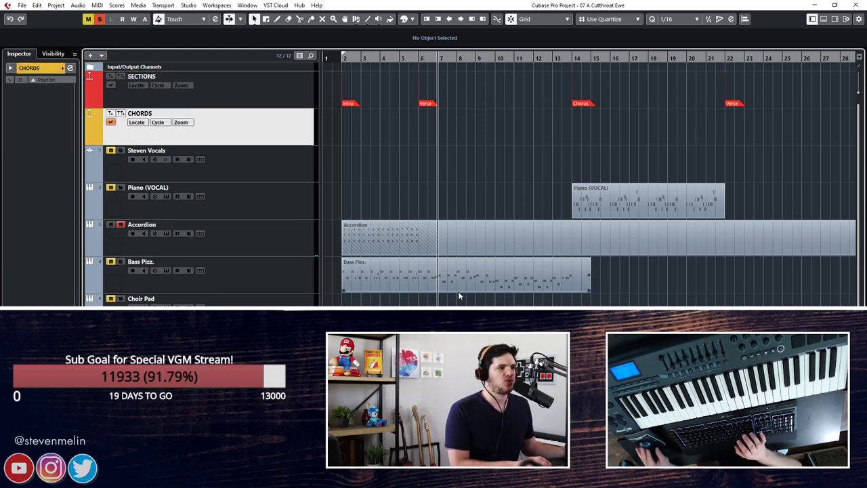
key(KP_Subtract)
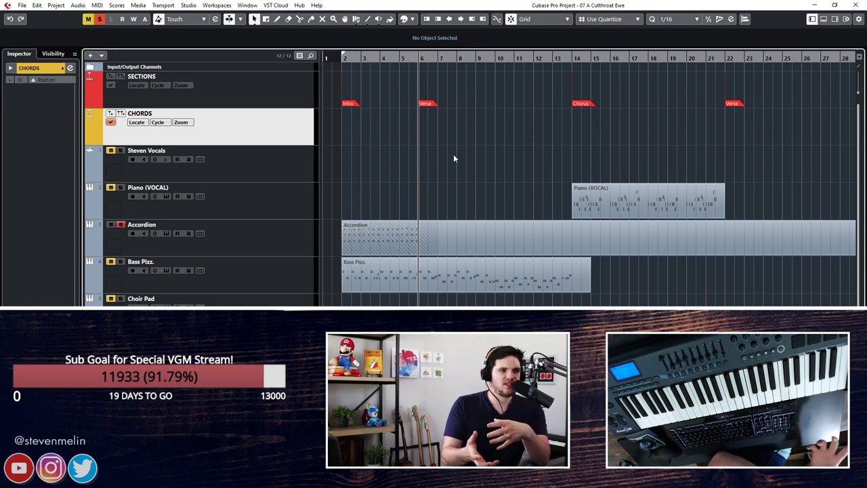
Select the Accordion track and replay its Intro part from bar 2 to work out the chords.
click(270, 238)
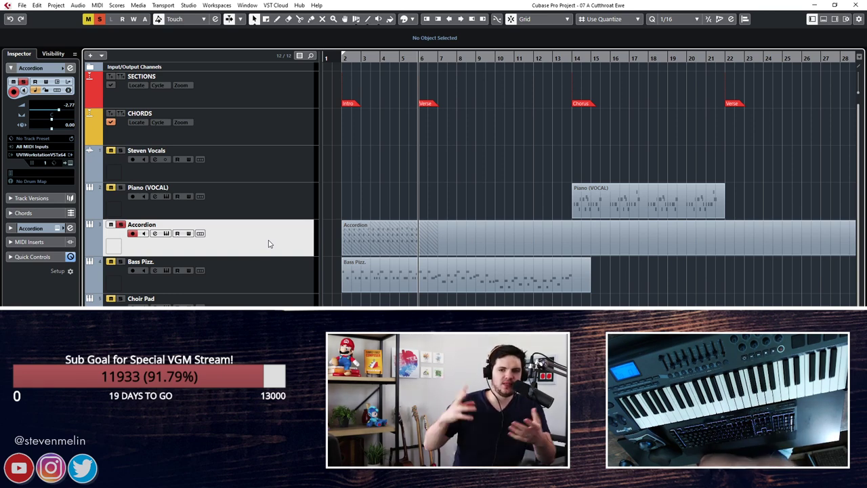
key(space)
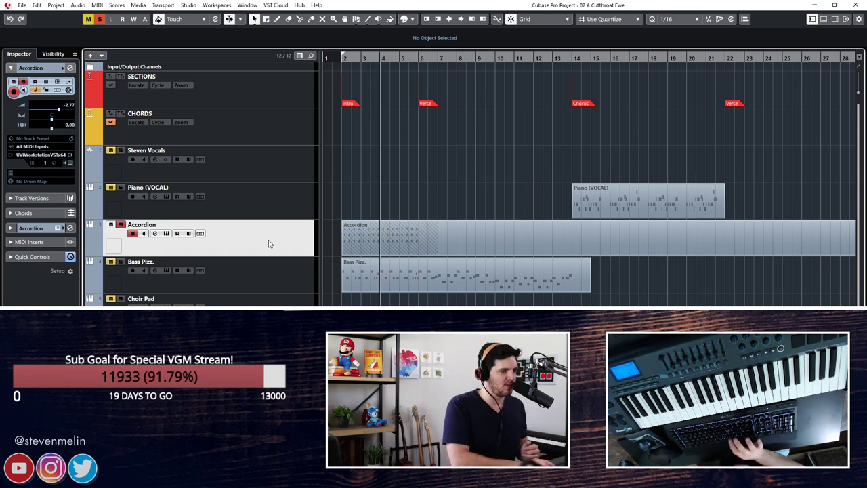
key(space)
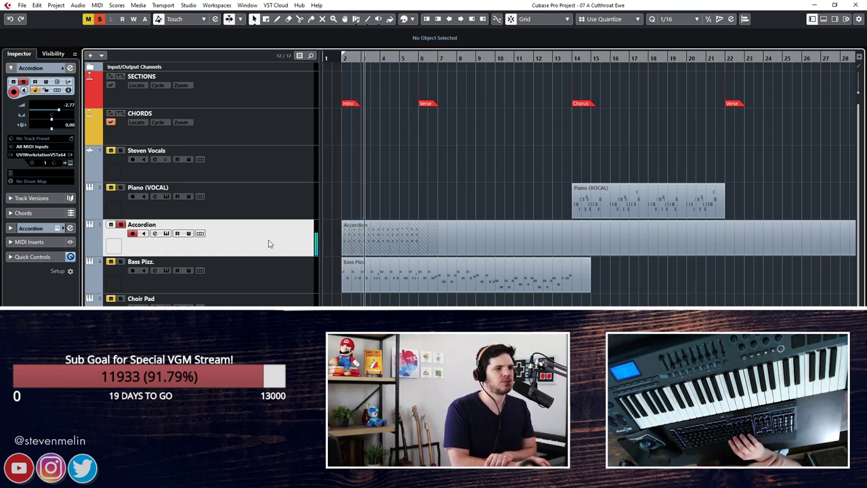
key(space)
Add chord markers on the CHORDS track: D at bar 2 and Dsus4 at bar 3.
click(238, 119)
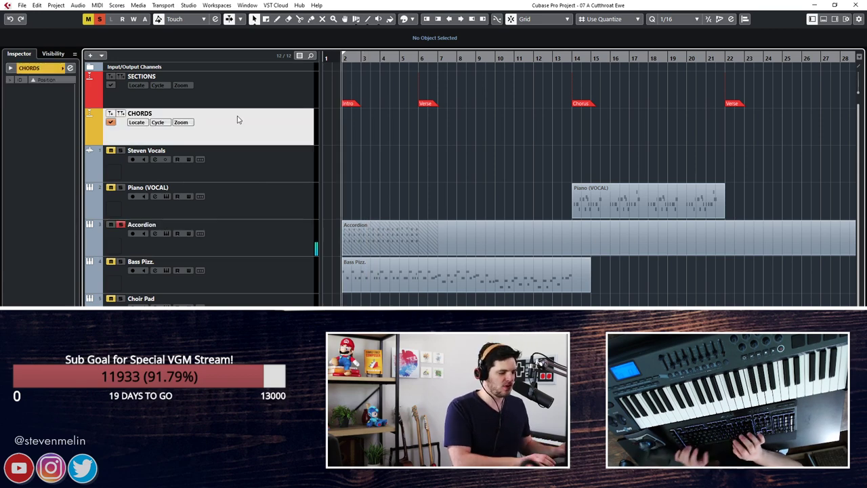
key(ctrl+m)
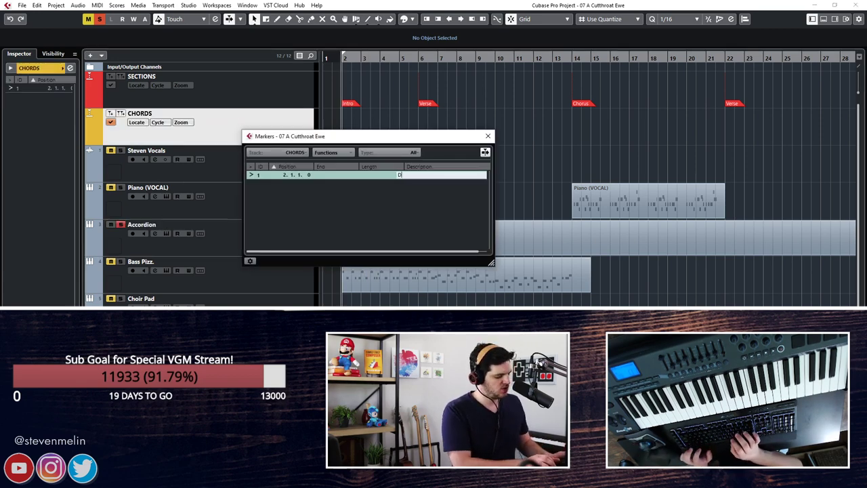
key(Return)
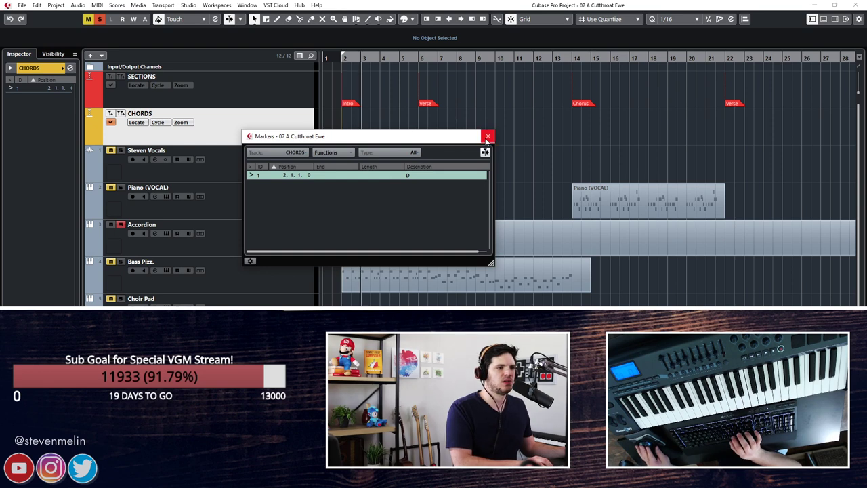
key(Insert)
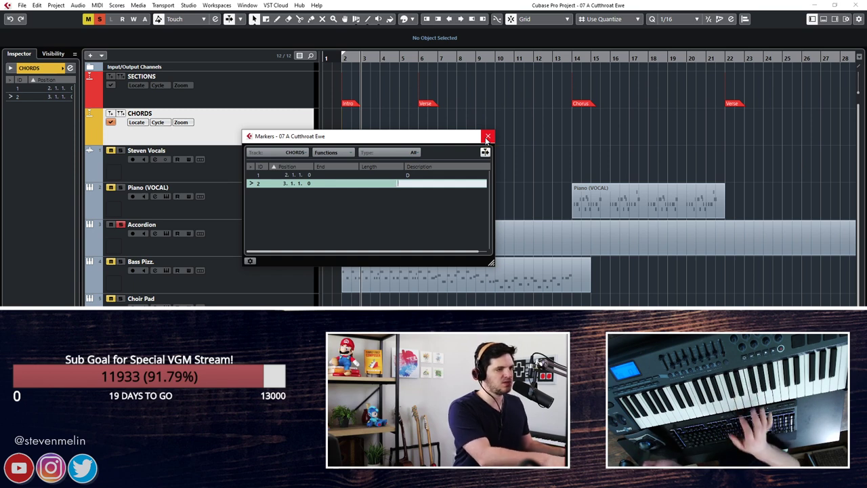
text(Dsus4)
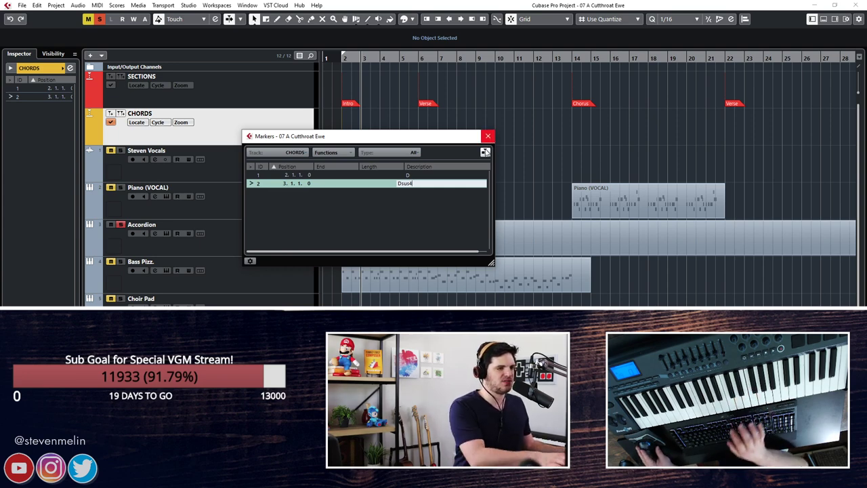
click(488, 137)
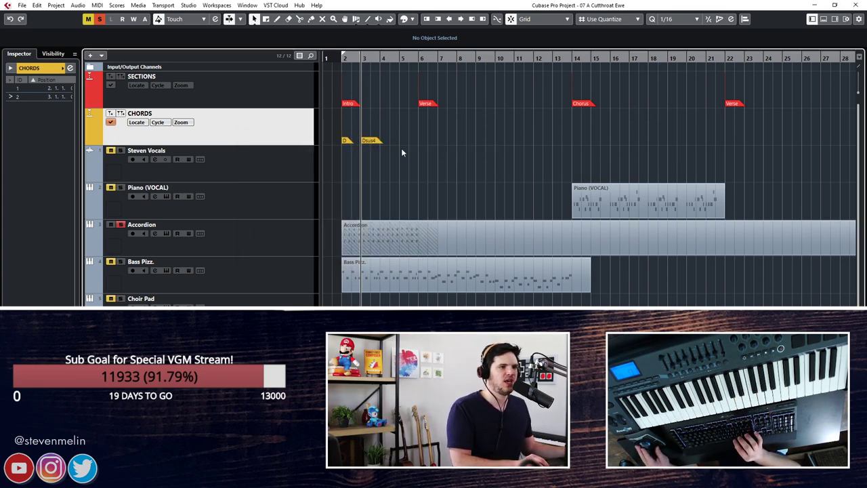
Set the quantize value to 1/4 and copy the D and Dsus4 markers to bars 4 and 5.
mouse_move(401, 148)
mouse_down()
mouse_move(343, 137)
mouse_move(392, 145)
mouse_move(383, 144)
mouse_up()
key(Escape)
click(670, 22)
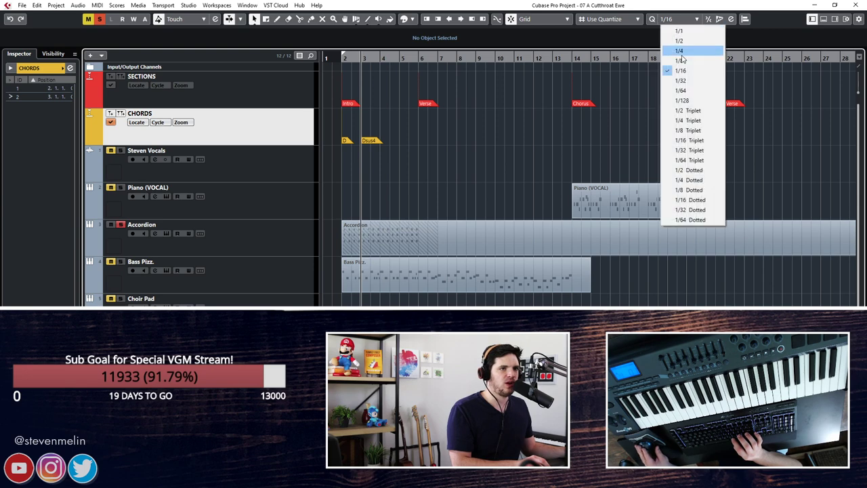
click(677, 51)
mouse_move(345, 140)
mouse_down()
mouse_move(407, 147)
mouse_move(384, 145)
mouse_up()
drag(440, 160, 382, 120)
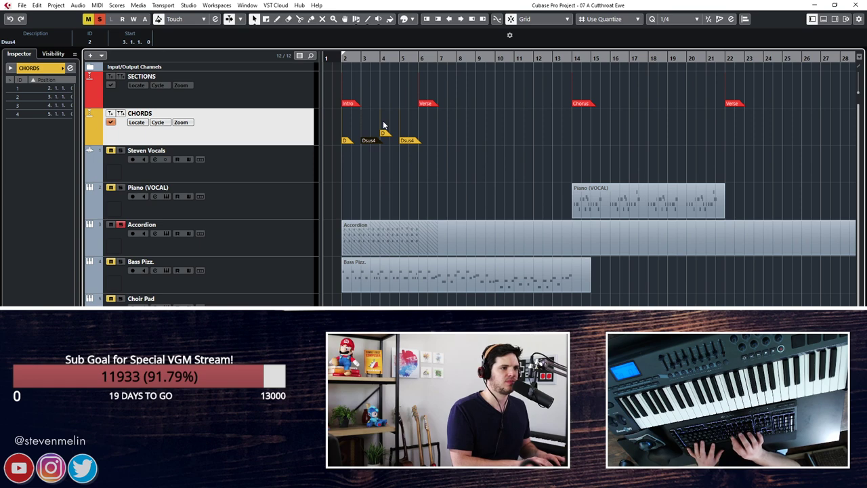
Copy the D chord marker to beat 3 of bar 3 and beat 3 of bar 5.
key(h)
key(h)
key(h)
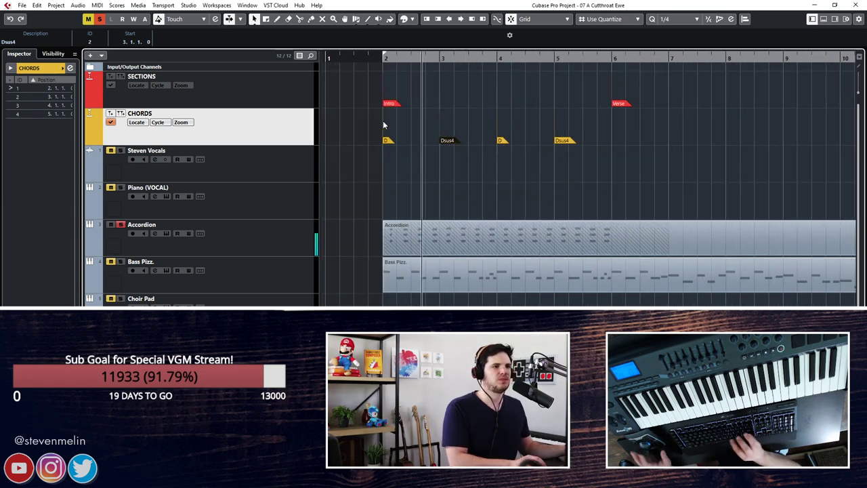
click(383, 121)
drag(500, 140, 590, 142)
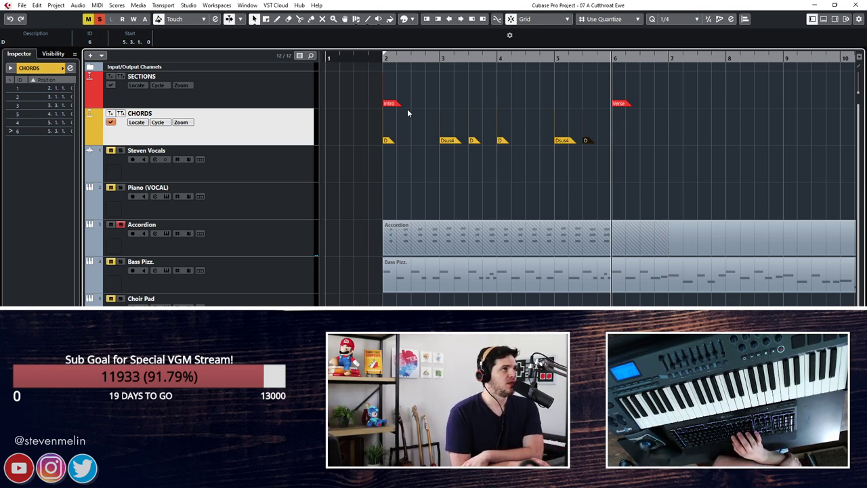
Move the playhead back to the start of the Intro at bar 2.
key(Right)
key(Left)
key(Left)
key(Left)
key(Left)
key(Left)
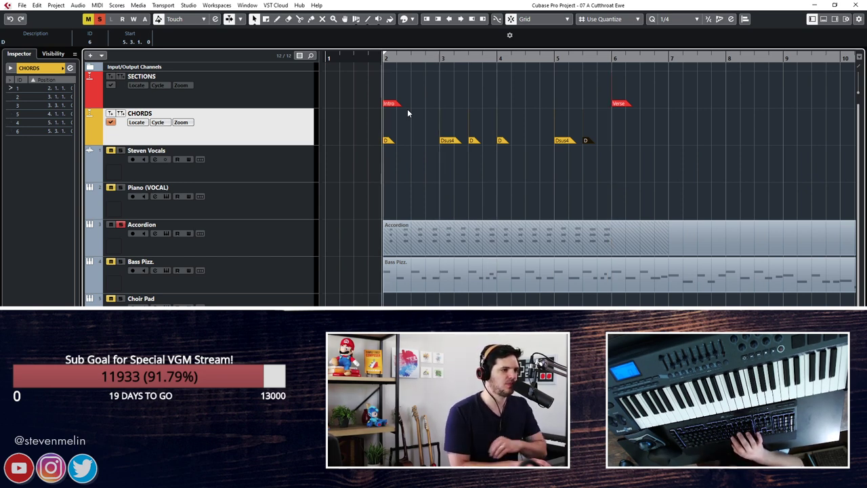
Solo the Bass Pizz. track and open its instrument window, moving it clear of the later chord markers.
click(220, 275)
click(255, 233)
key(Down)
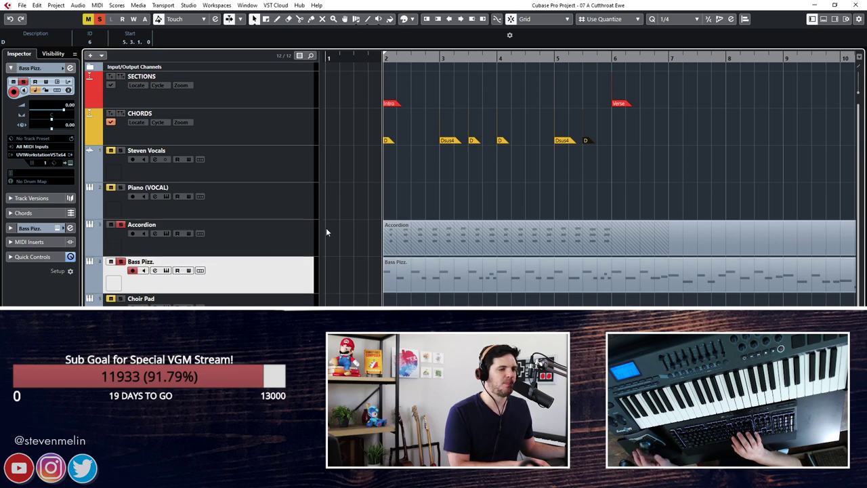
click(70, 162)
drag(378, 85, 214, 43)
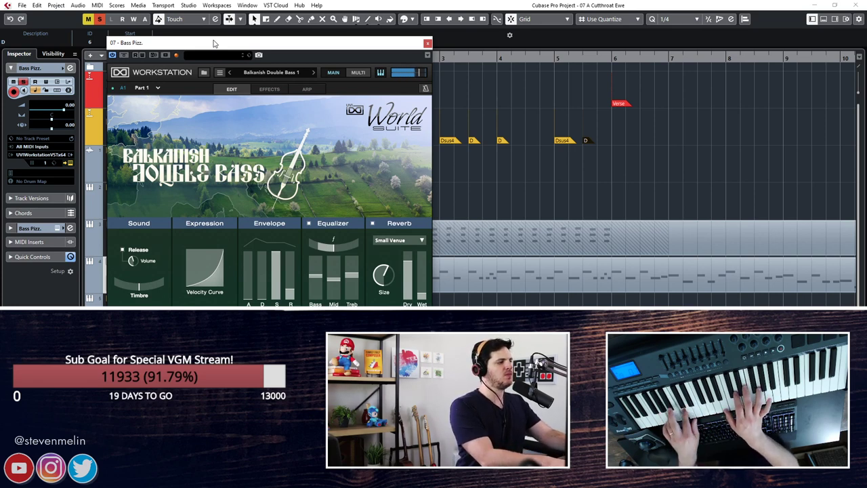
Close the Bass Pizz. instrument window and play the Intro and Verse up to the Chorus at bar 14.
click(428, 43)
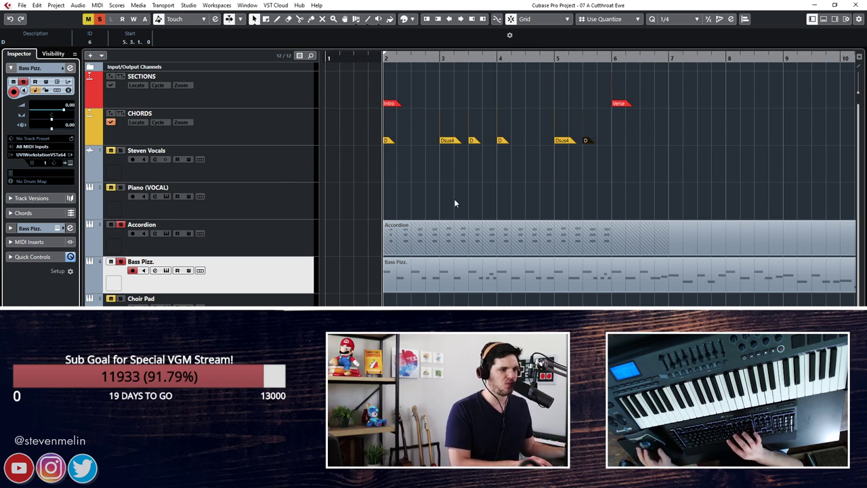
key(space)
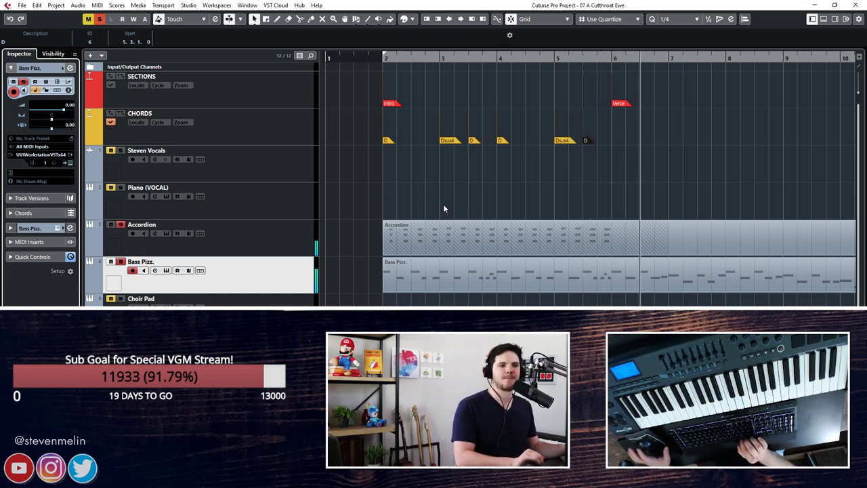
click(561, 273)
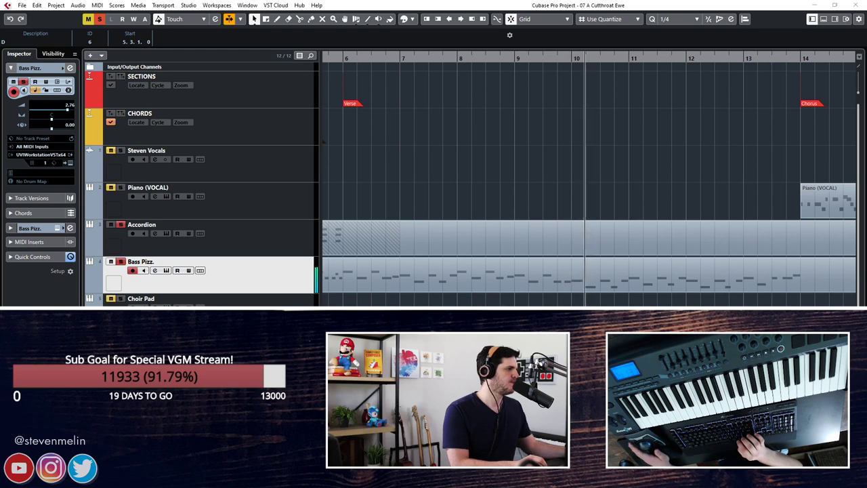
scroll(538, 289, right, 4)
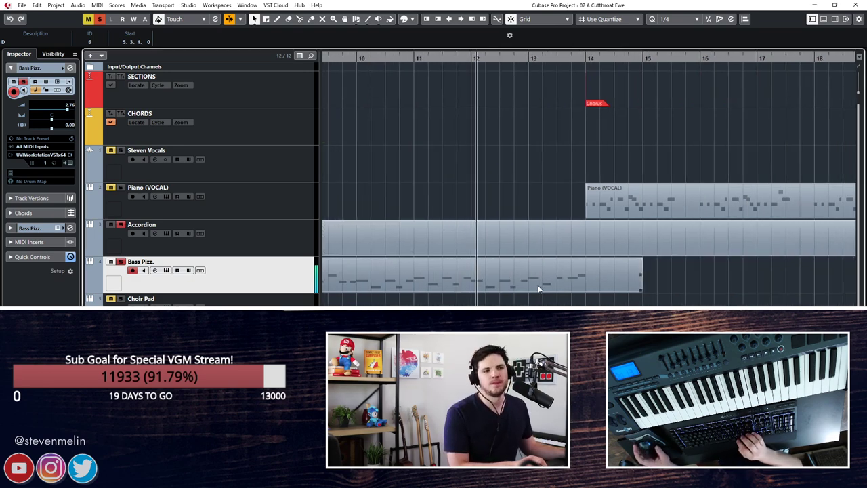
scroll(538, 289, right, 1)
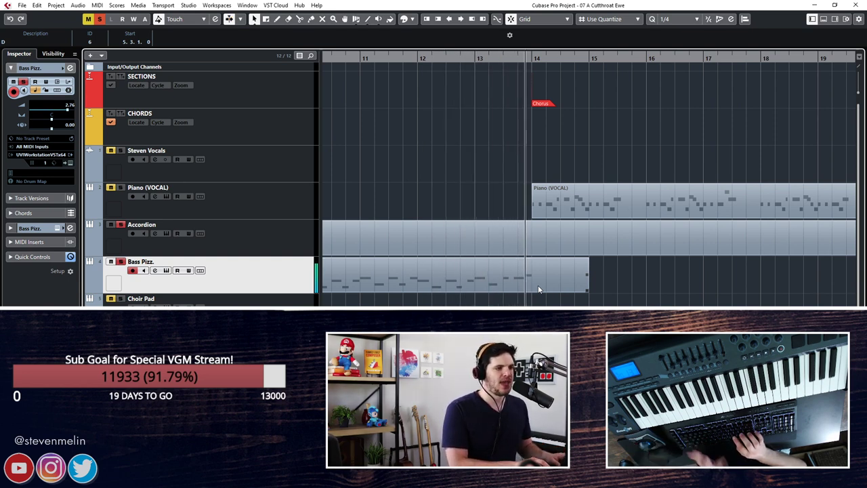
key(space)
Solo and select the Piano (VOCAL) track and play its melody through the Chorus from bar 14.
scroll(538, 285, right, 3)
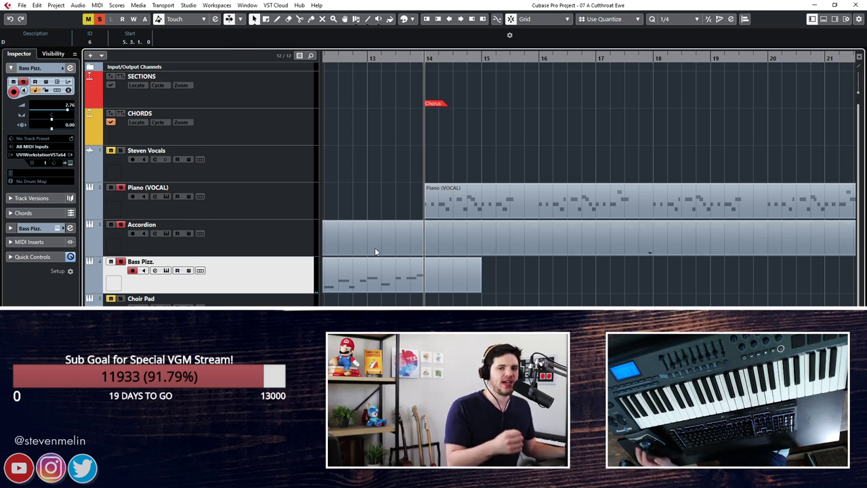
click(283, 215)
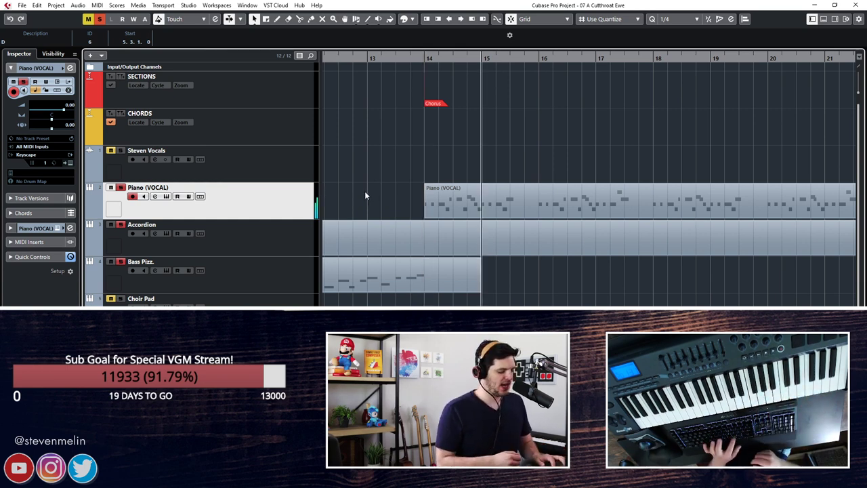
key(space)
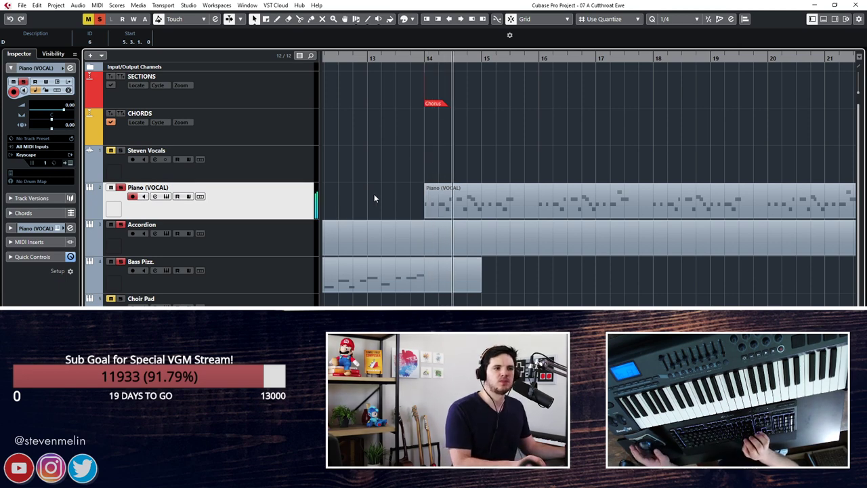
key(f)
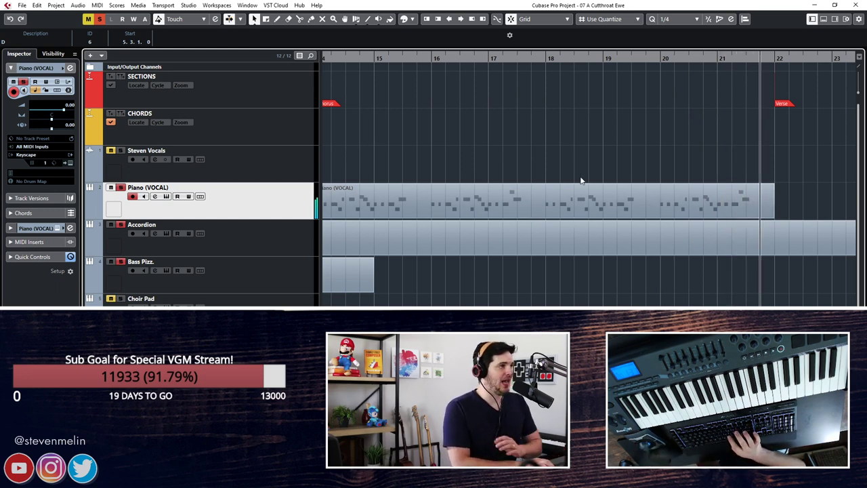
Return the playhead to the Chorus at bar 14 and replay the Piano (VOCAL) melody from there.
key(KP_Subtract)
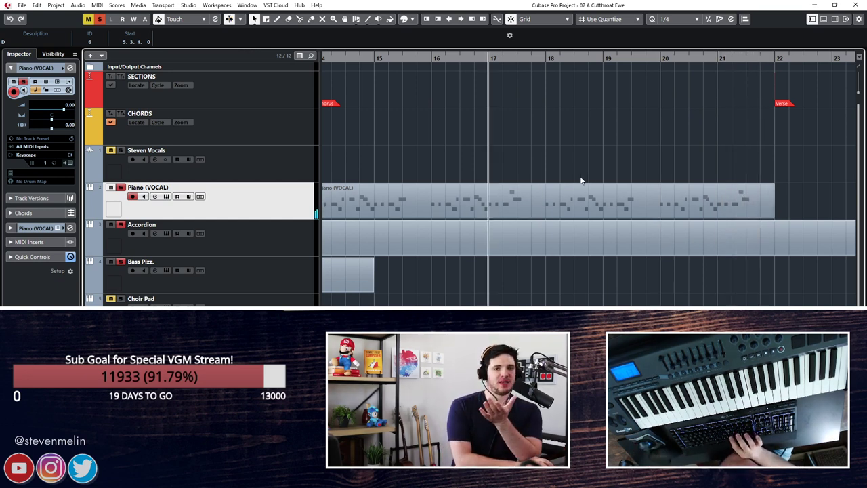
key(KP_Subtract)
key(KP_Subtract)
key(KP_Subtract)
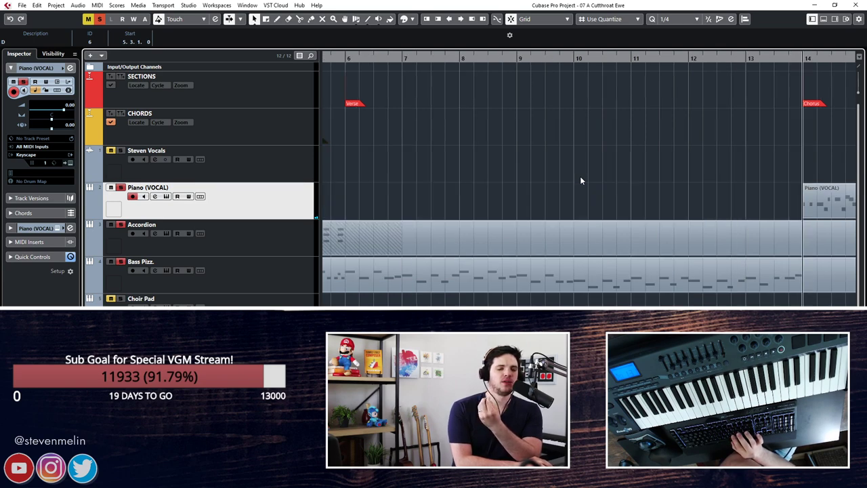
scroll(580, 180, right, 8)
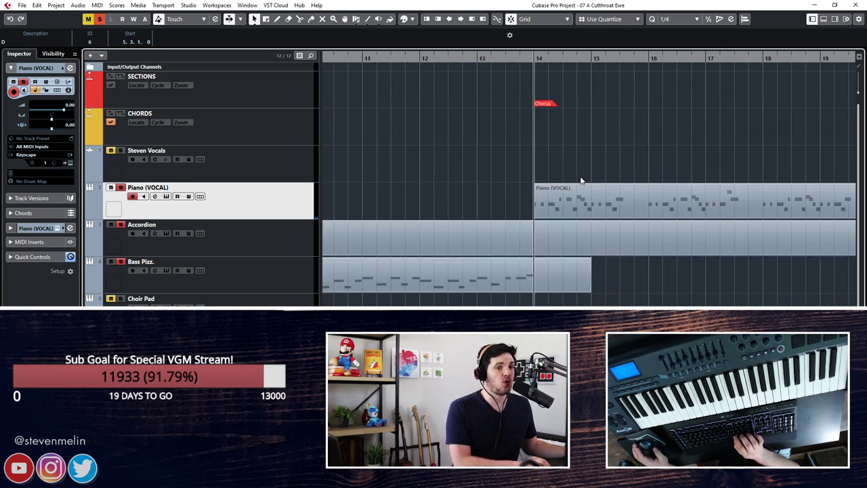
scroll(581, 180, left, 2)
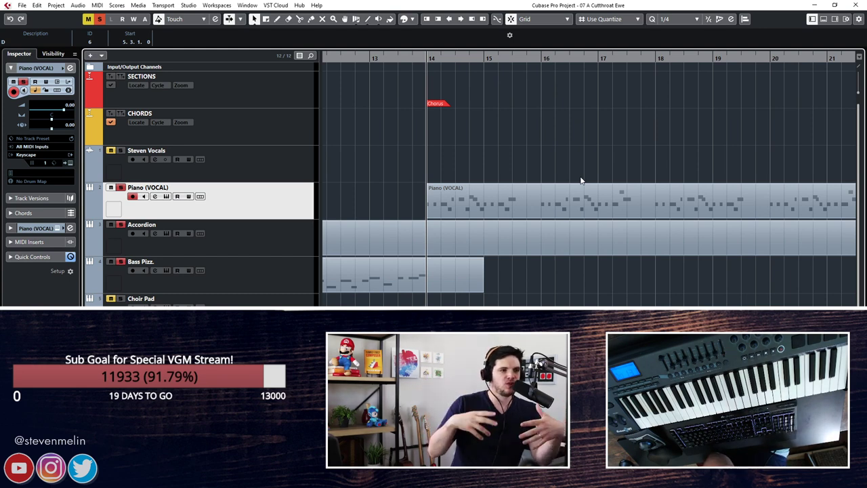
key(space)
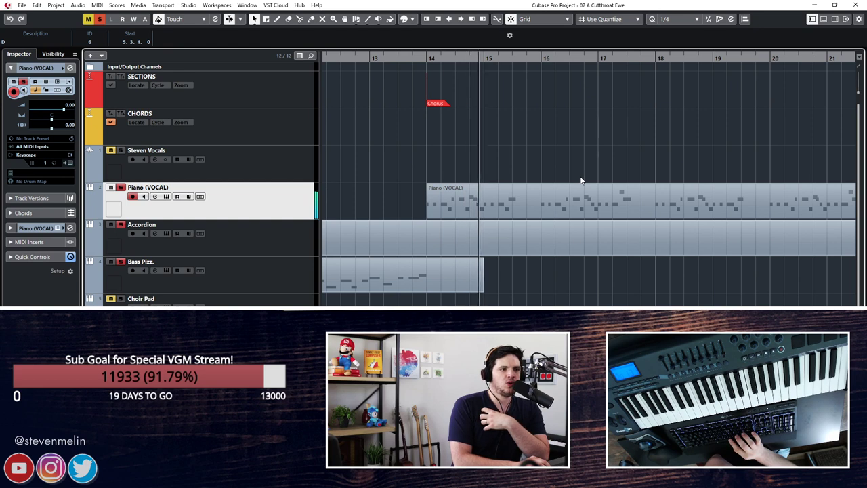
key(space)
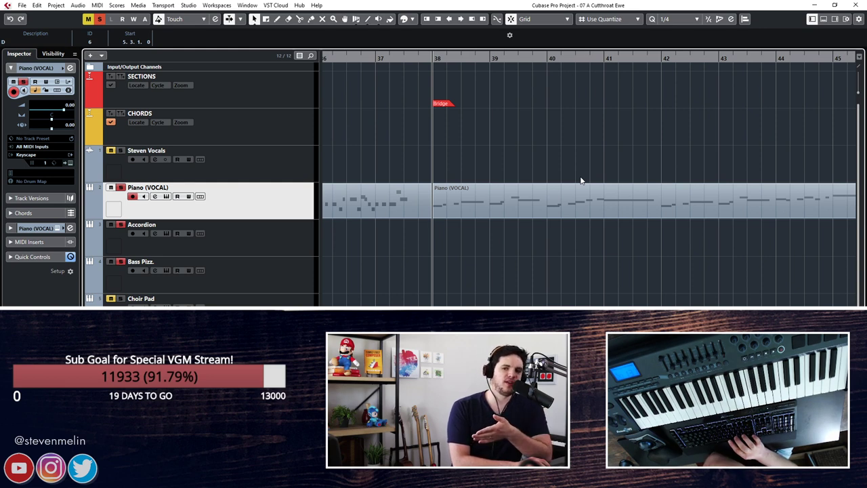
Play the Piano (VOCAL) melody of the Bridge repeatedly from bar 38, restarting at the Bridge marker.
key(space)
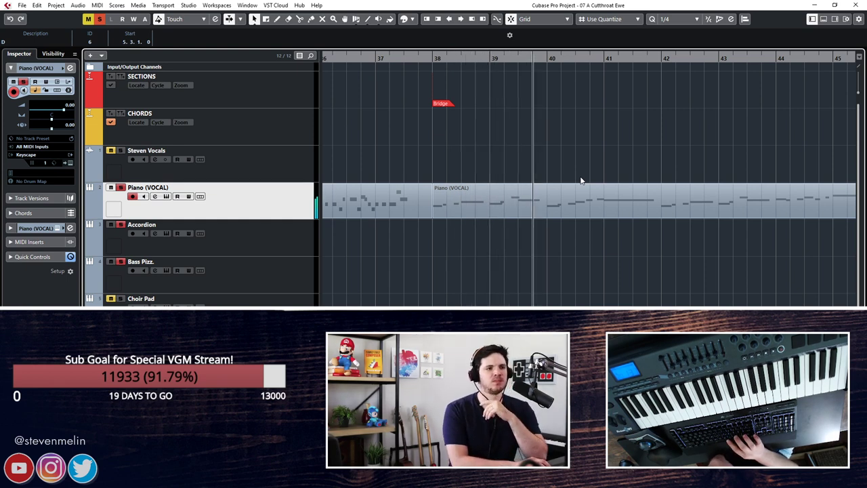
key(space)
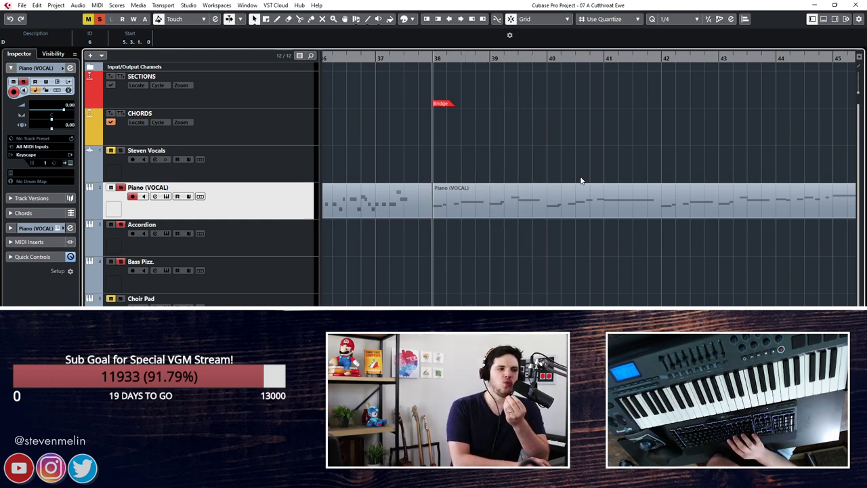
key(space)
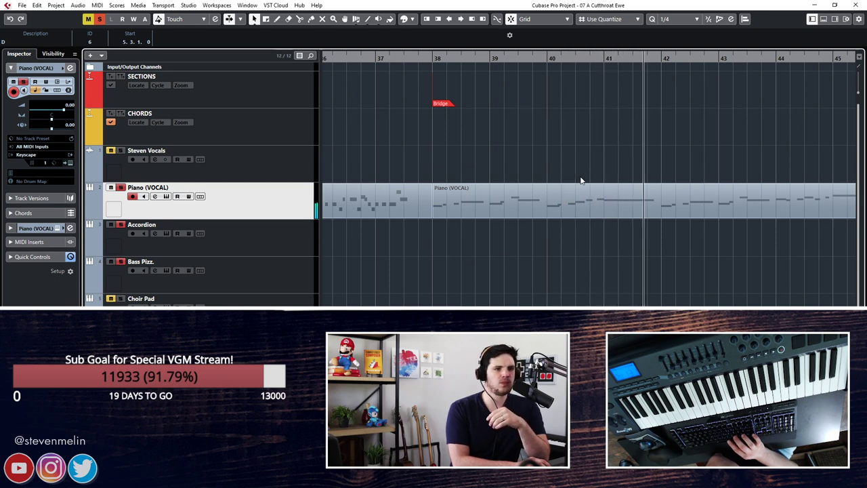
key(KP_1)
key(KP_Subtract)
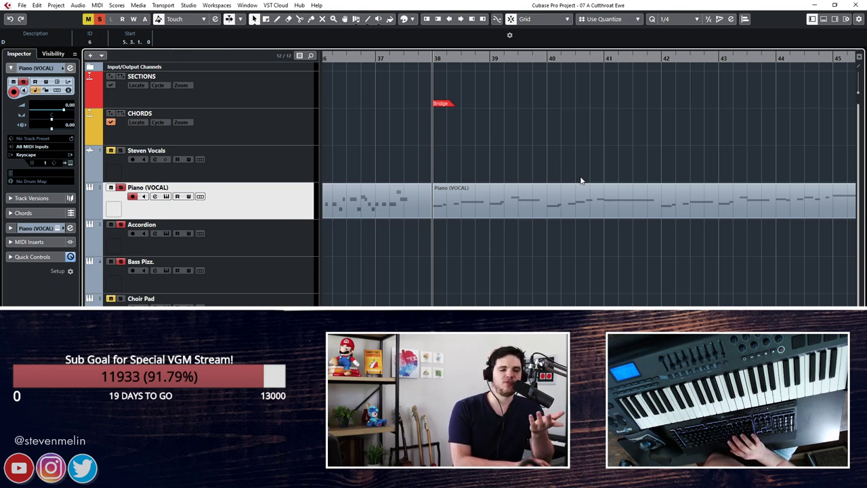
key(space)
key(space)
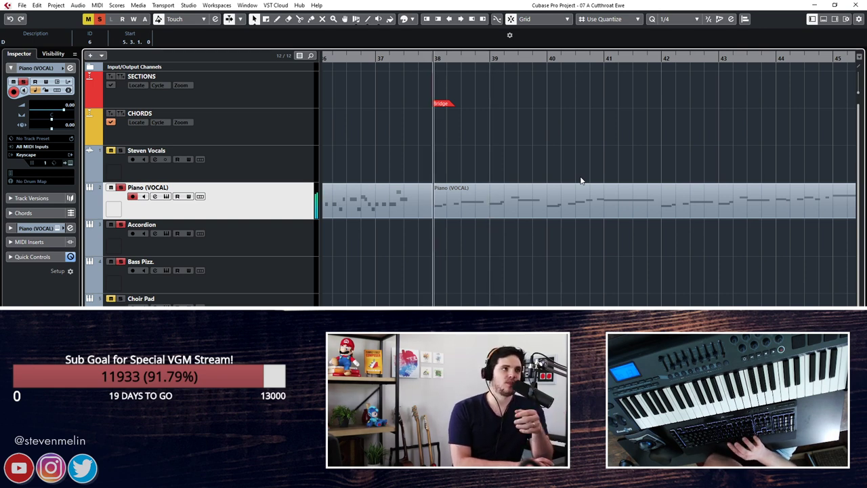
key(space)
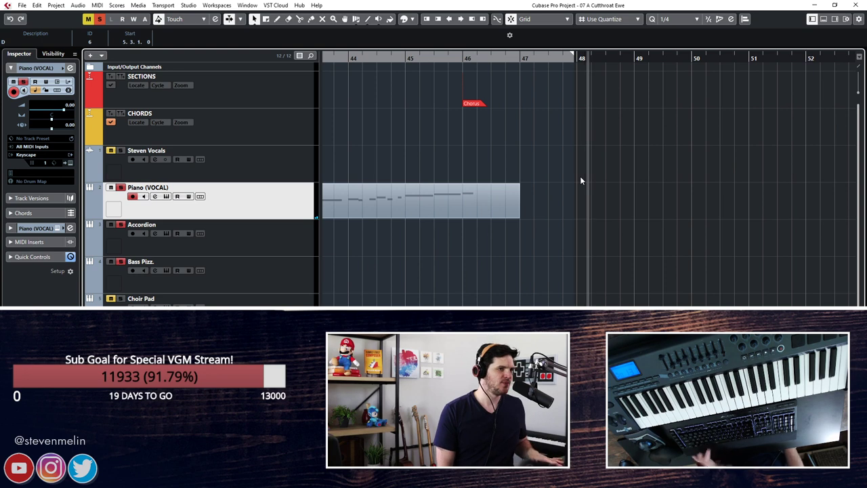
Return the playhead to the Intro at bar 2 and play the Accordion and Bass Pizz. parts together.
key(space)
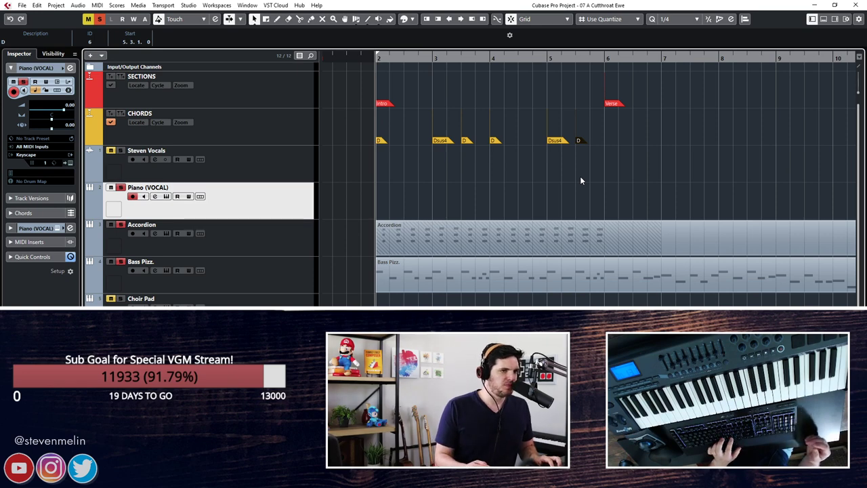
key(space)
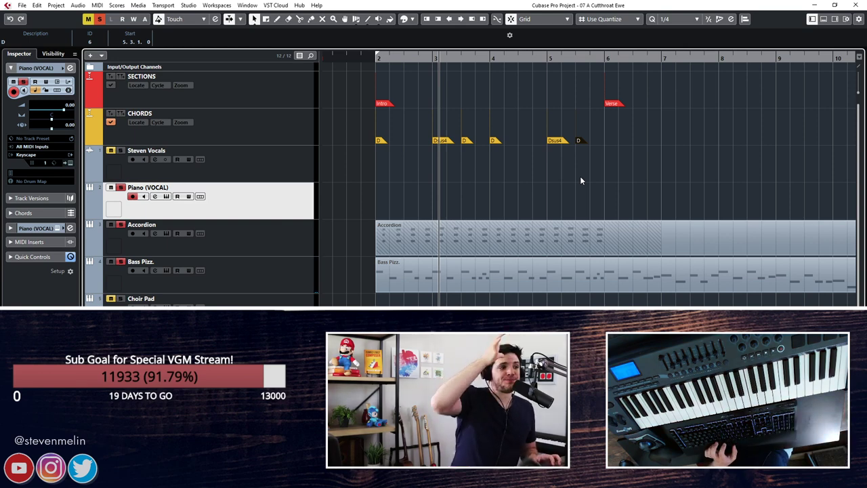
key(space)
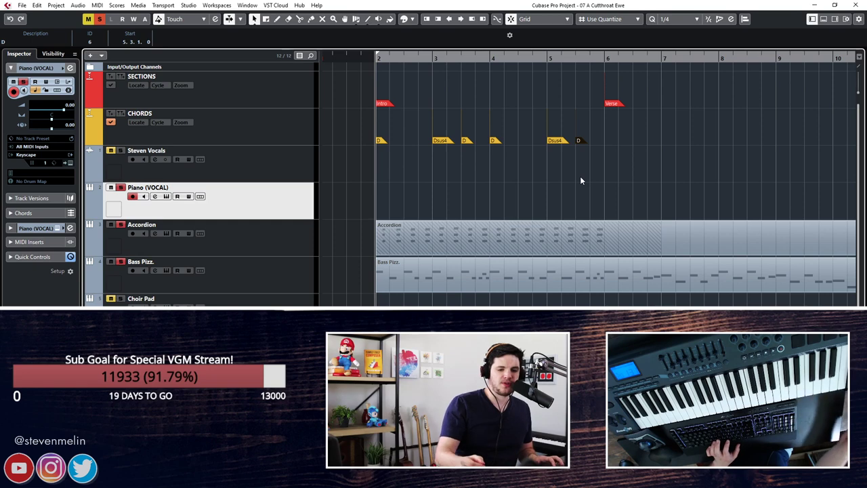
key(space)
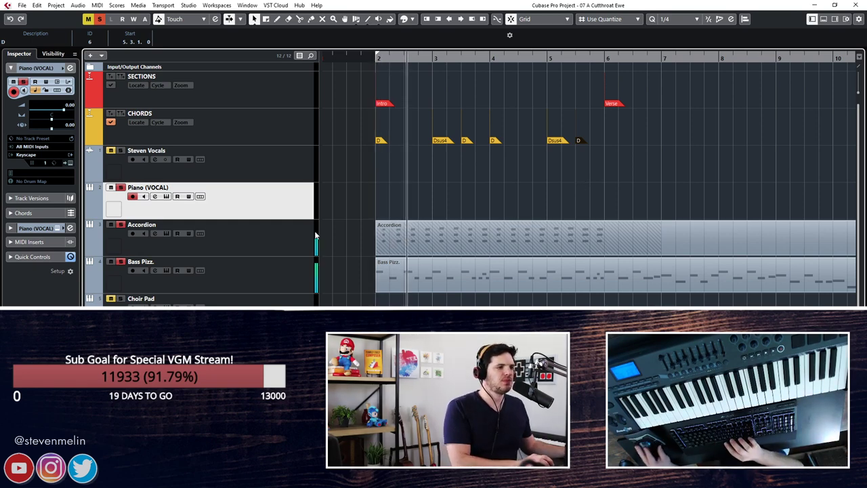
key(alt+Tab)
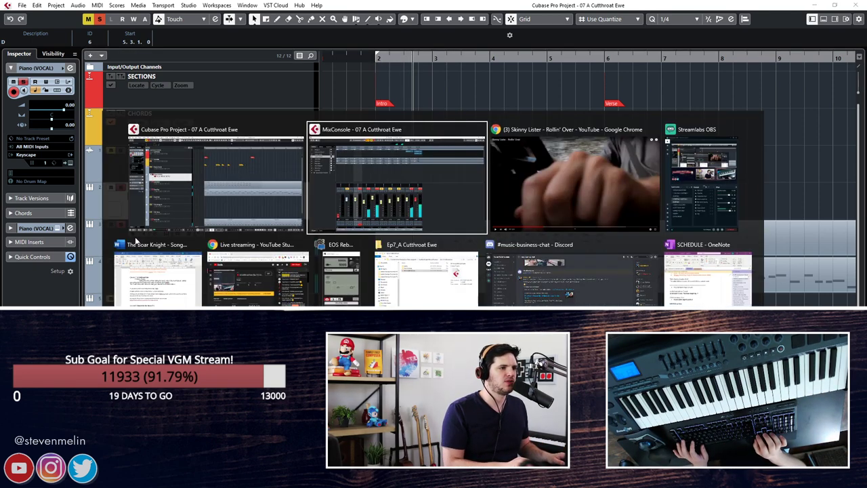
key(alt+Tab)
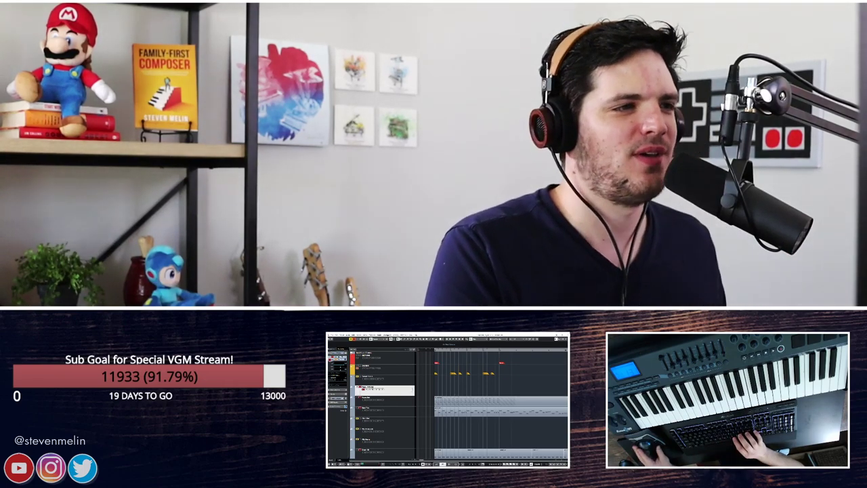
Select the Accordion track, switch back to the Piano (VOCAL) track and play the Intro again.
click(384, 399)
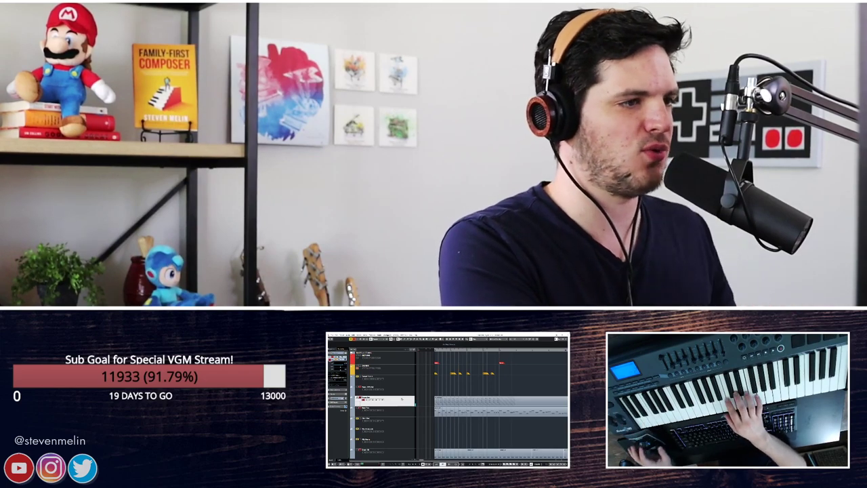
click(384, 390)
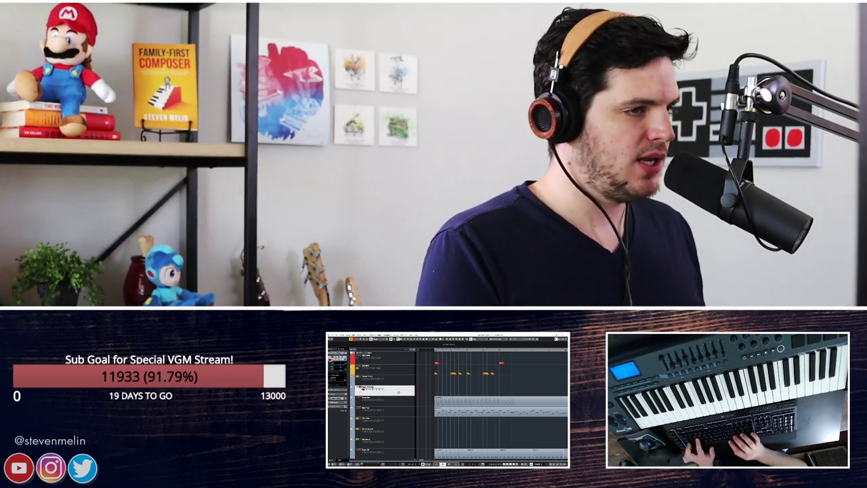
key(space)
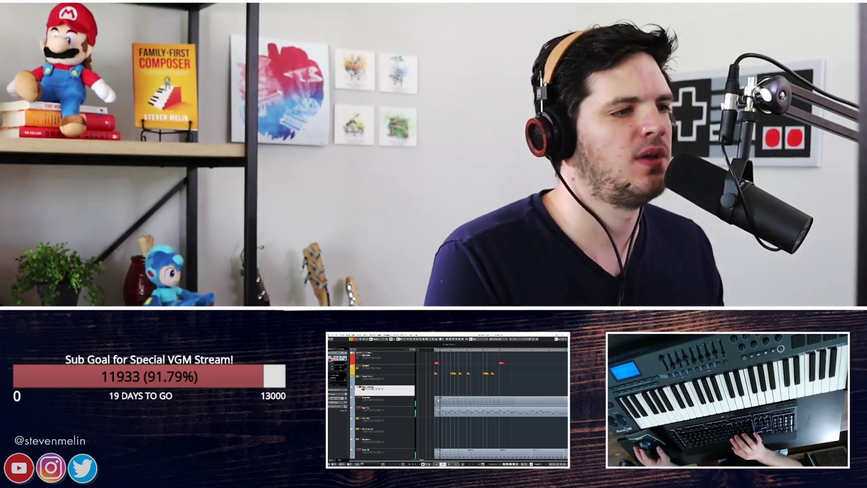
Select the Choir Pad track and solo it along with the Piano (VOCAL), Accordion and Bass Pizz. tracks.
click(382, 422)
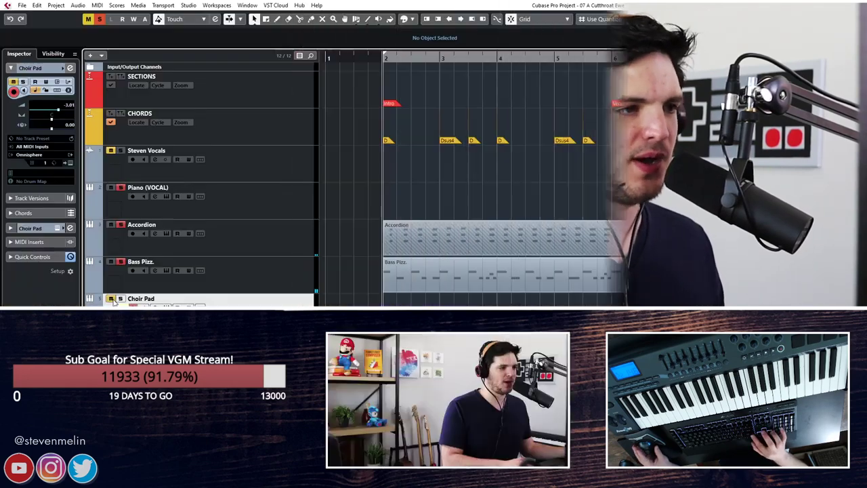
click(283, 282)
key(Down)
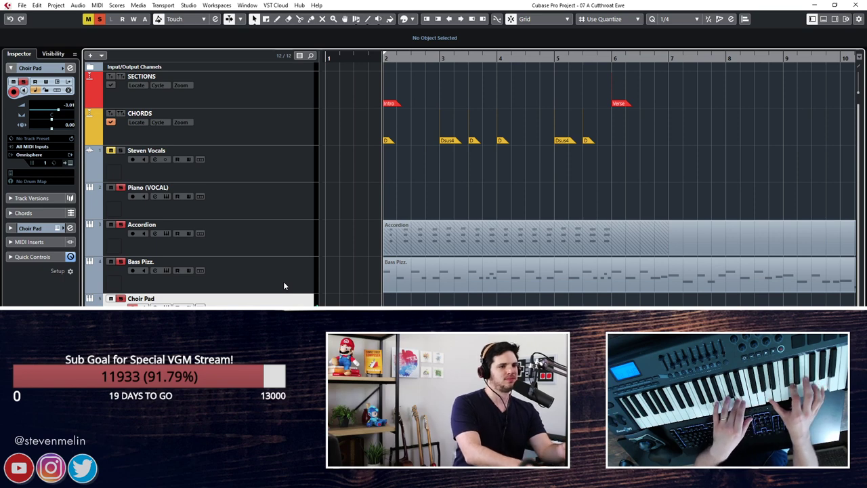
Play the song from the Intro into the second Verse and examine the parts through the second Chorus and Bridge.
key(space)
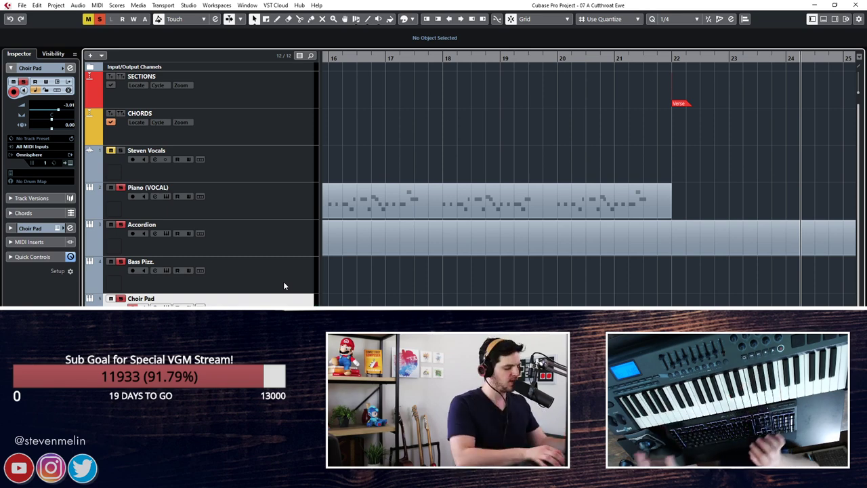
scroll(503, 233, right, 6)
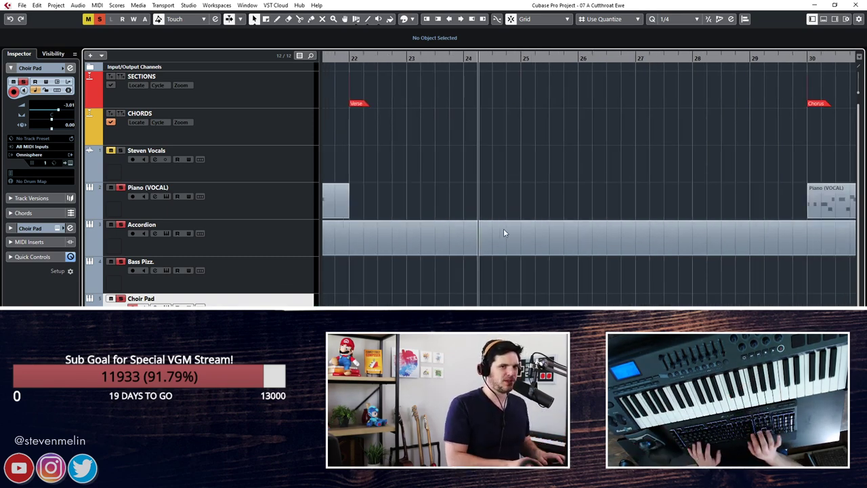
scroll(503, 232, right, 5)
scroll(503, 233, down, 2)
scroll(503, 233, right, 3)
scroll(503, 229, left, 3)
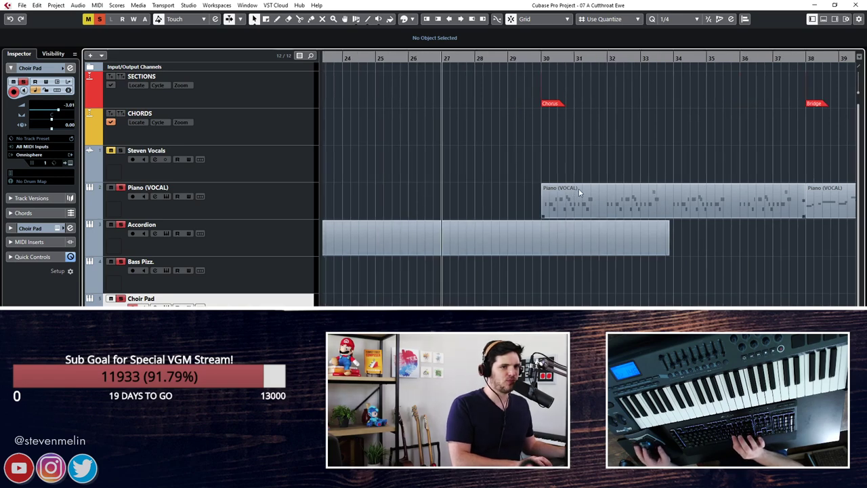
Play the Bridge from bar 38 to audition the soloed Piano (VOCAL) melody while working out its chords.
scroll(586, 193, right, 7)
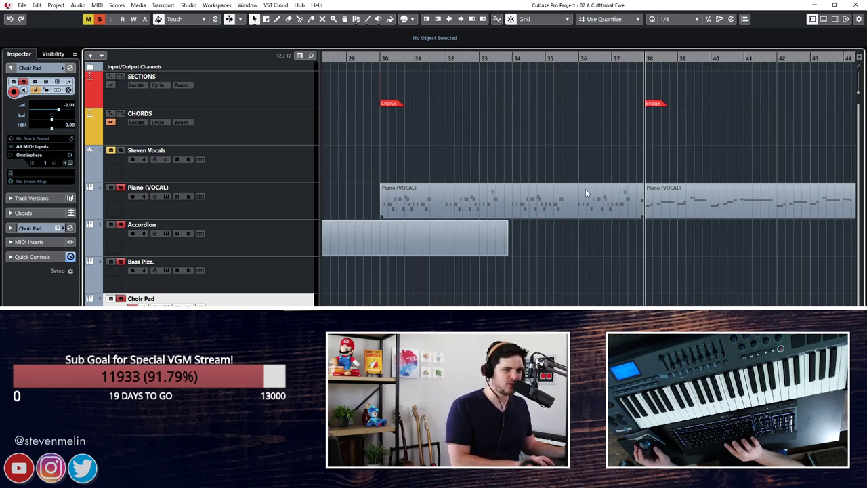
key(space)
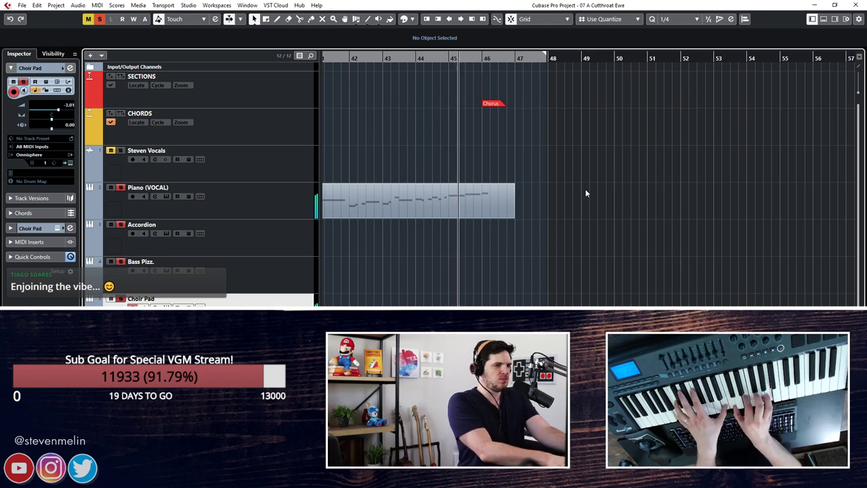
key(space)
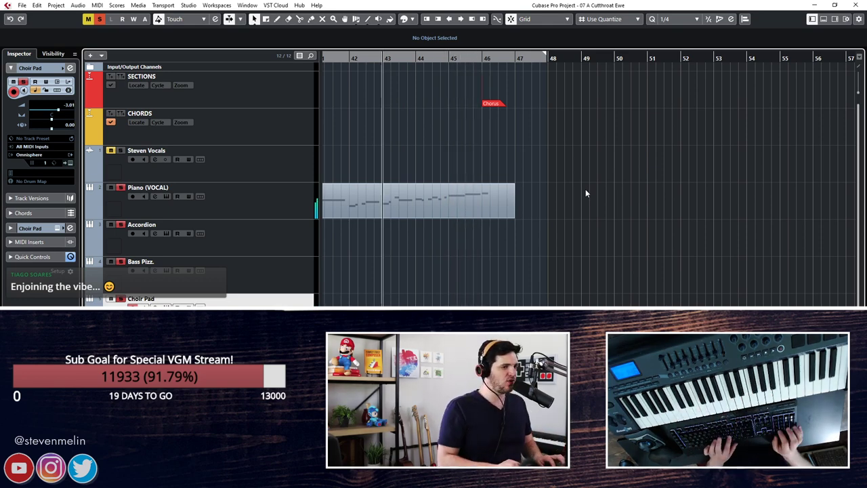
Try recording a Choir Pad take from bar 37 into the Bridge and undo the recording.
key(KP_Subtract)
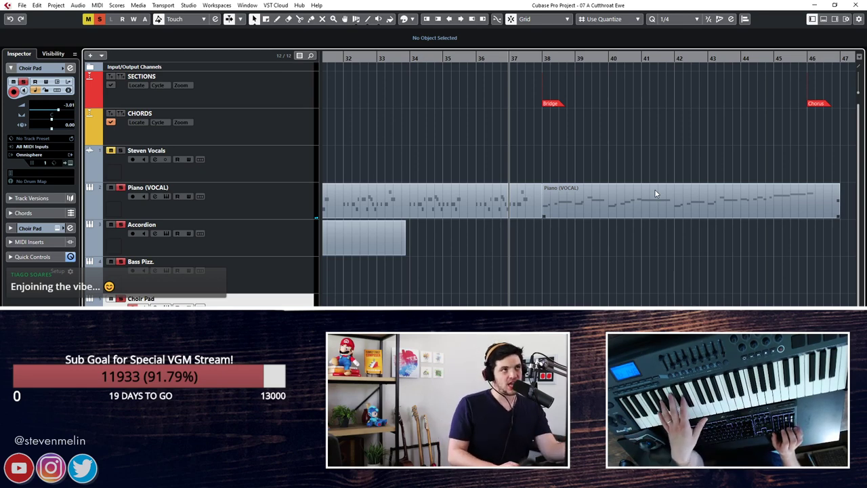
key(KP_Multiply)
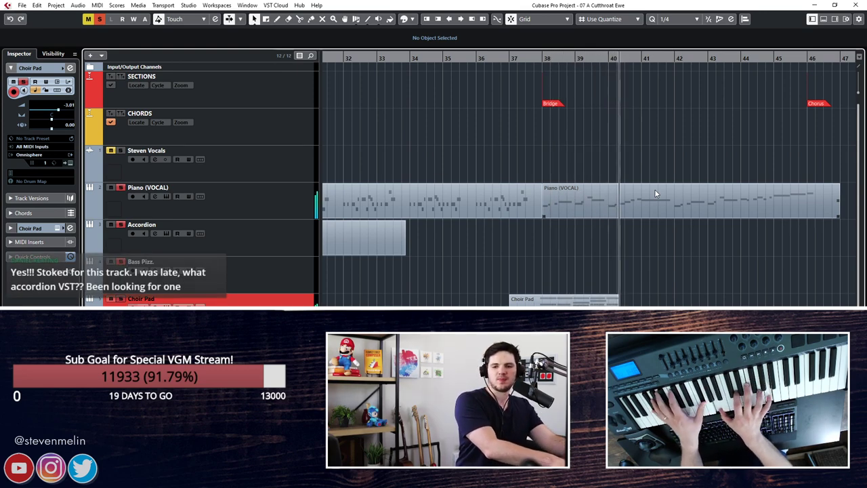
key(space)
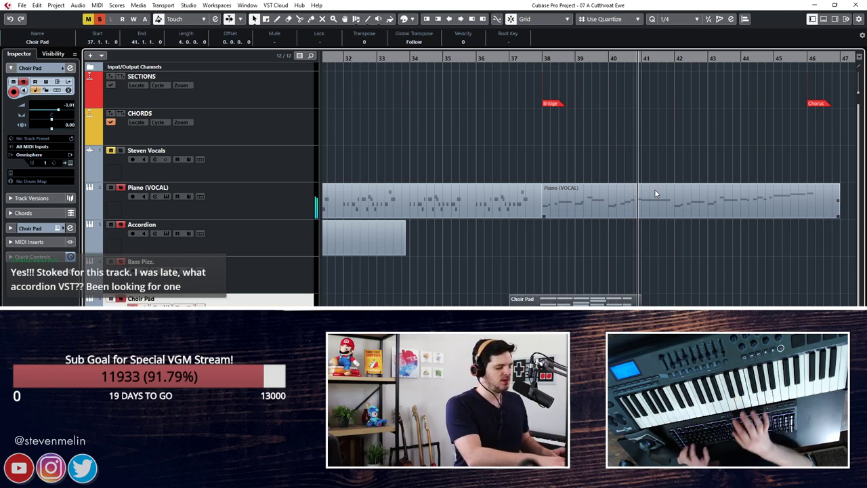
key(ctrl+z)
Return the playhead to bar 37 and play the Bridge again to work out its chords.
key(shift+b)
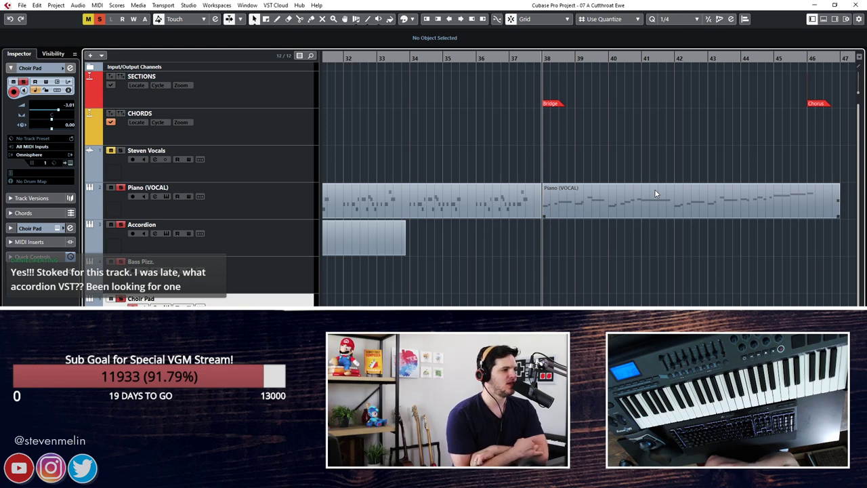
key(KP_Subtract)
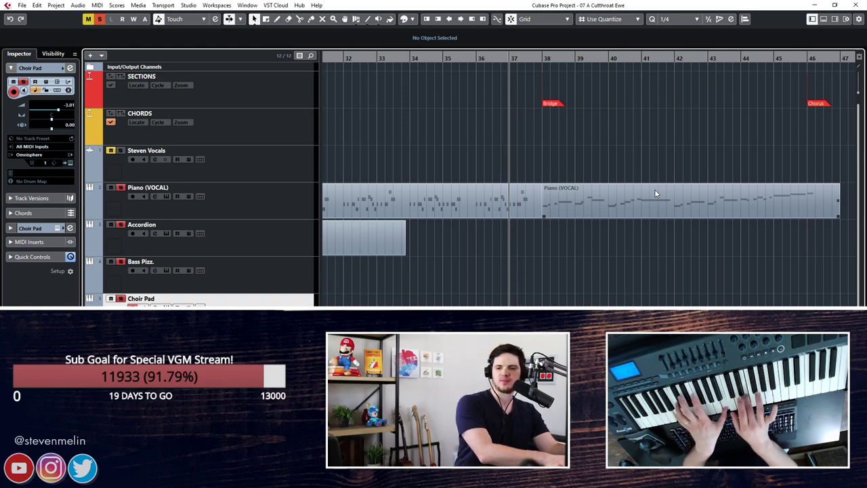
key(space)
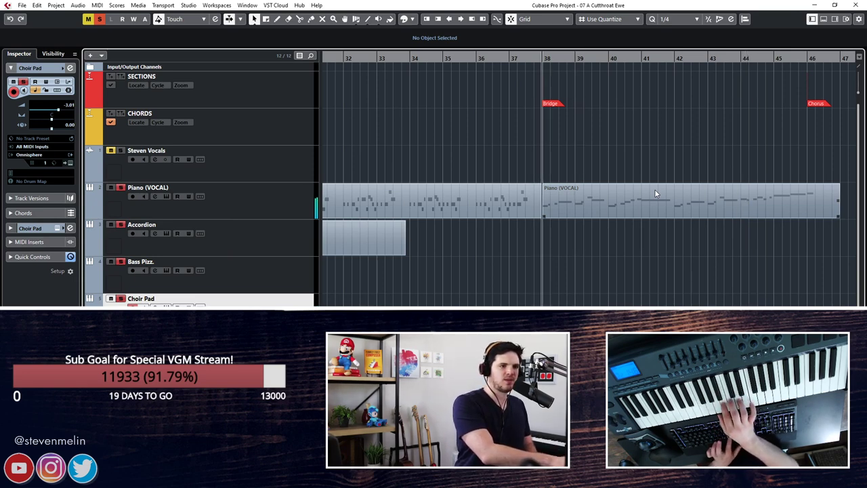
Replace the Chorus marker at bar 46 with a copy of the Bridge marker and rename the copy Bridge 2.
scroll(683, 190, right, 5)
mouse_move(495, 111)
mouse_down()
mouse_move(576, 118)
mouse_move(796, 103)
mouse_up()
scroll(717, 111, left, 5)
mouse_move(445, 103)
mouse_down()
mouse_move(686, 132)
mouse_move(708, 109)
mouse_move(702, 102)
mouse_up()
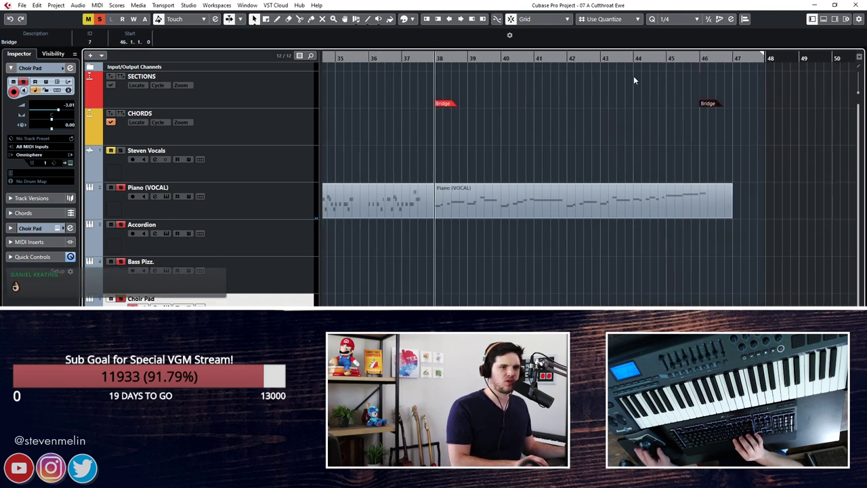
click(12, 41)
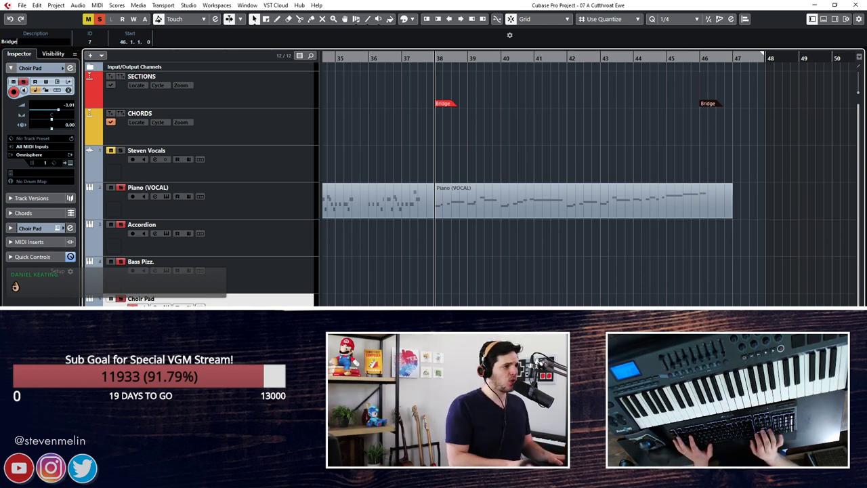
text(2)
click(534, 167)
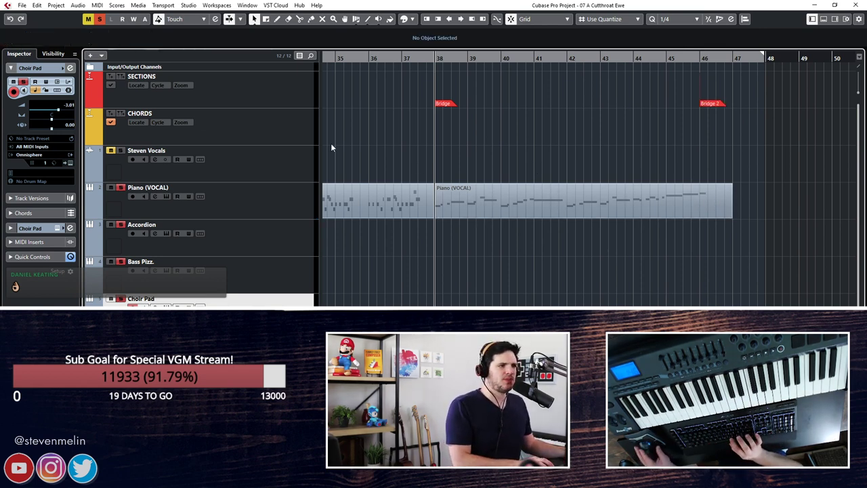
Add a Bm marker at bar 38 on the CHORDS track and select the Piano (VOCAL) track again.
click(266, 119)
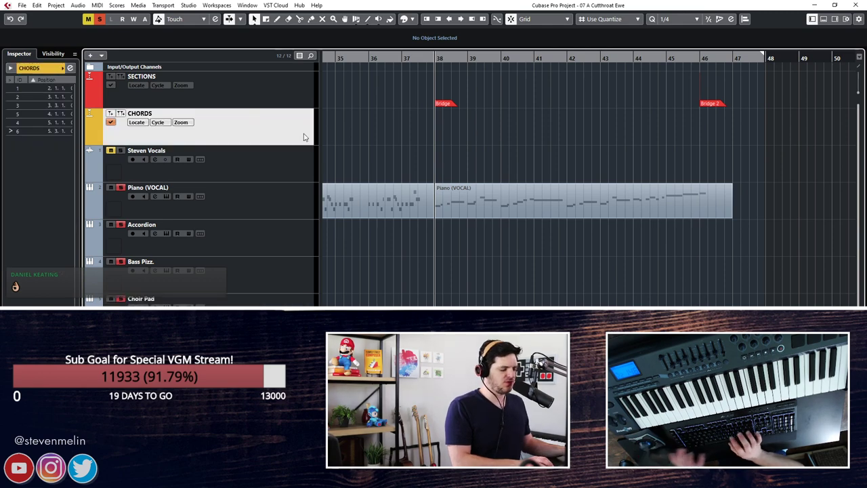
key(ctrl+m)
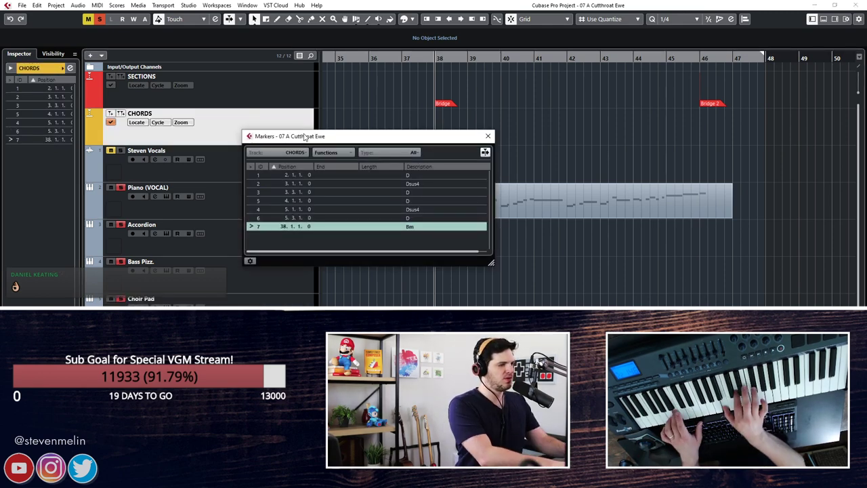
click(214, 207)
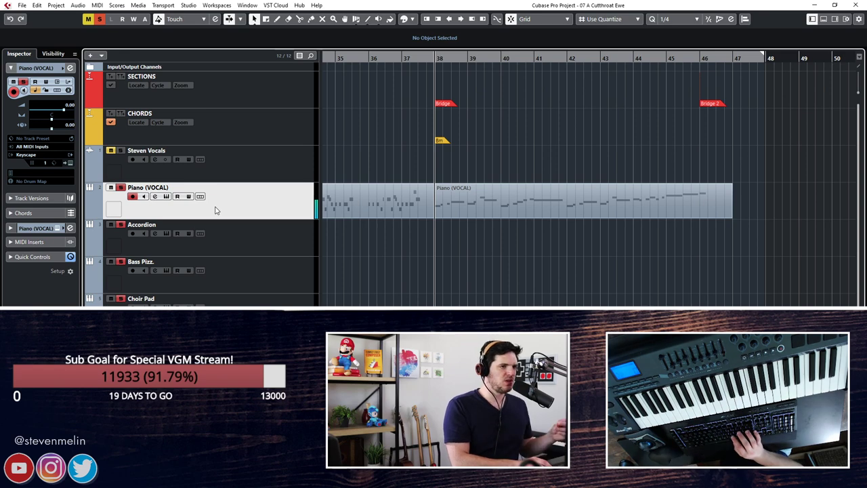
Add Bridge chord markers for A at bar 38 beat 3, D at bar 39 and G at bar 40.
key(h)
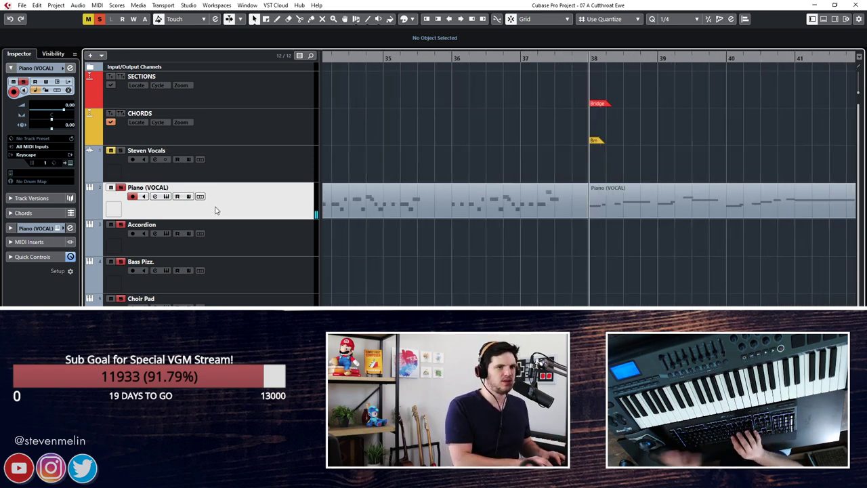
click(625, 57)
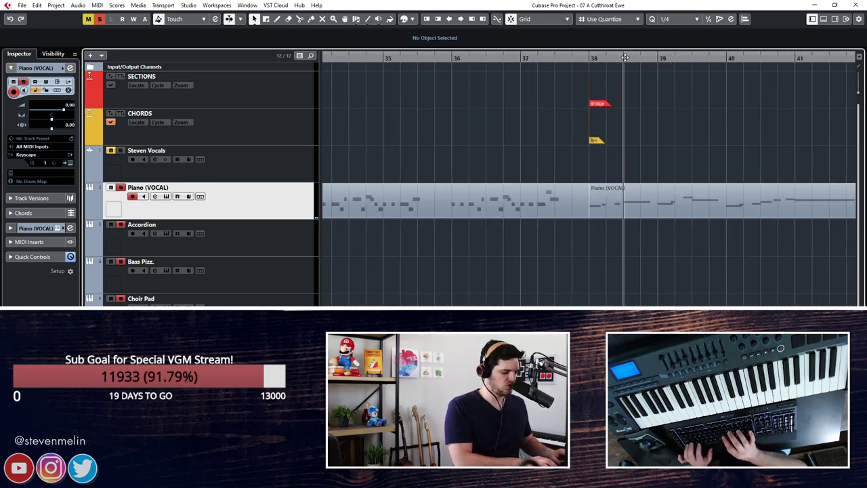
key(ctrl+m)
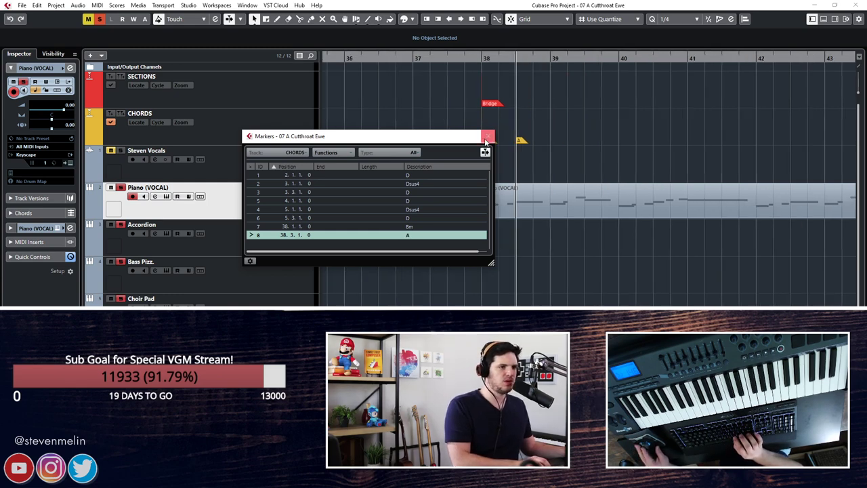
key(ctrl+Right)
key(Insert)
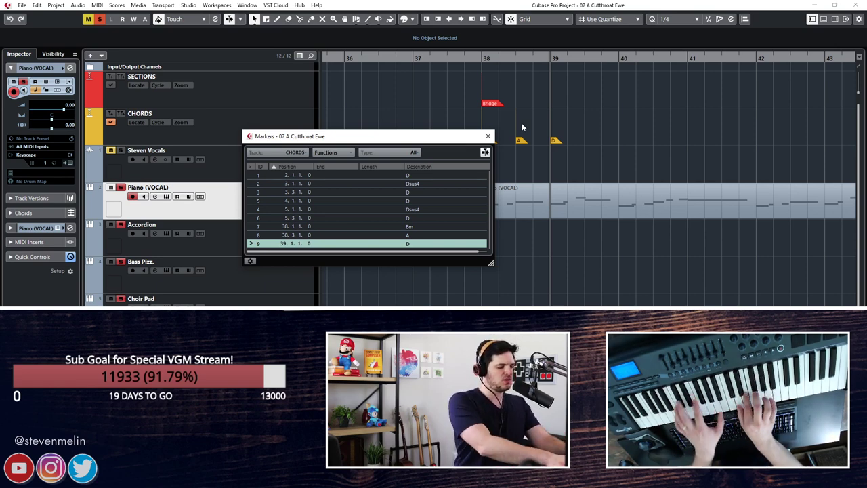
key(Right)
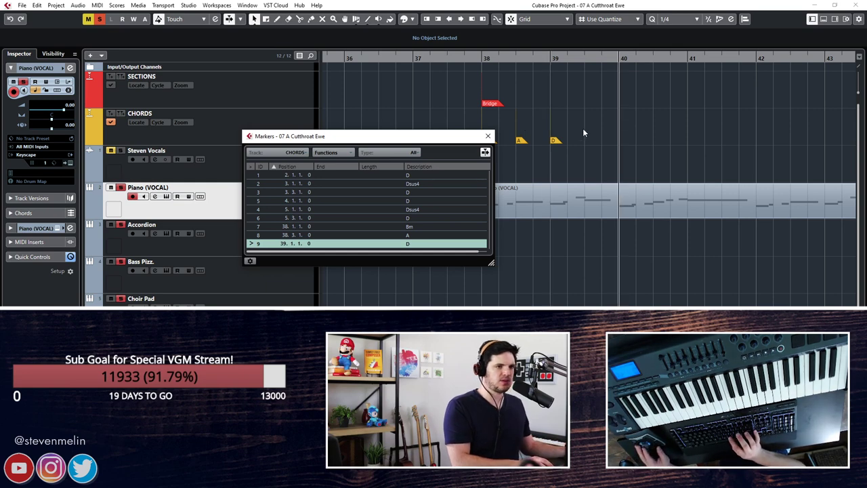
key(Insert)
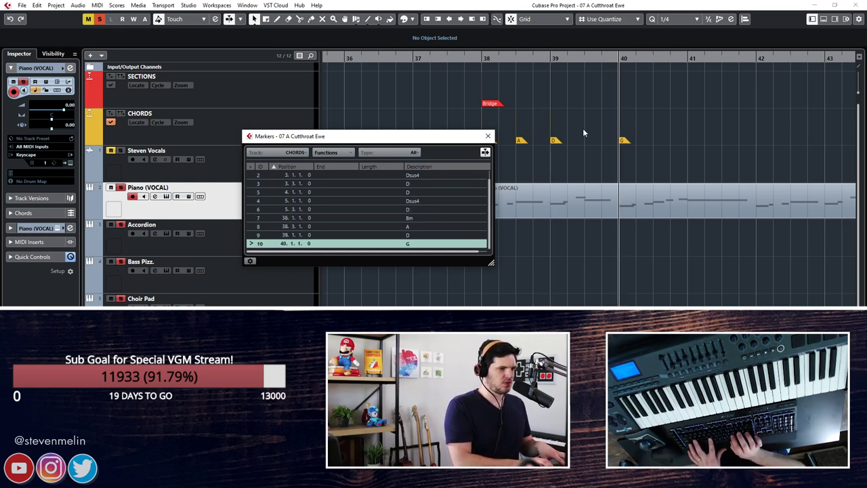
Add an A chord marker at bar 40 beat 3 in the Bridge.
key(Right)
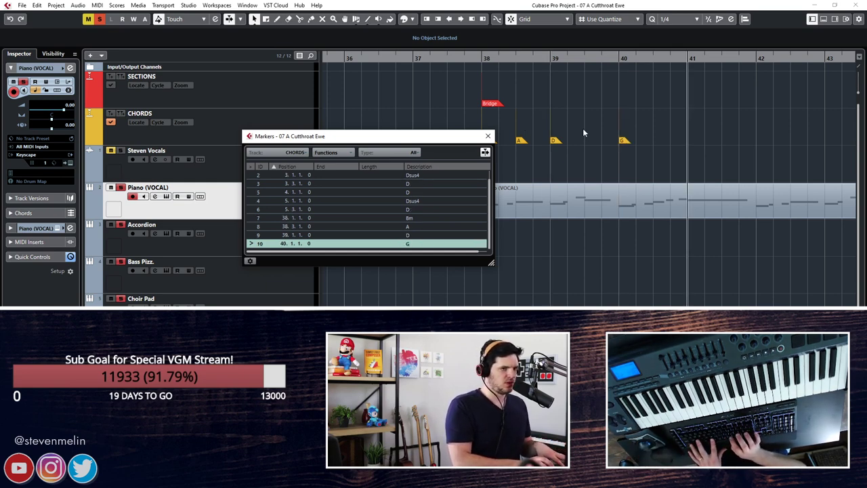
key(ctrl+m)
click(658, 59)
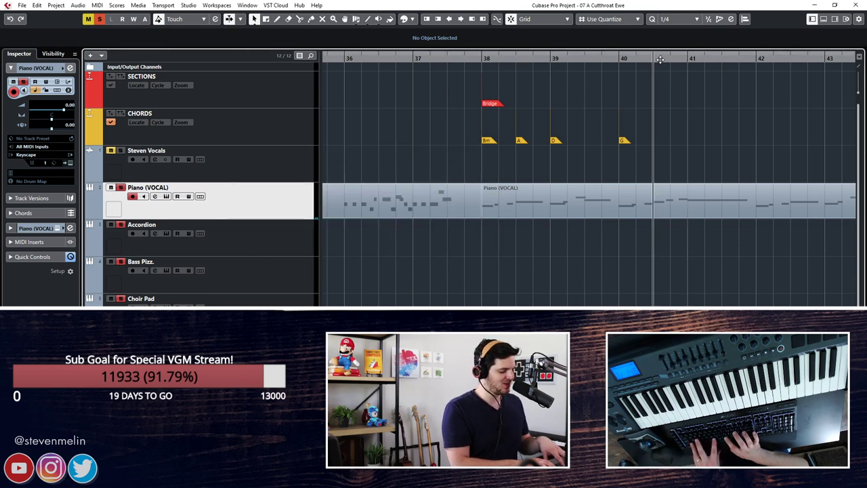
key(ctrl+m)
key(Insert)
text(A)
key(Return)
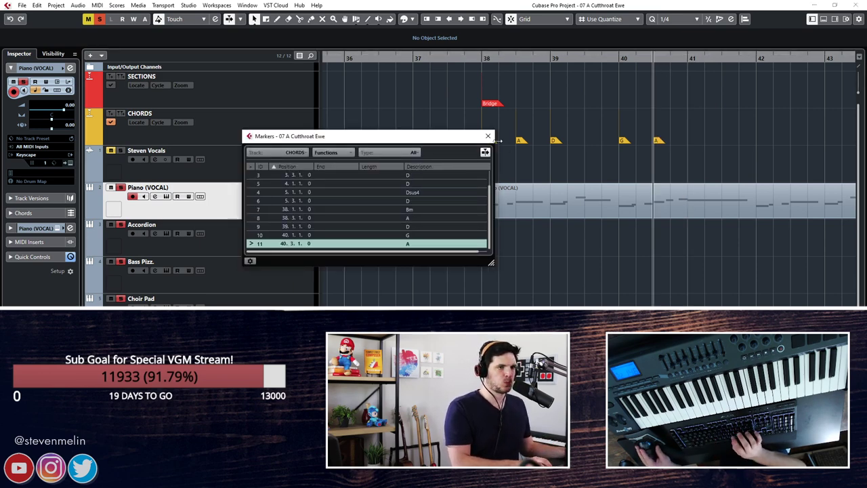
Add a Bm chord marker at bar 41 in the Bridge.
key(ctrl+m)
key(ctrl+m)
key(Insert)
text(Bm)
key(Return)
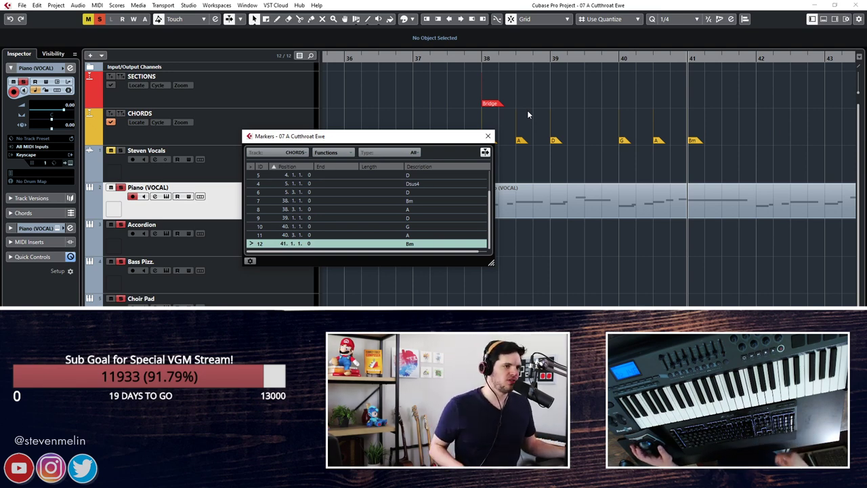
Close the marker list, move the playhead back to bar 39 and play the Bridge to check the labelled chords.
key(Right)
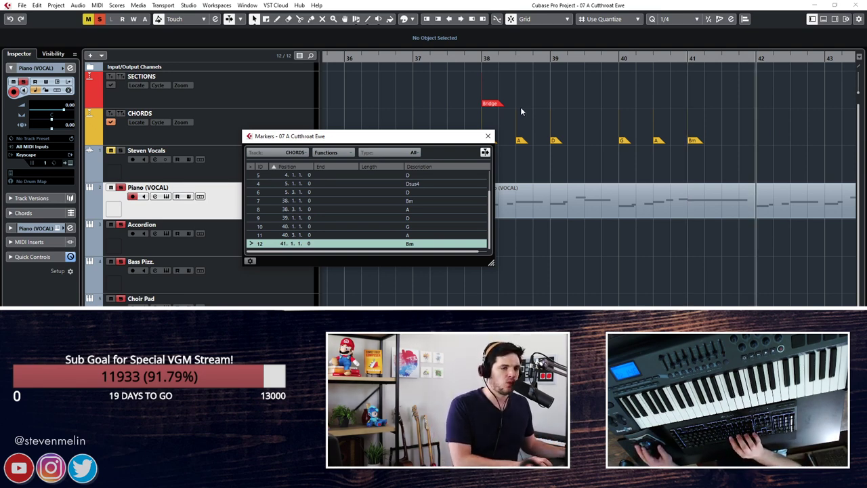
click(488, 136)
key(Left)
key(Left)
key(Left)
key(Left)
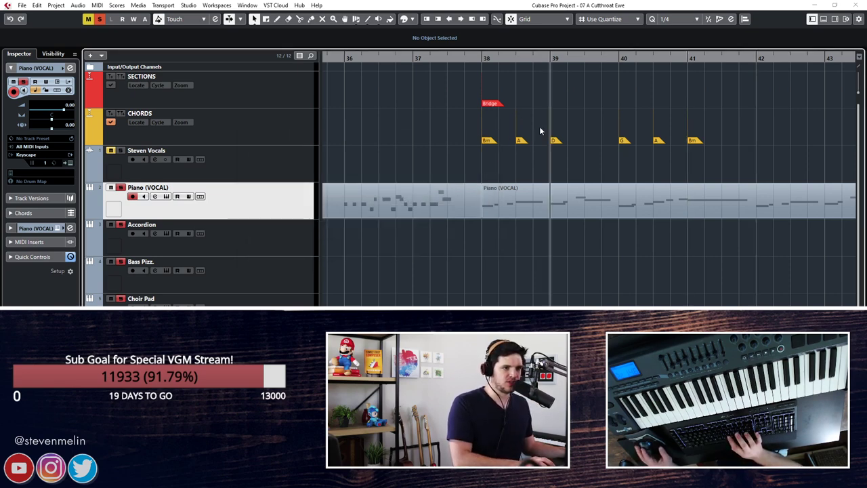
key(space)
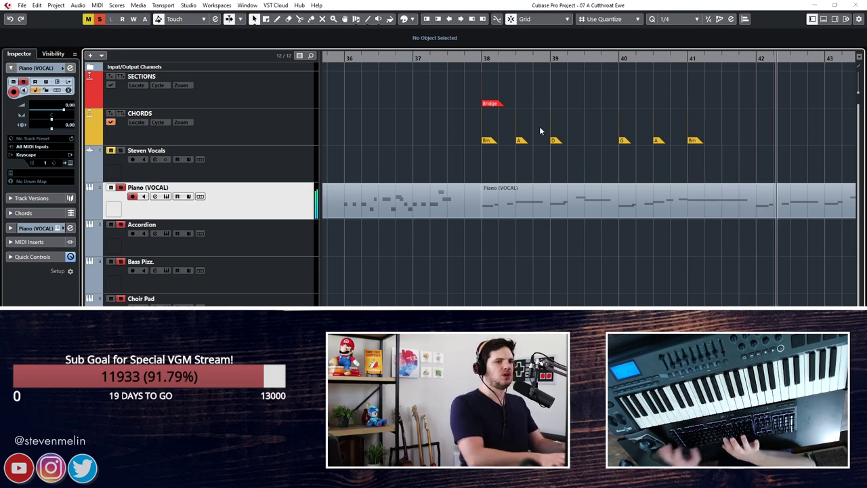
Rename the chord marker at bar 41 to D.
click(691, 143)
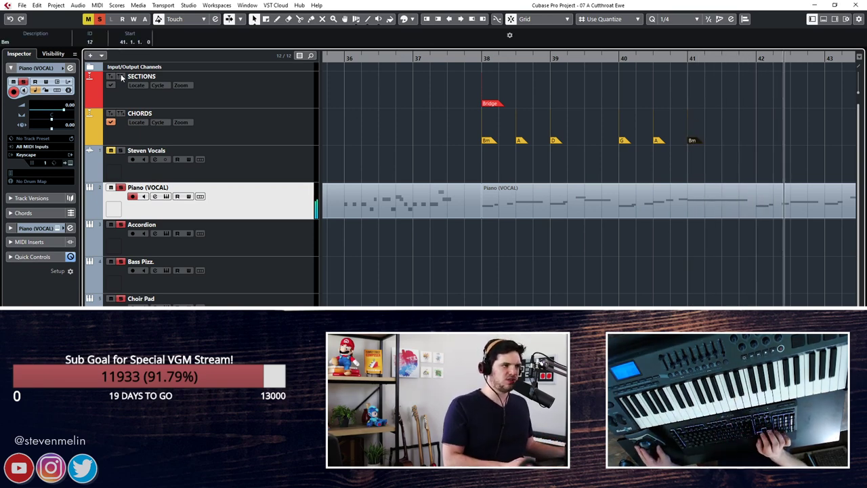
click(46, 39)
text(D)
key(Return)
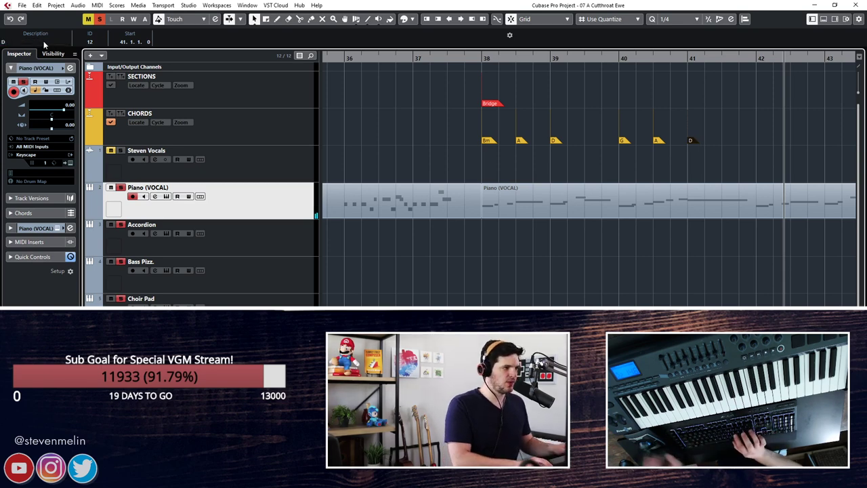
Copy the six Bridge chord markers from bar 38 to start at bar 42, deselect them and return the playhead to bar 44.
drag(503, 131, 763, 155)
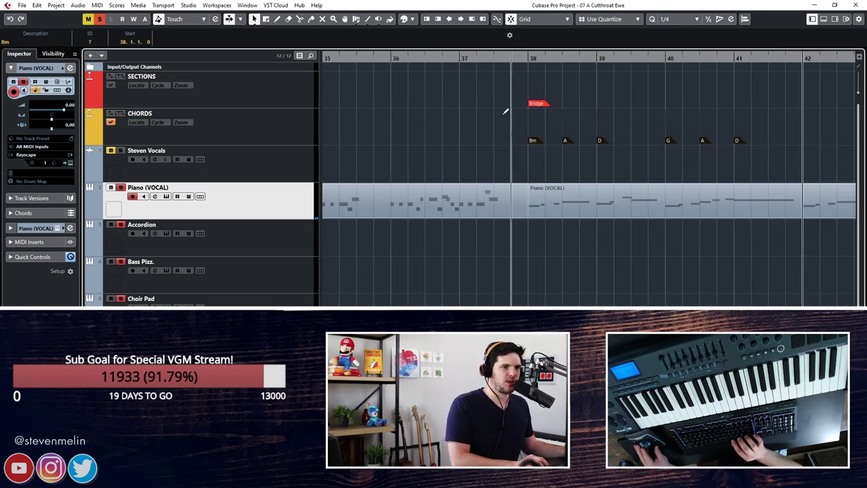
drag(534, 141, 816, 142)
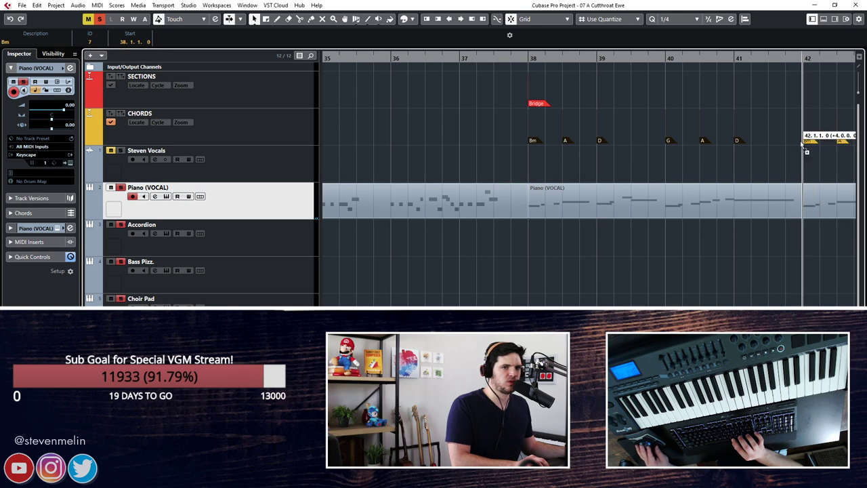
scroll(790, 145, right, 3)
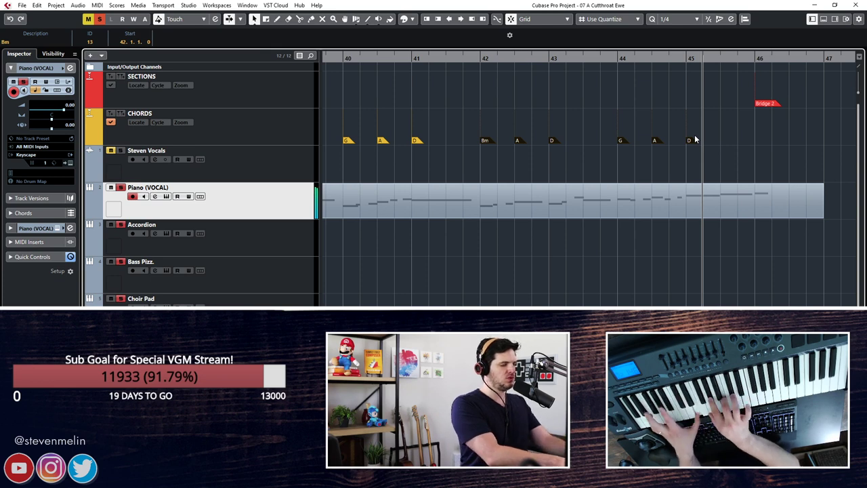
click(691, 125)
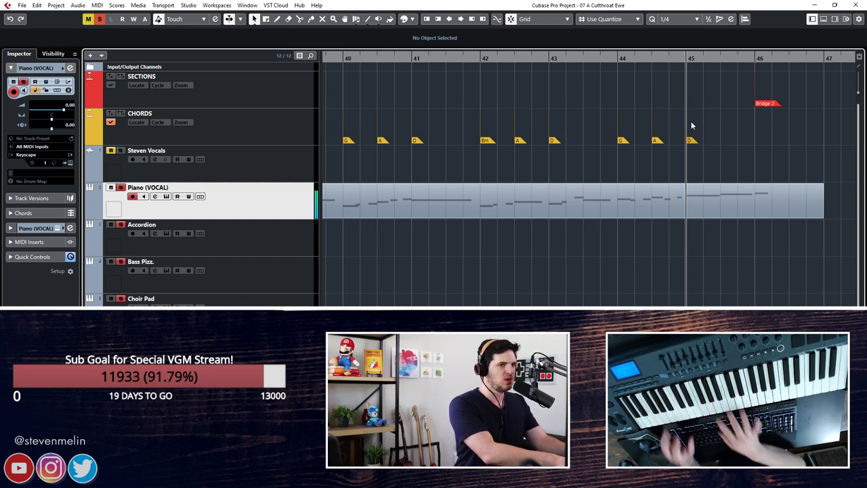
key(ctrl+Left)
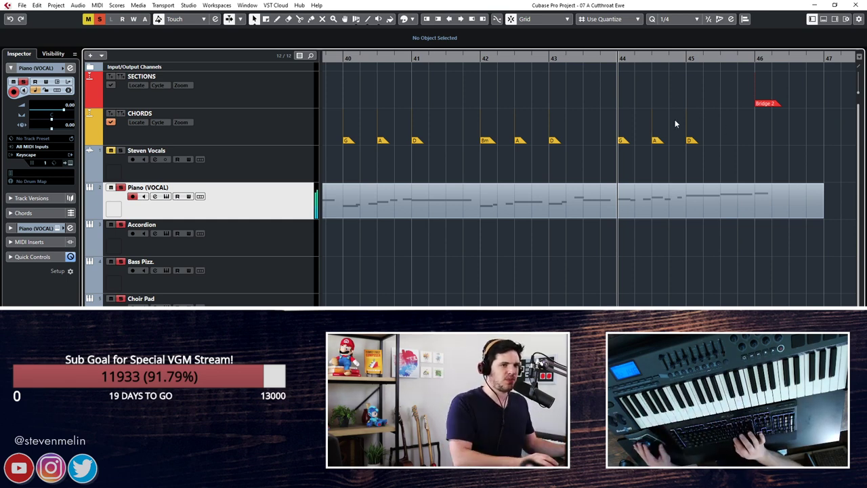
Rename the Bridge chord marker at bar 44 beat 3 to F#m.
click(657, 140)
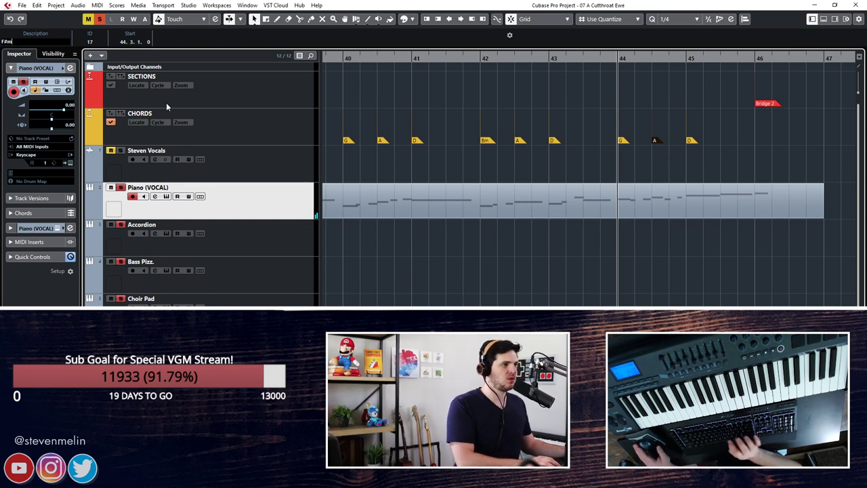
text(F#m)
key(Return)
click(29, 44)
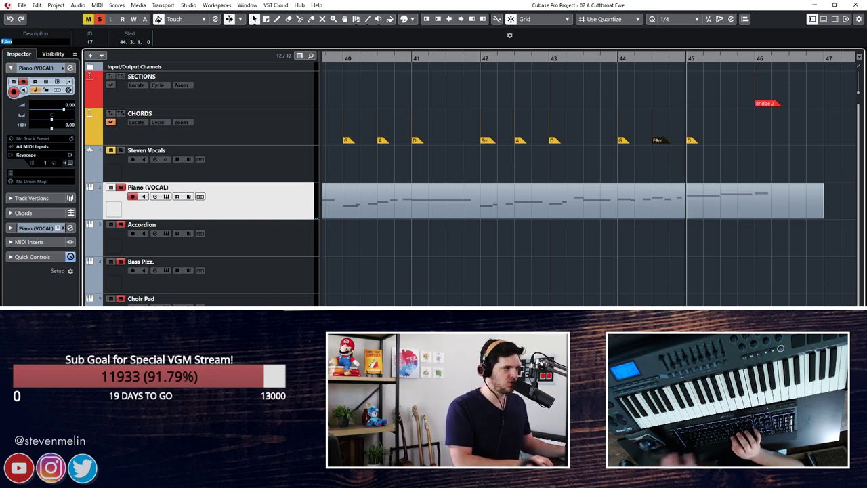
Rename the Bridge chord marker at bar 45 to E.
click(691, 141)
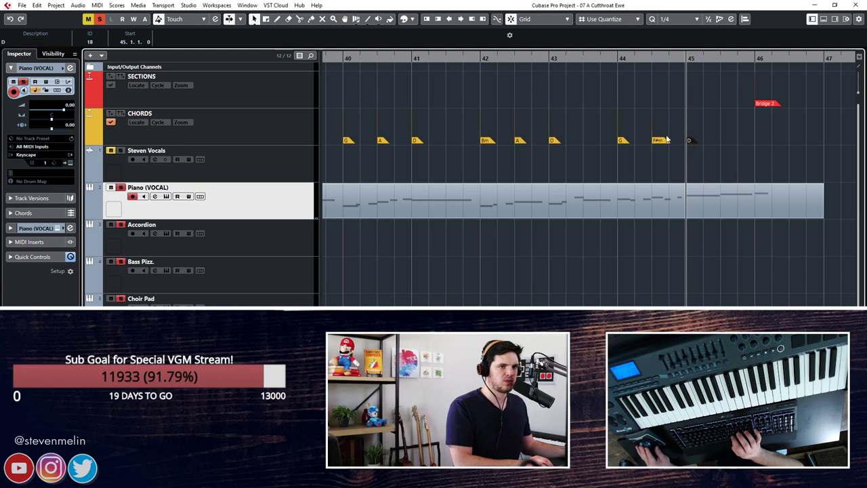
click(8, 42)
text(E)
key(Return)
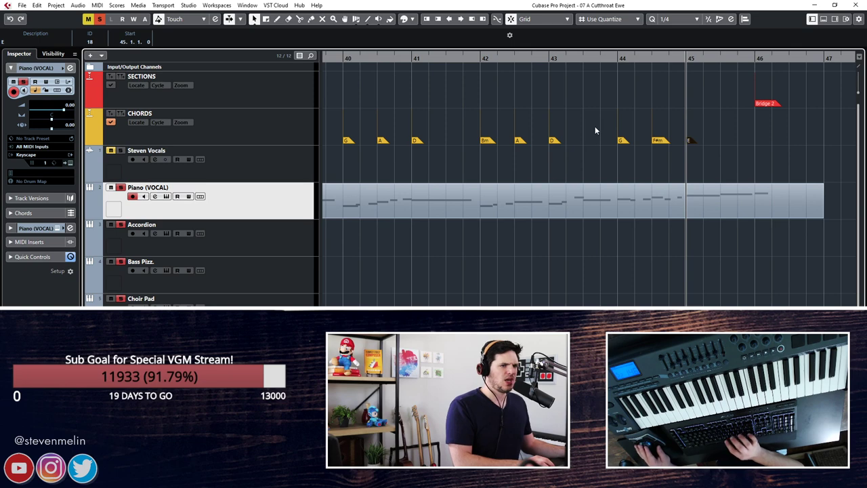
Return the playhead to the Bridge start at bar 38, review its chord markers and place the playhead at bar 44.
key(KP_Subtract)
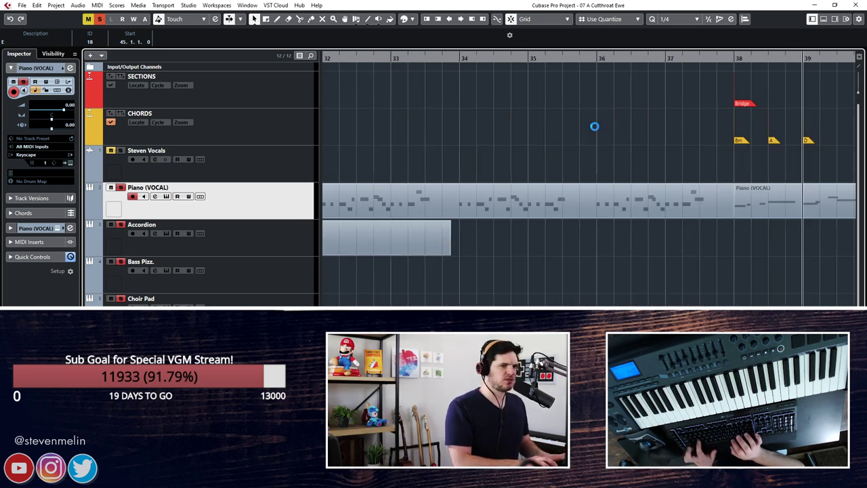
key(KP_Subtract)
key(KP_Subtract)
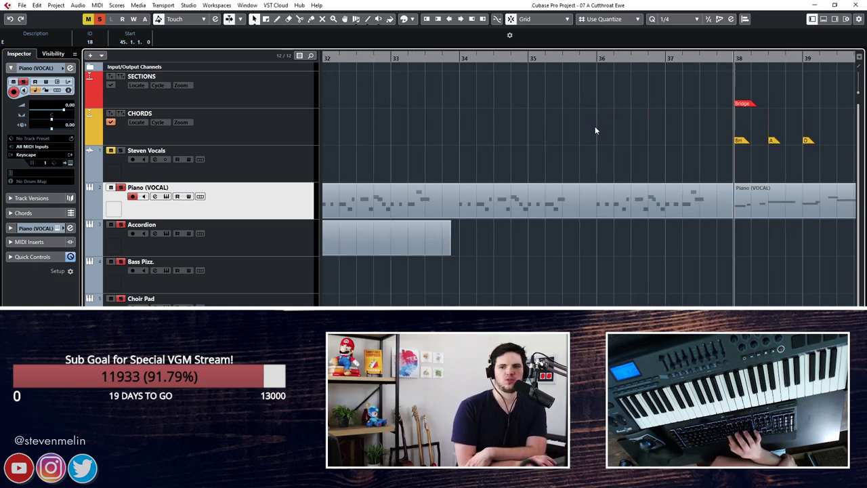
key(KP_Add)
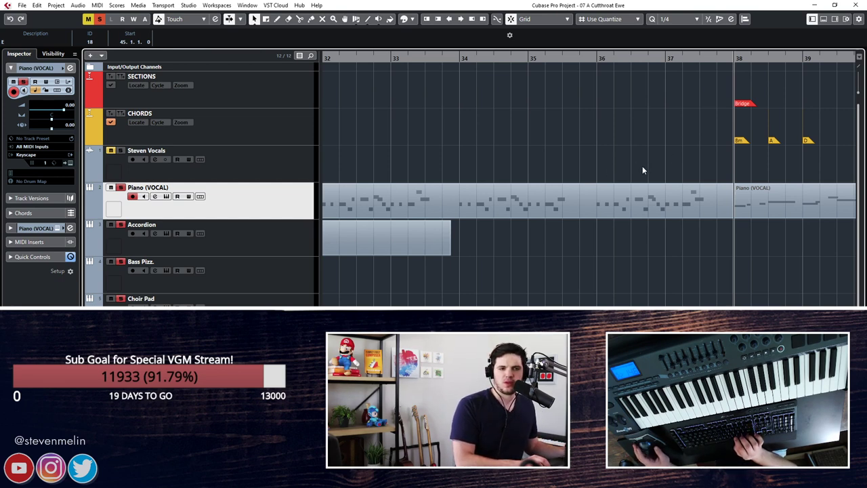
scroll(638, 162, right, 3)
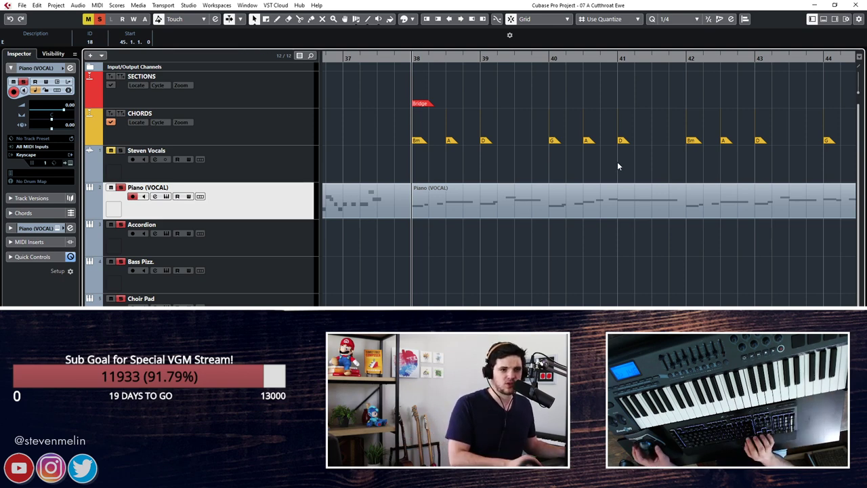
scroll(617, 164, right, 5)
click(510, 65)
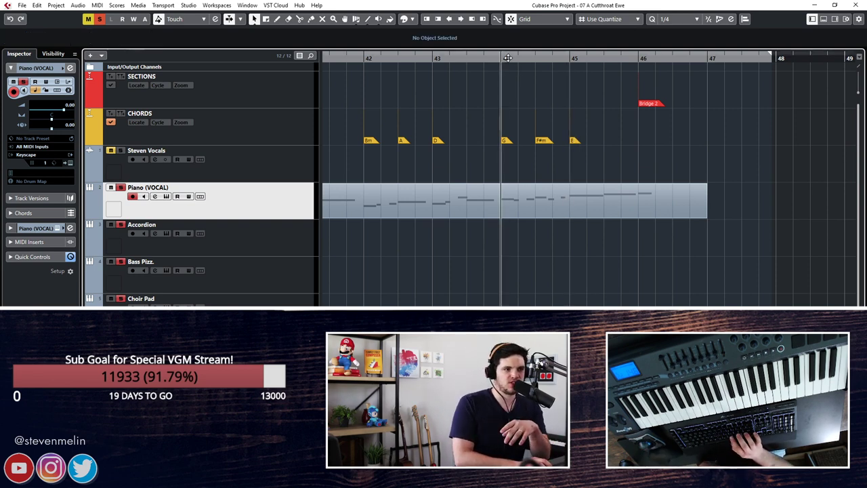
scroll(491, 130, left, 2)
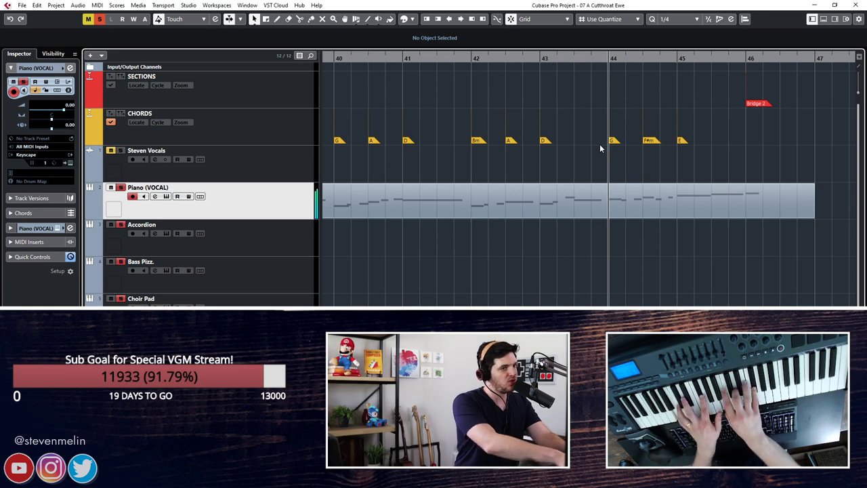
scroll(599, 143, left, 2)
Copy the twelve Bridge chord markers from bar 38 to start at bar 46 and locate the playhead there.
drag(747, 156, 519, 130)
scroll(519, 130, left, 2)
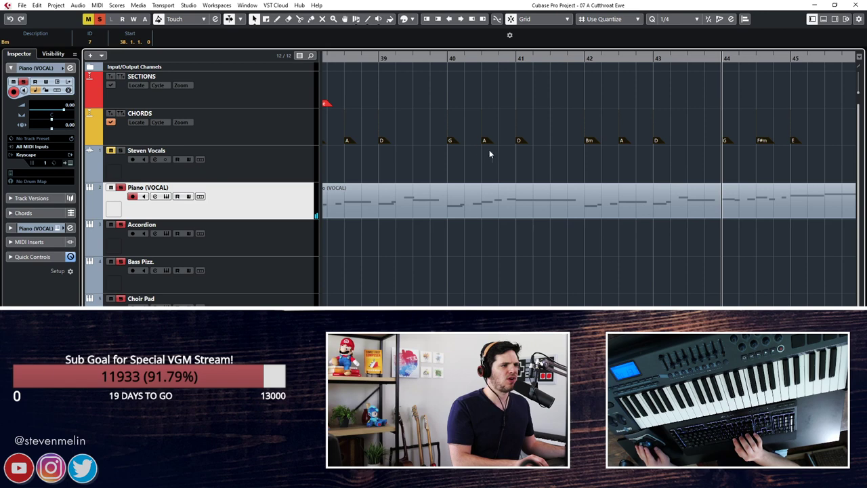
key(g)
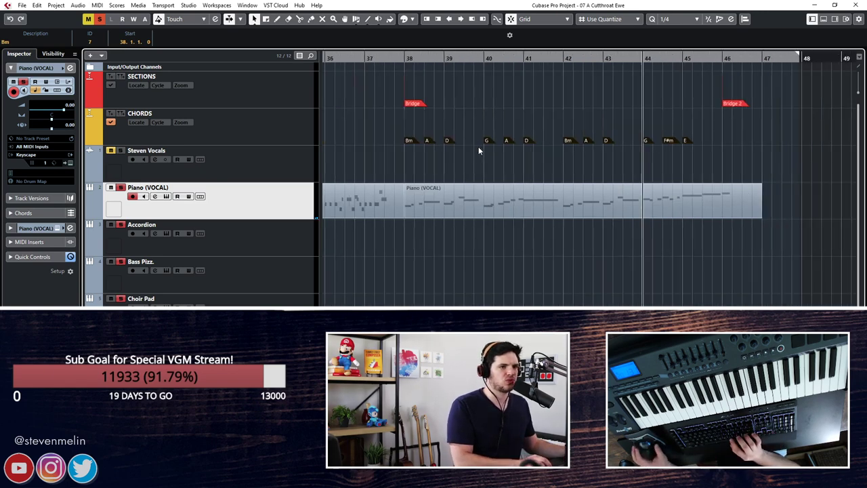
drag(407, 142, 726, 144)
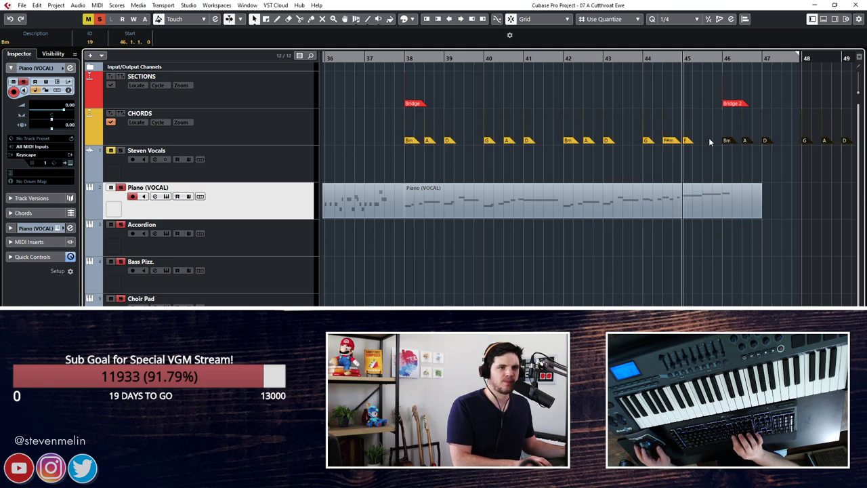
scroll(710, 141, right, 3)
key(l)
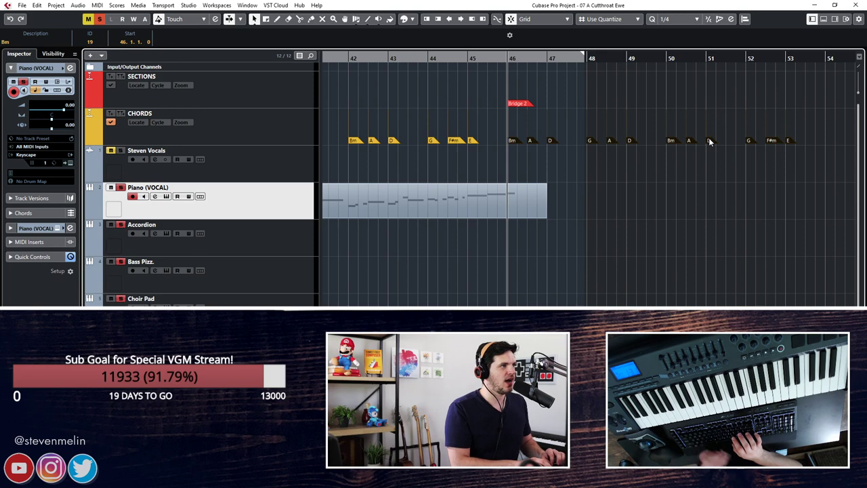
key(n)
key(l)
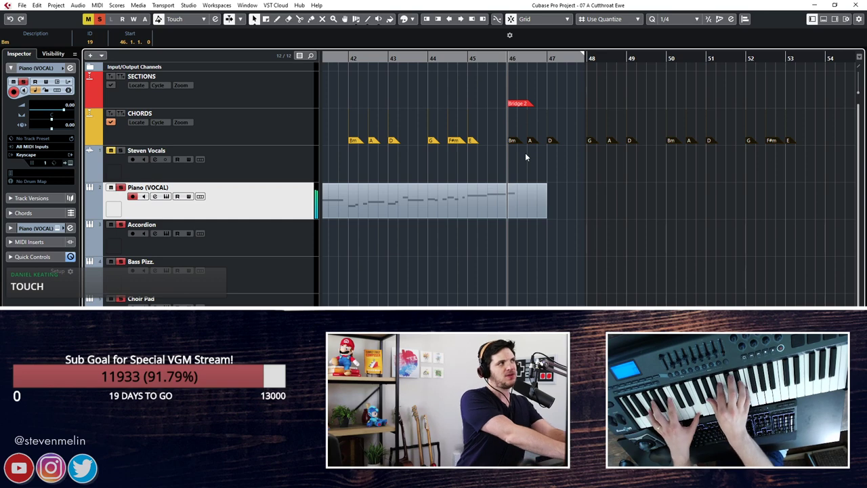
Deselect the copied chord markers and play the transition from bar 45 into Bridge 2.
click(603, 205)
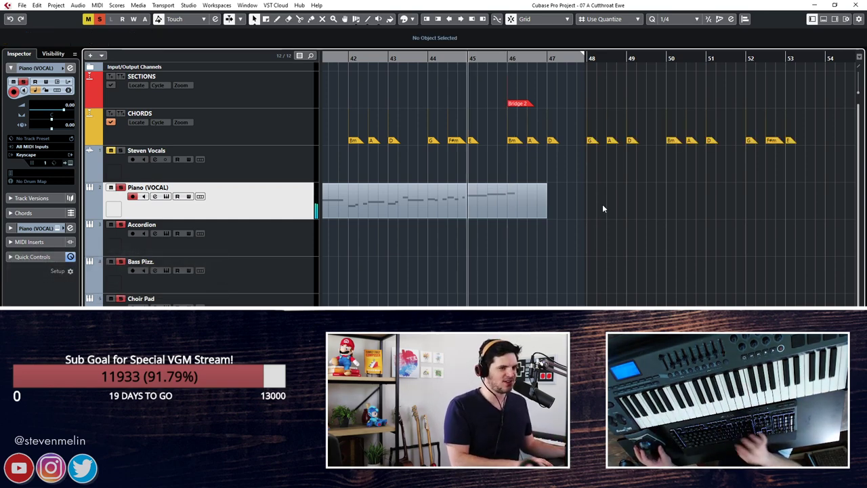
key(space)
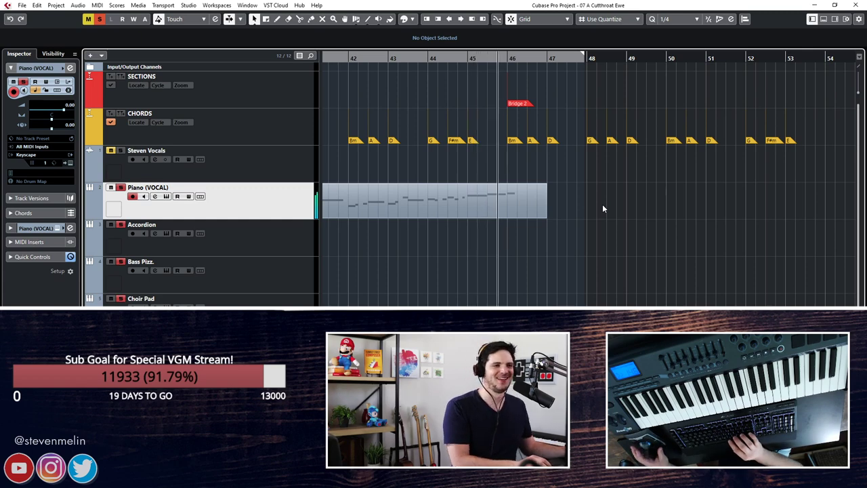
key(space)
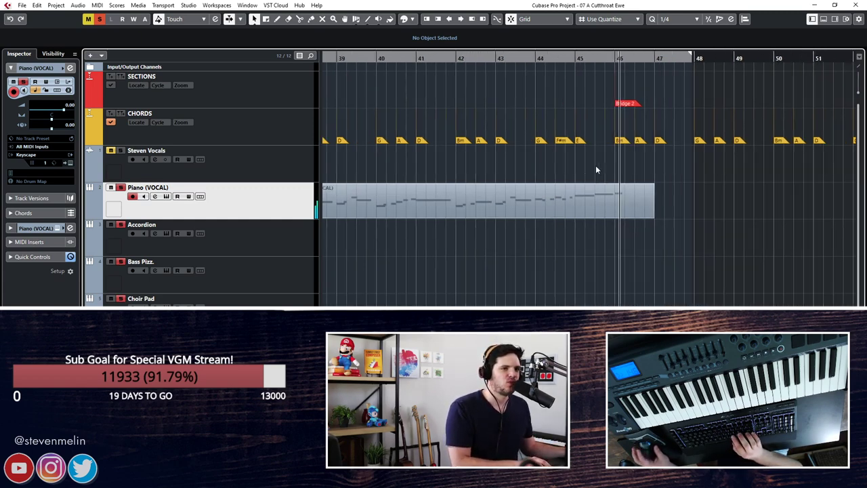
Extend the locator range to bar 54 beat 2 and play Bridge 2 to check its chords up to bar 50.
drag(584, 53, 833, 54)
key(space)
key(space)
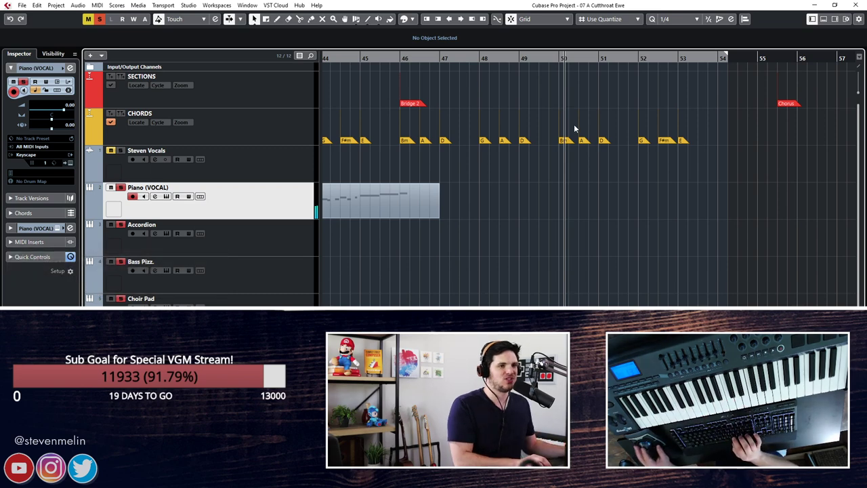
scroll(574, 124, right, 3)
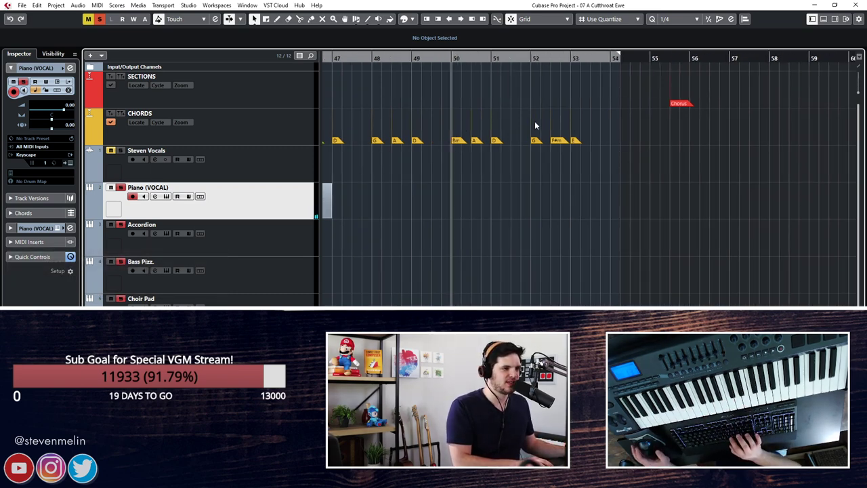
click(458, 109)
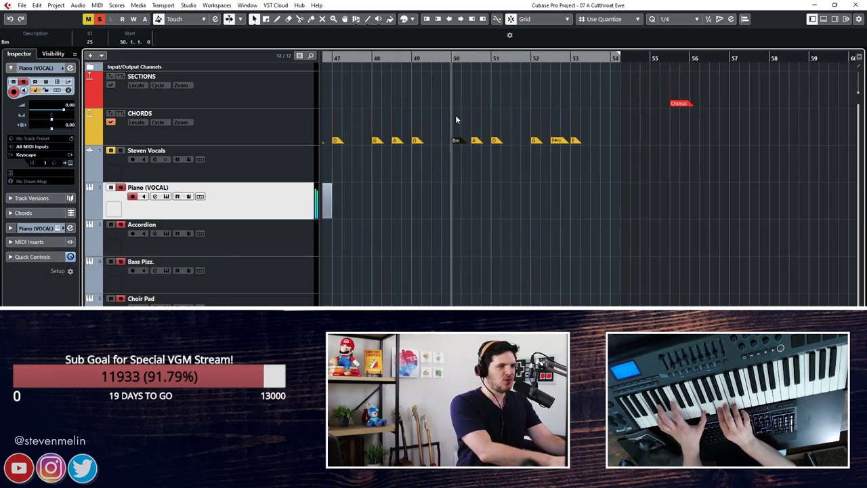
Rename the Bridge 2 chord markers in bar 52 to F on beat 1 and G on beat 3.
click(535, 140)
click(40, 41)
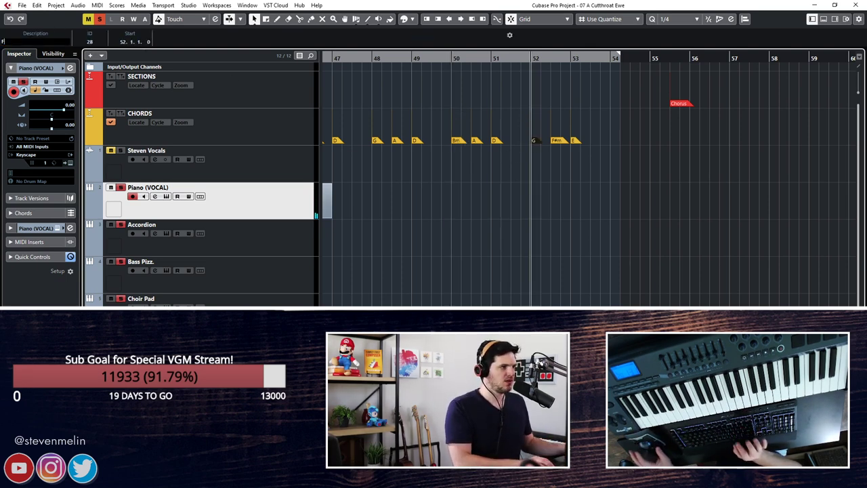
text(F)
key(Return)
click(557, 141)
click(27, 41)
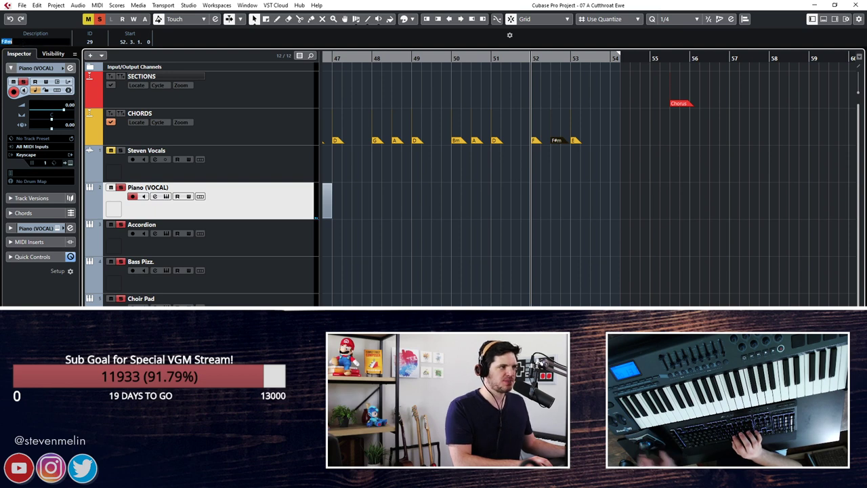
text(G)
key(Return)
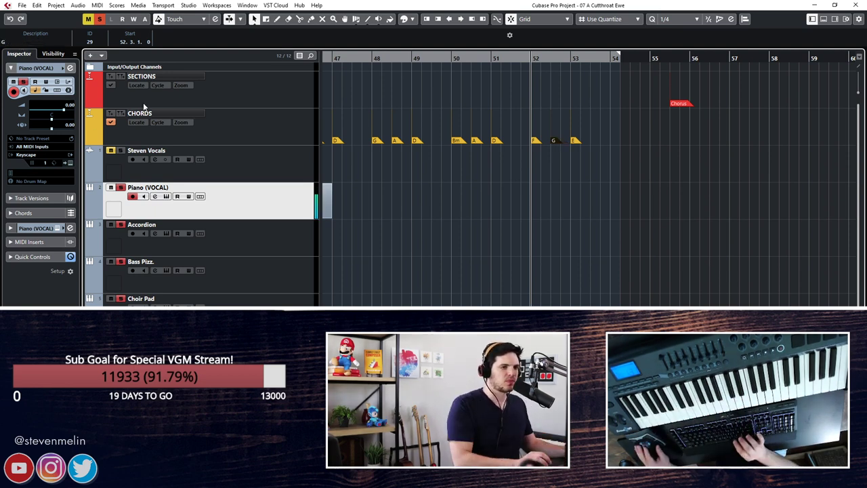
Rename the Bridge 2 chord marker at bar 53 to D.
key(Right)
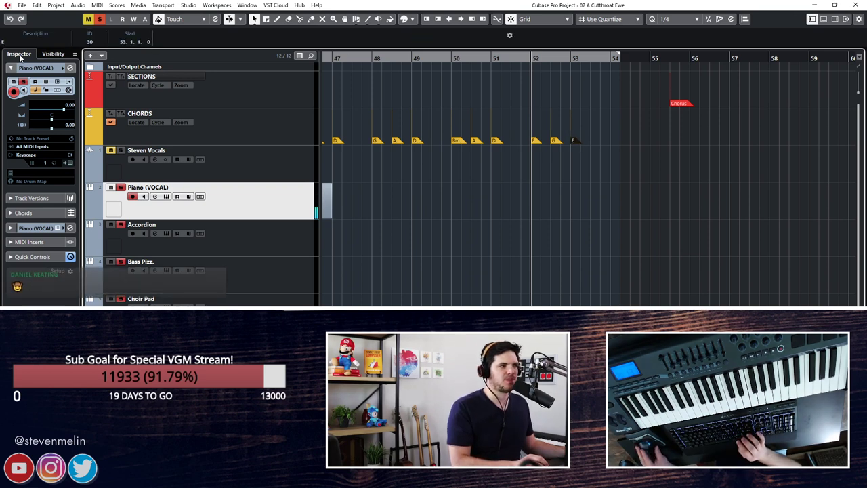
click(18, 45)
text(D)
key(Return)
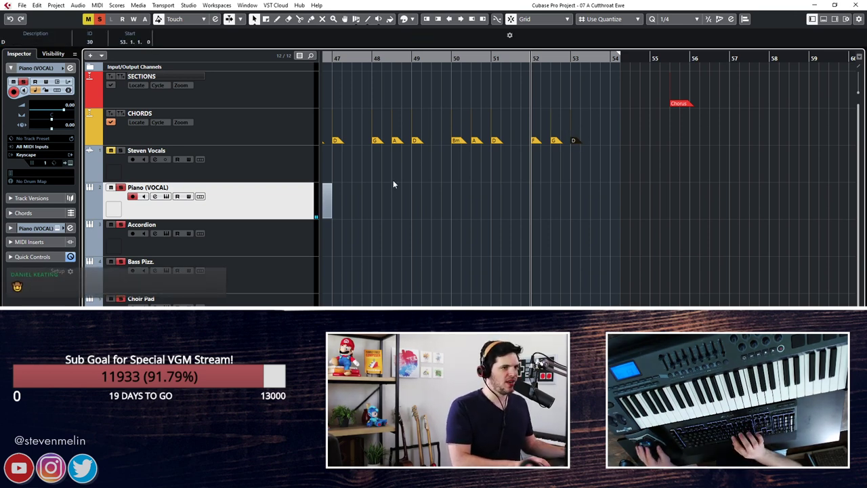
Move the playhead through the end of Bridge 2 to bar 54 and review the chord markers back to the Bridge start.
key(ctrl+Left)
key(ctrl+Left)
key(ctrl+Right)
key(ctrl+Right)
key(ctrl+Right)
key(ctrl+Right)
scroll(516, 139, left, 3)
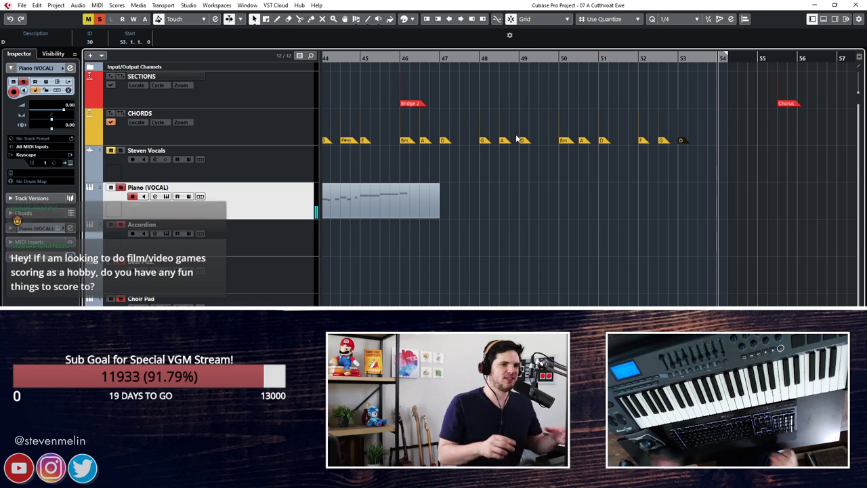
scroll(547, 145, left, 5)
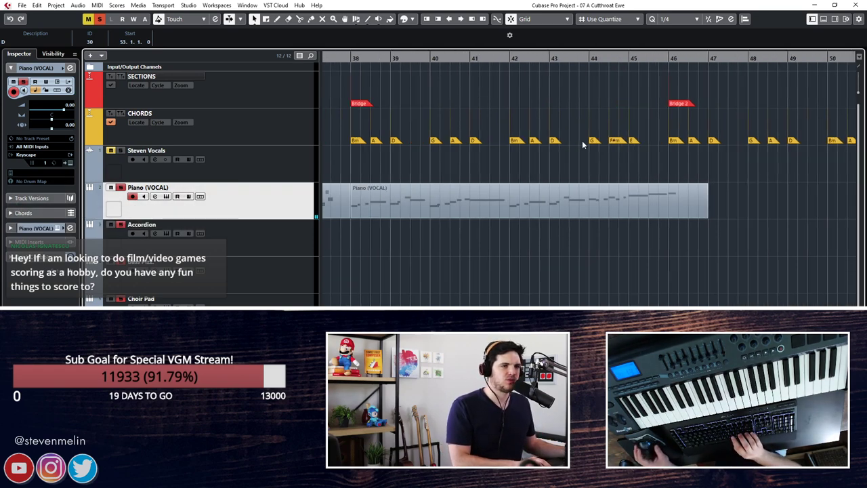
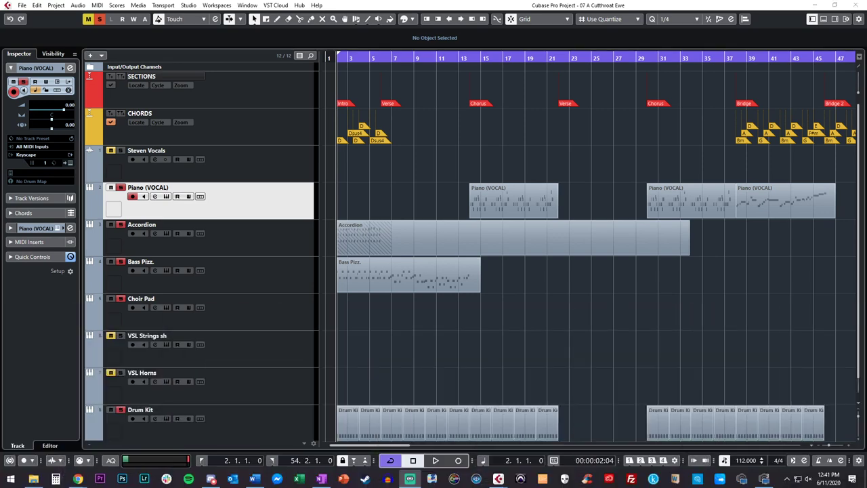
Play the arrangement from bar 2 into Bridge 2 to hear all sections, and stop playback.
click(539, 328)
key(space)
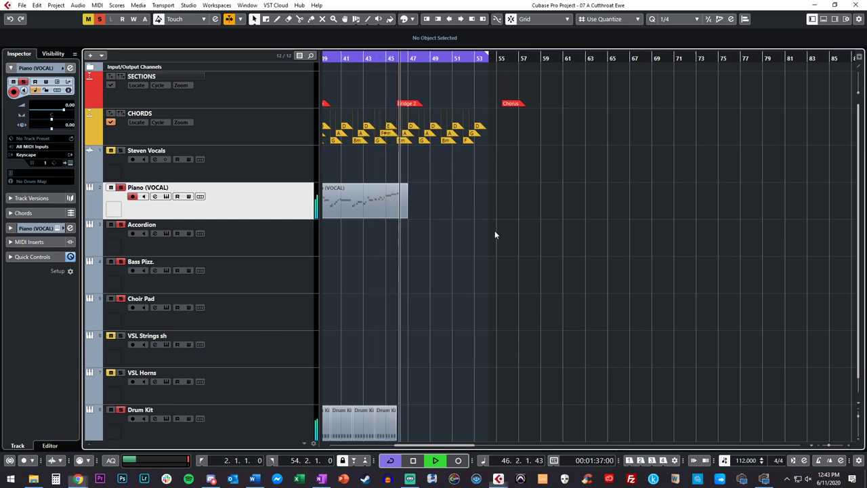
key(space)
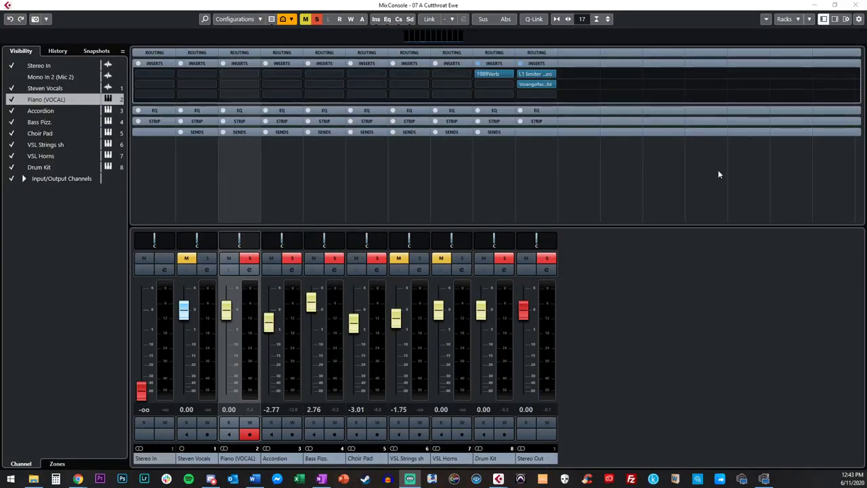
Switch to the browser and play the Touch (Fox) Opening video, stopping after the title appears.
click(702, 261)
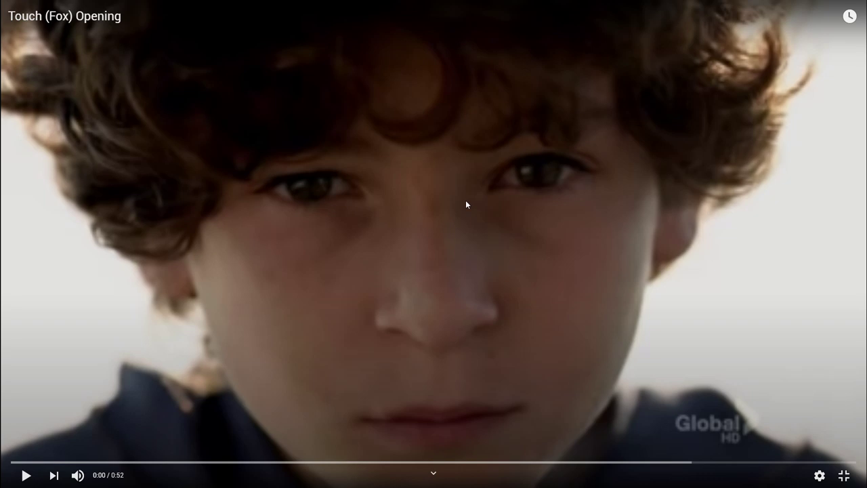
click(675, 188)
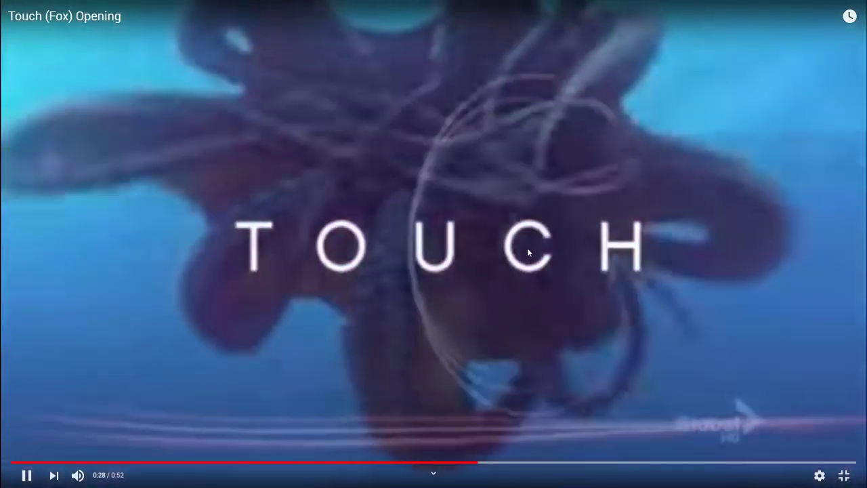
click(528, 250)
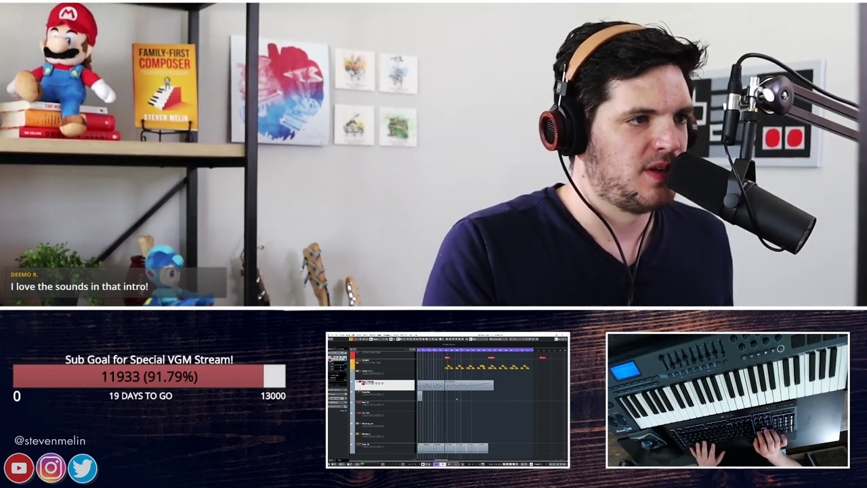
Return to the Cubase project and frame the Bridge and Bridge 2 sections around bars 38 to 53.
key(h)
key(g)
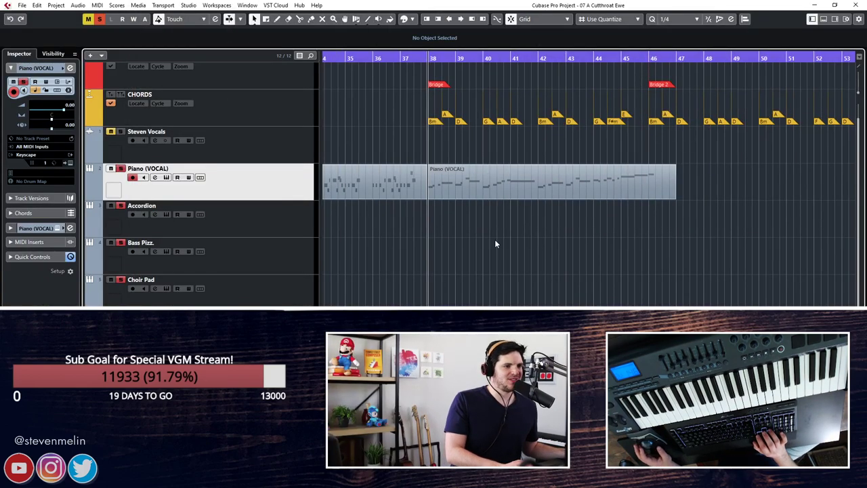
Play part of the Bridge from bar 38, return to its start, and review the chord markers up to bar 54.
key(space)
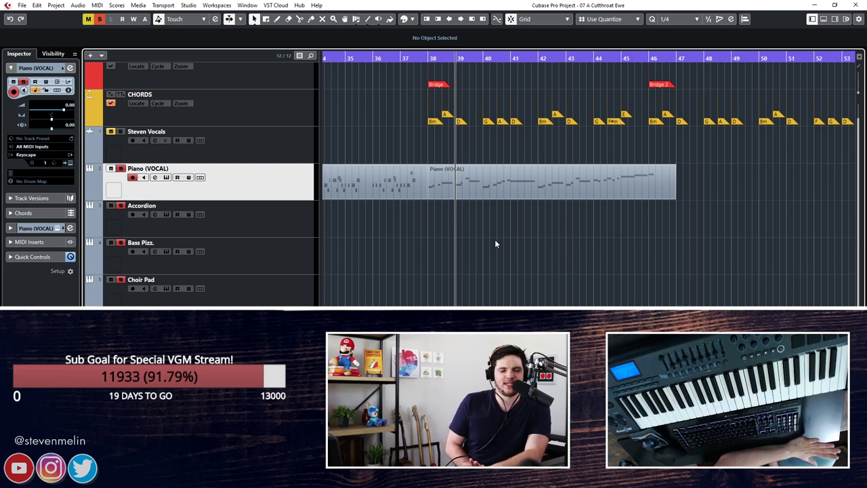
key(space)
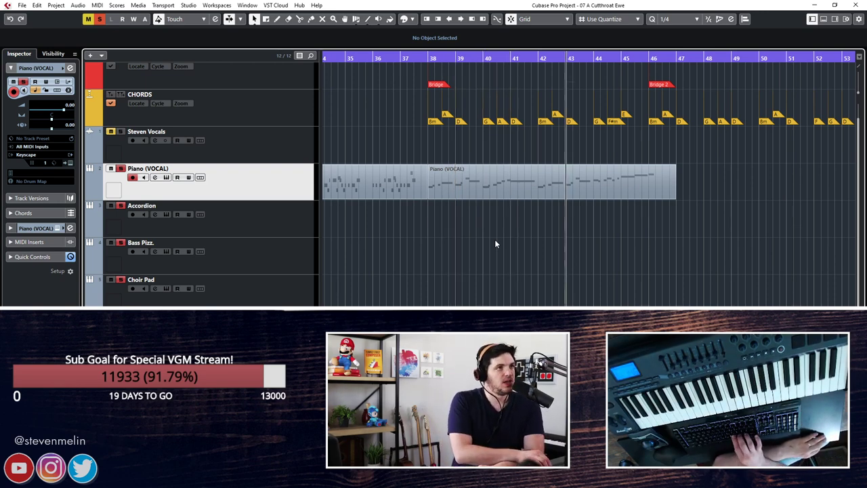
key(KP_Subtract)
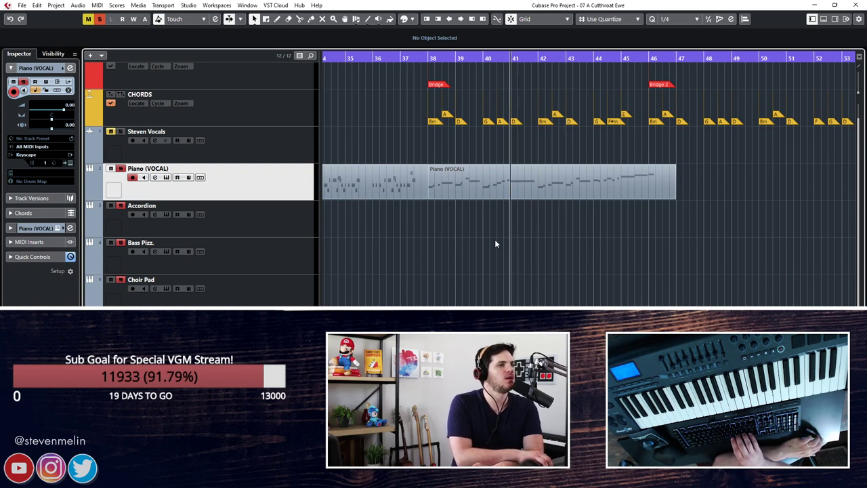
key(shift+n)
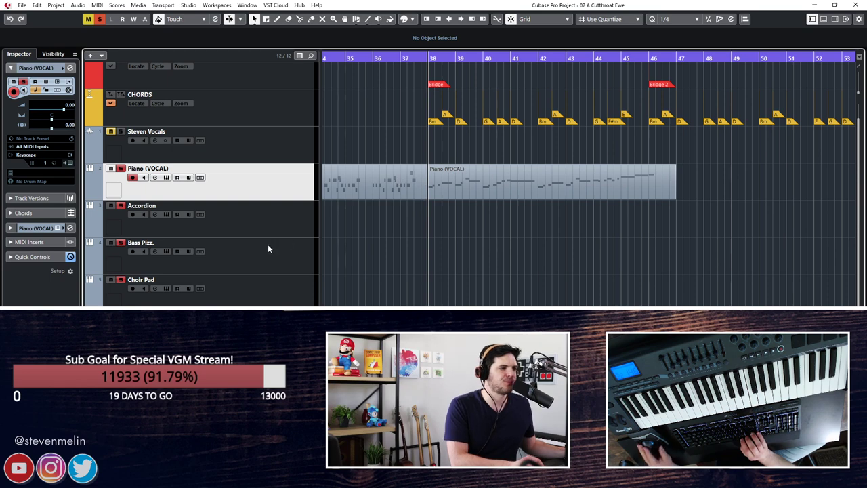
key(shift+n)
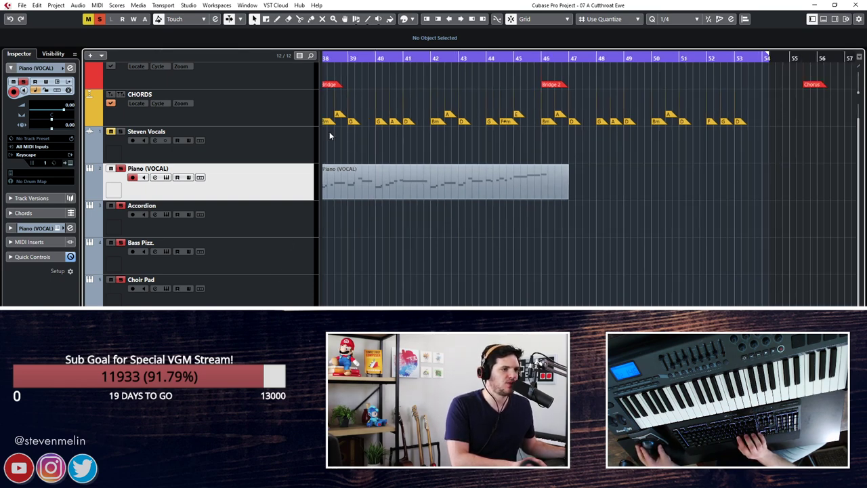
scroll(563, 145, right, 2)
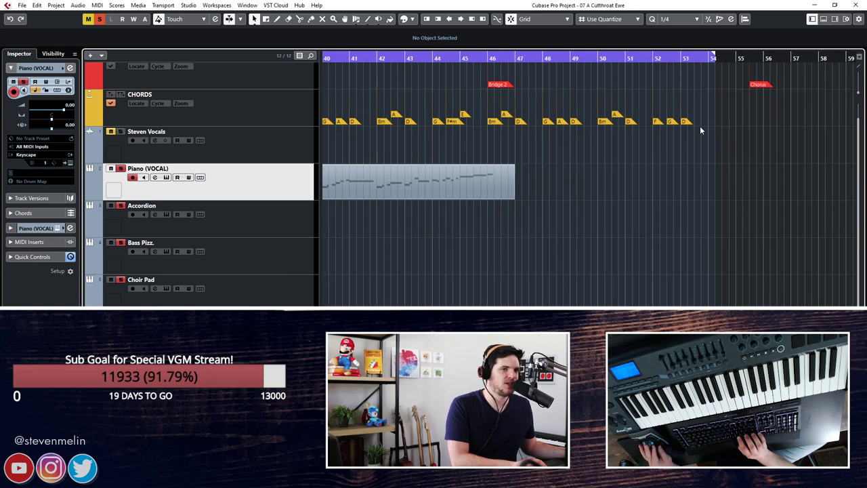
scroll(521, 148, left, 3)
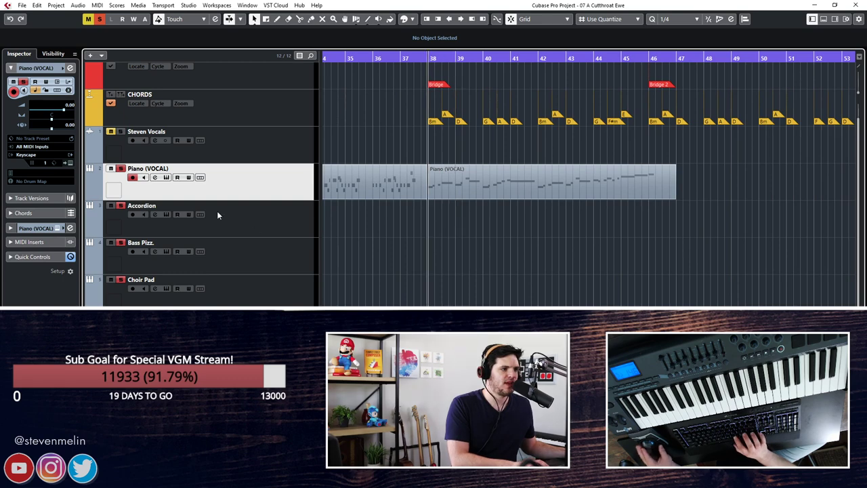
Record the Choir Pad chords through the Bridge and Bridge 2, from bar 38 to bar 54, discarding the incomplete first take.
click(244, 289)
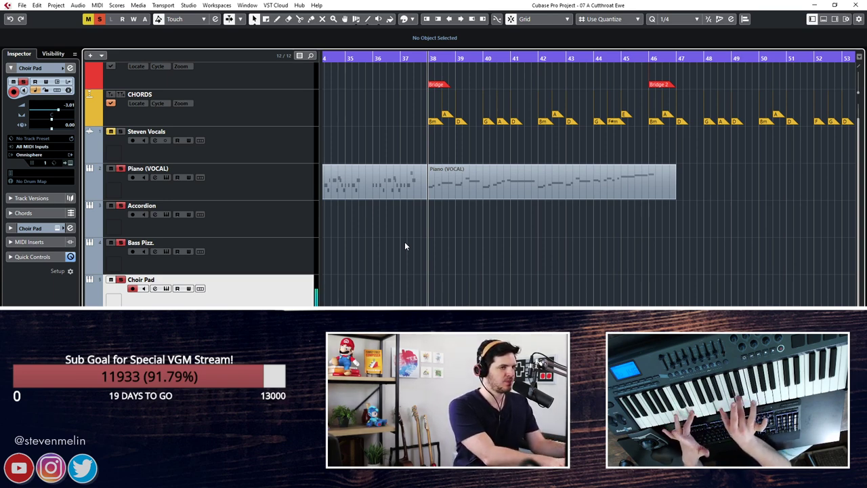
key(KP_Multiply)
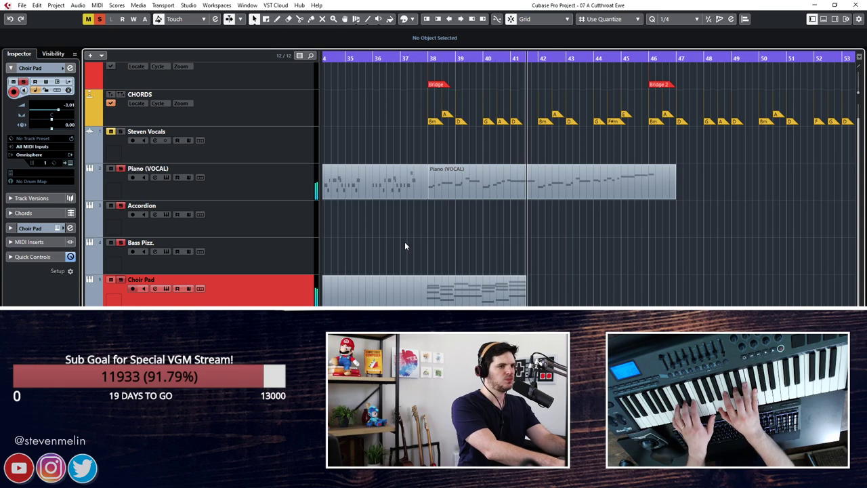
key(Delete)
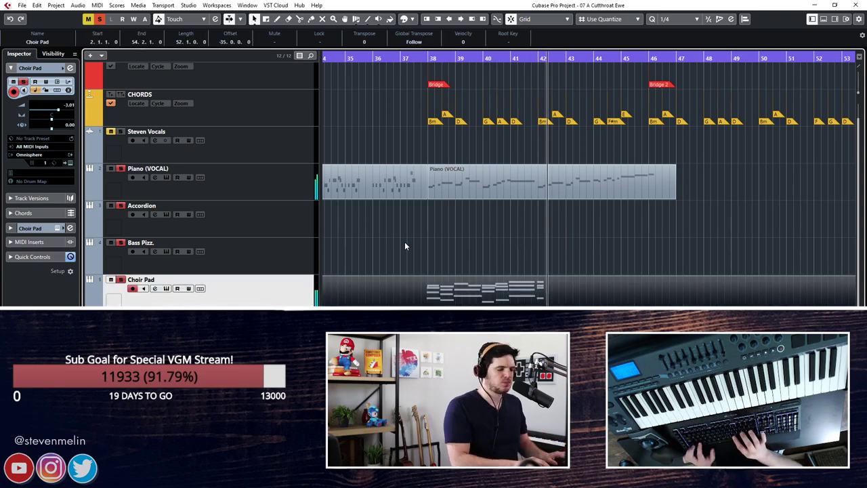
key(KP_Multiply)
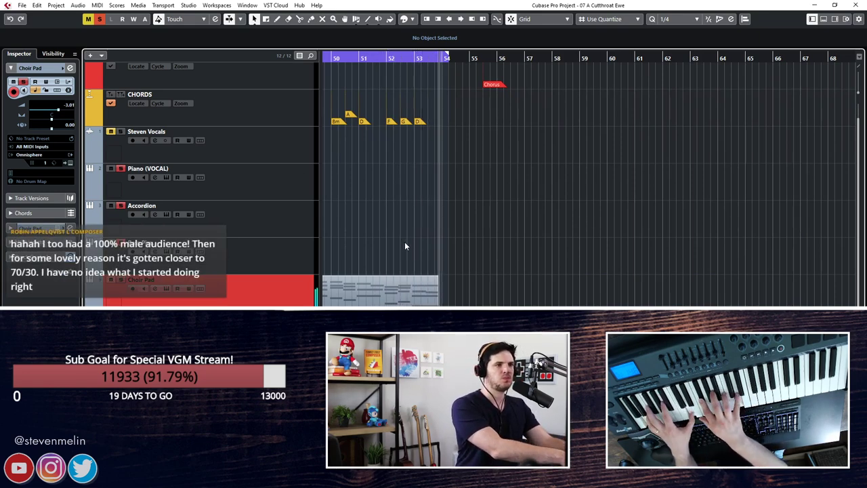
key(space)
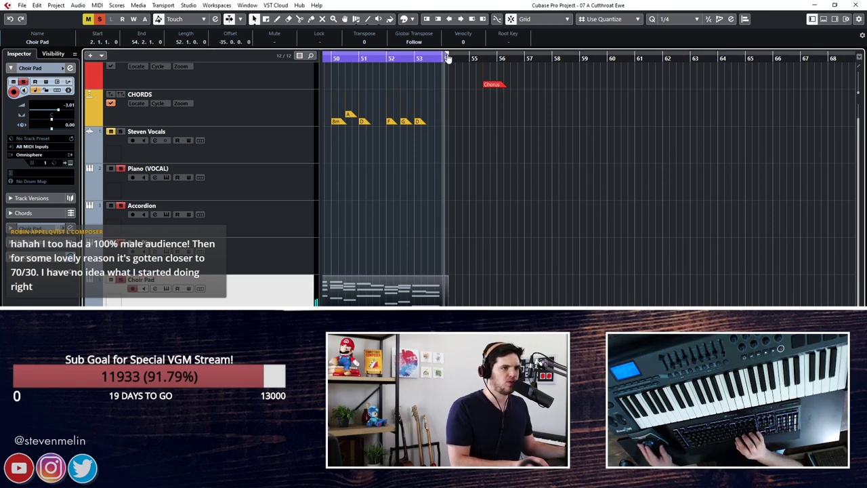
Move the Chorus marker that follows Bridge 2 to the start of bar 54.
scroll(449, 59, up, 3)
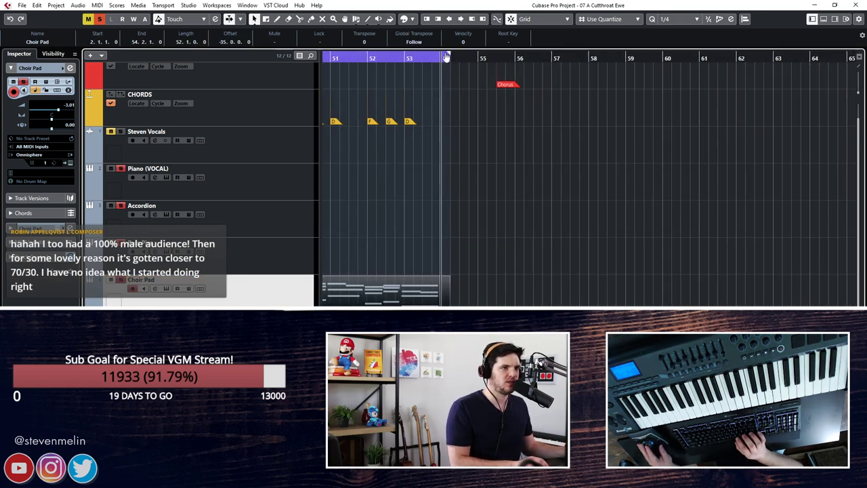
click(492, 85)
drag(454, 86, 455, 86)
scroll(434, 106, left, 5)
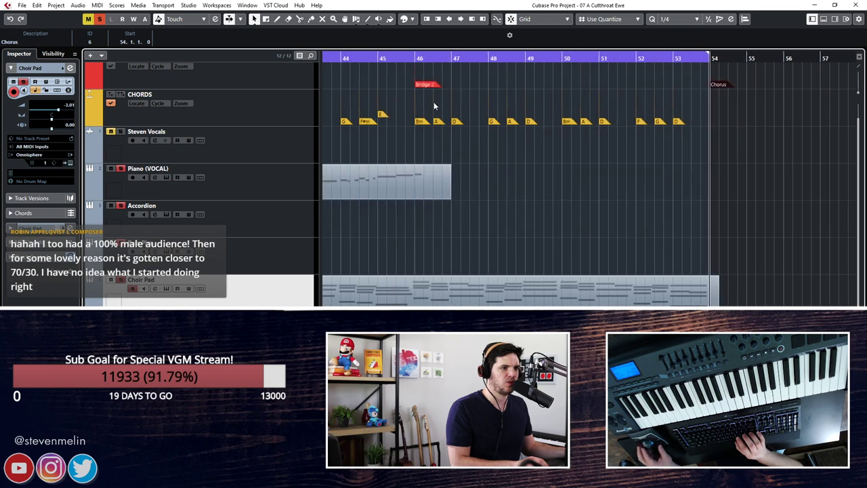
Quantize all notes of the Choir Pad recording to 1/4 in the Key Editor, and close the editor.
double_click(625, 284)
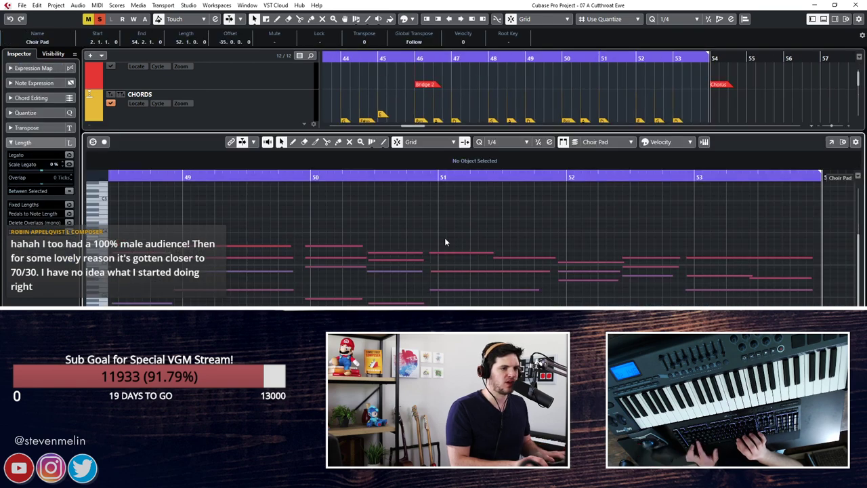
scroll(445, 237, up, 1)
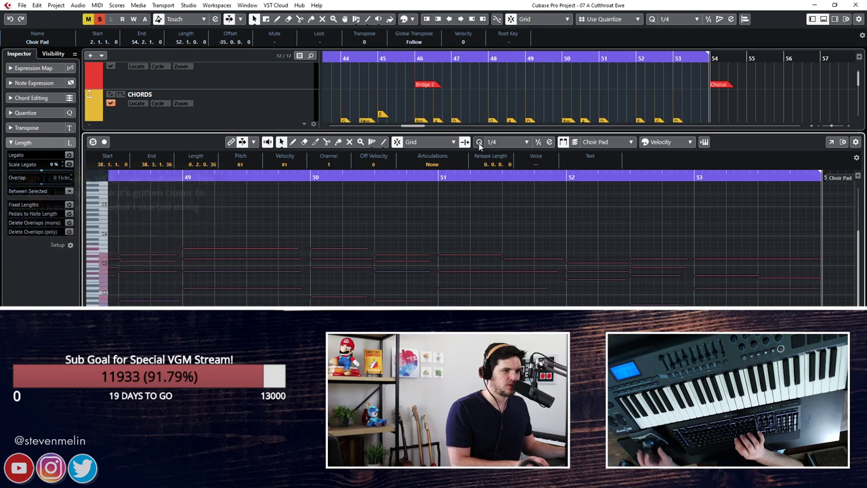
key(ctrl+a)
key(q)
key(Return)
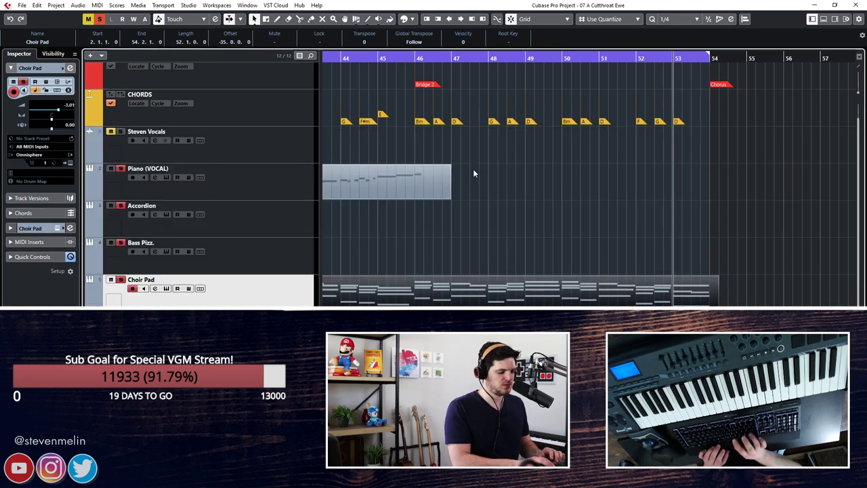
Play the Bridge from bar 38 twice to audition the Choir Pad chords with the piano melody, and stop playback.
key(shift+b)
key(space)
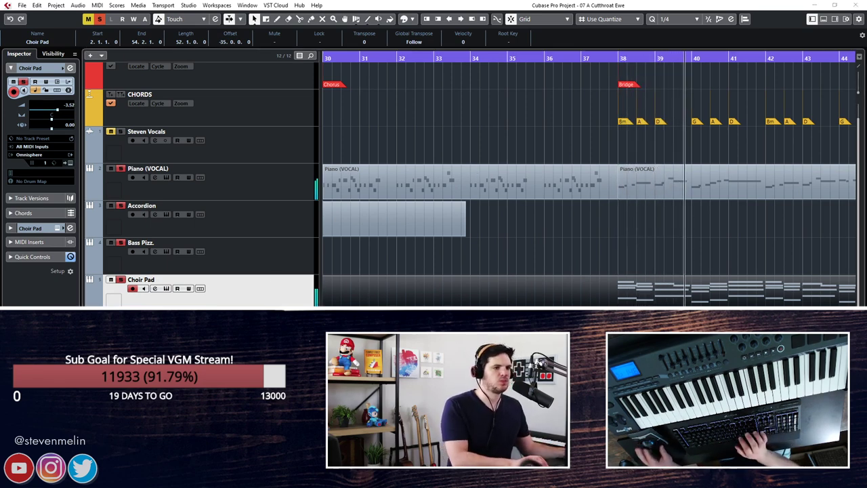
key(f)
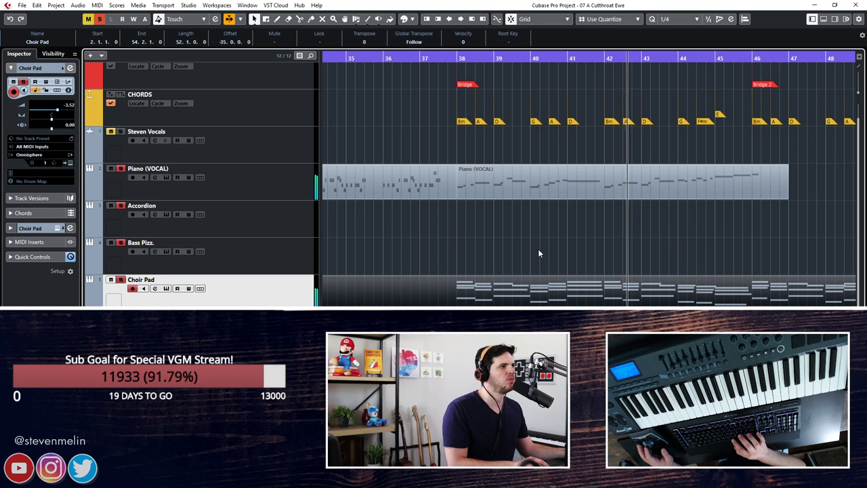
key(KP_Subtract)
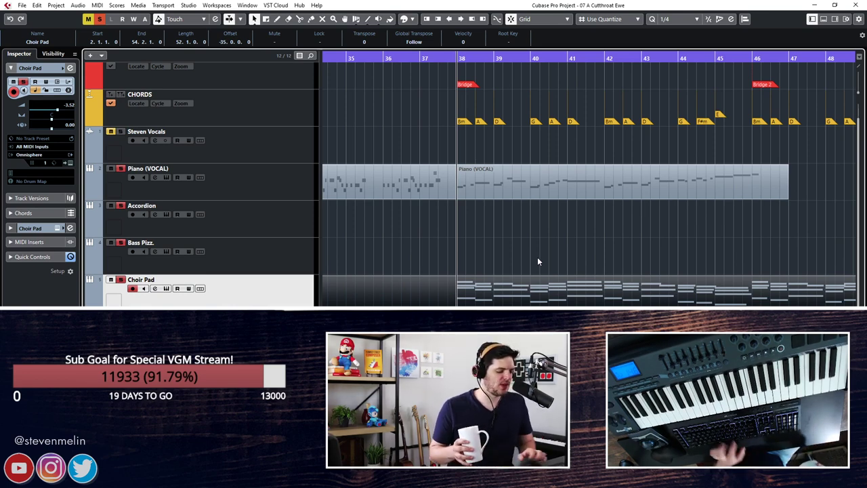
key(space)
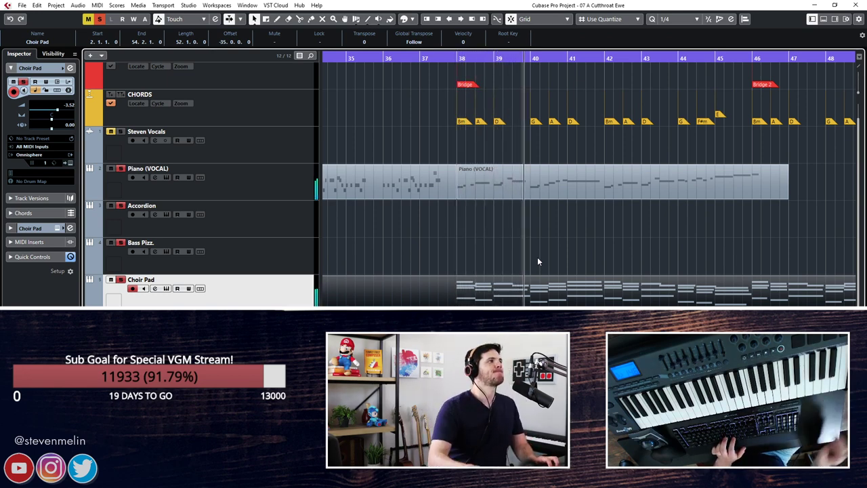
click(538, 243)
key(space)
Record a Bass Pizz. line under the Bridge, from bar 38 into bar 46.
click(246, 236)
click(241, 250)
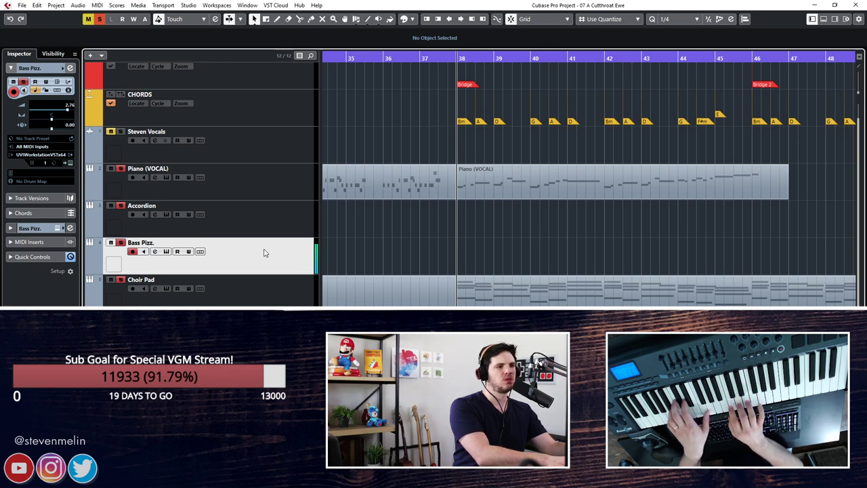
key(KP_Multiply)
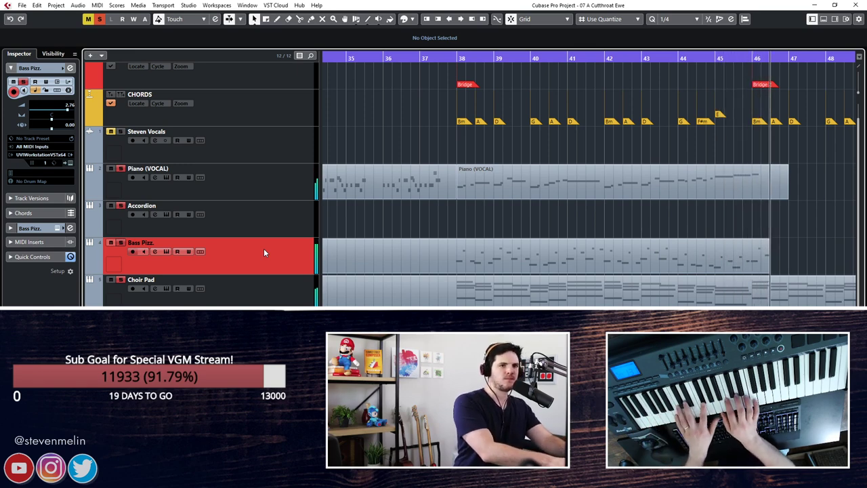
key(space)
Open the Bass Pizz. recording in the Key Editor and quantize all its notes to 1/16.
scroll(591, 181, right, 5)
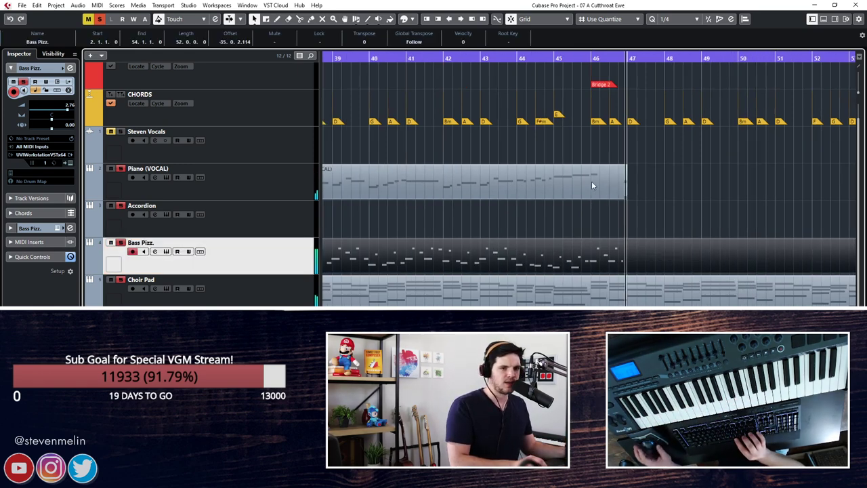
double_click(537, 245)
scroll(537, 249, left, 2)
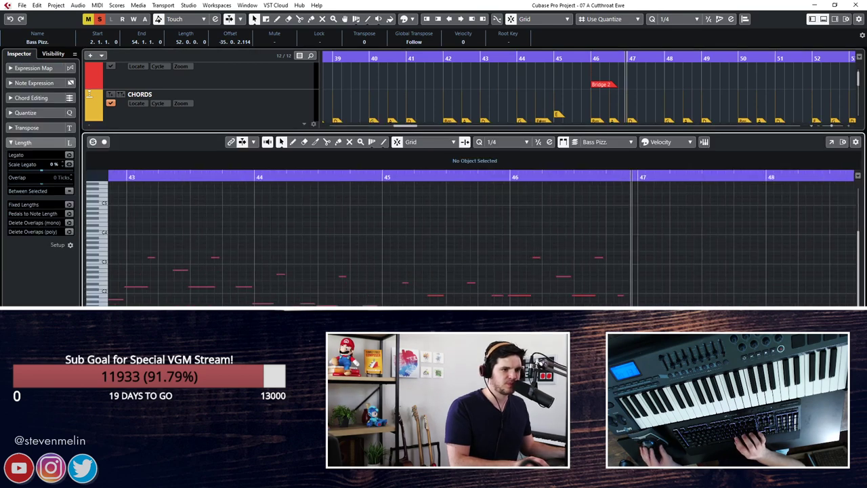
key(Right)
click(495, 142)
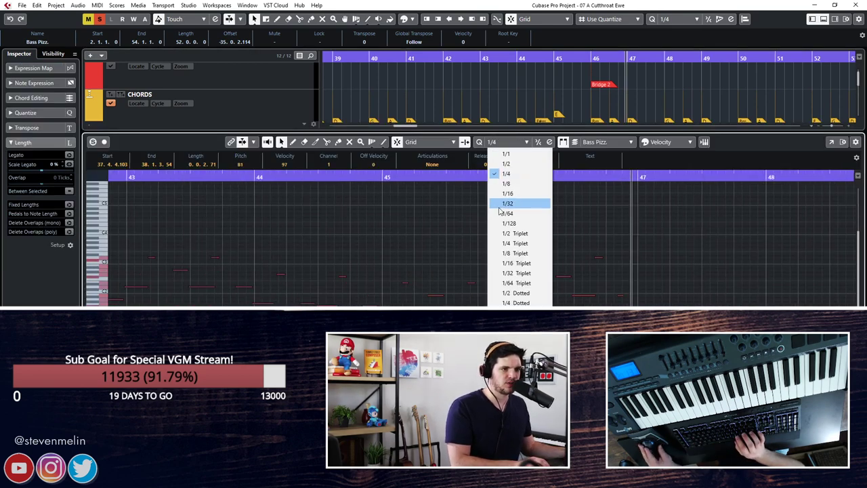
click(503, 195)
Audition the end of the Bass Pizz. line, delete its notes from bar 46 onward, and close the editor.
key(space)
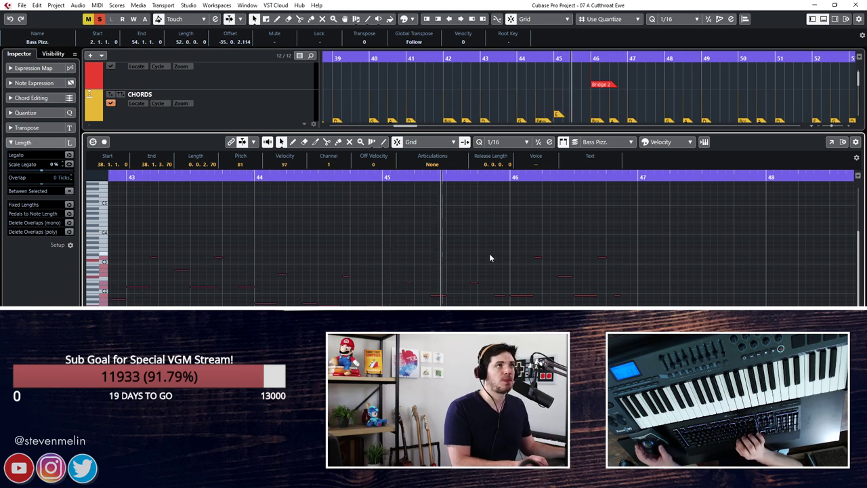
click(439, 241)
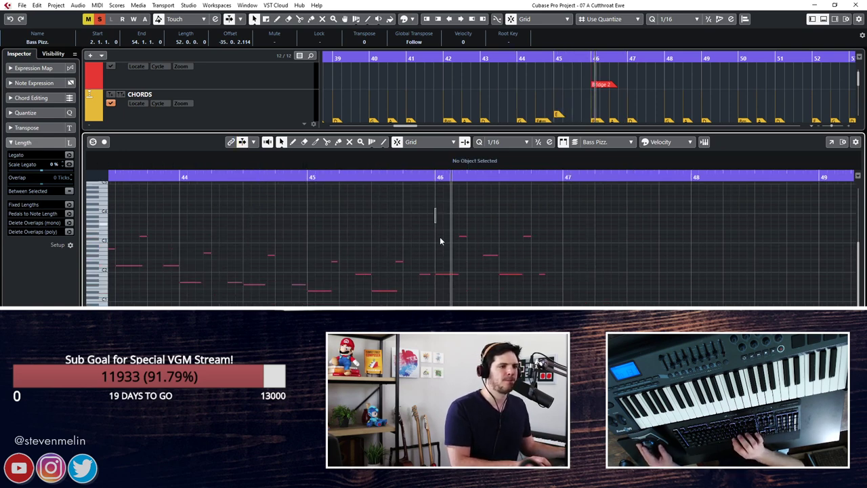
key(ctrl+e)
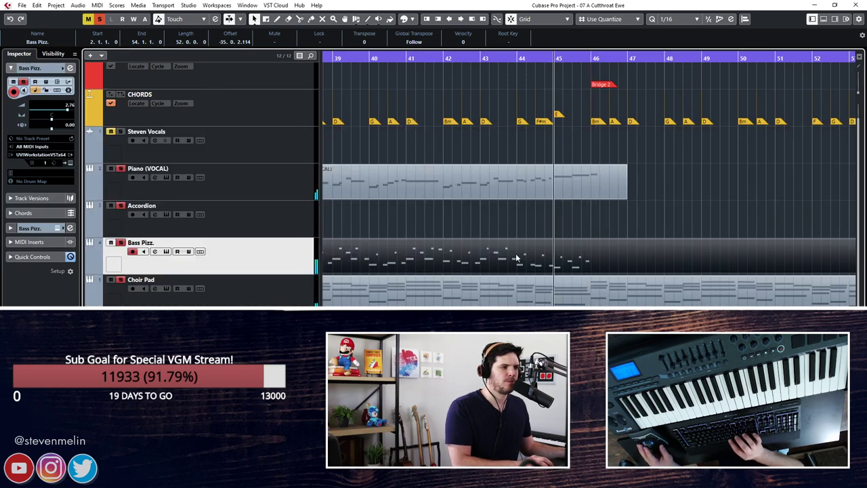
scroll(516, 257, right, 3)
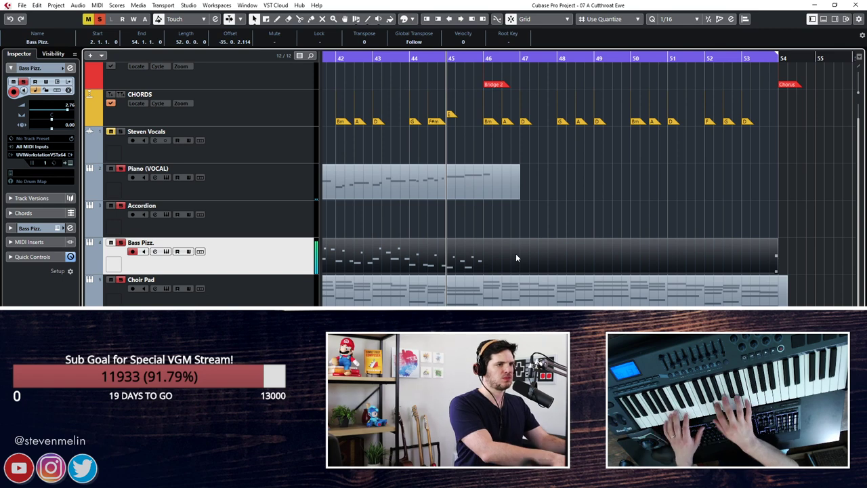
key(space)
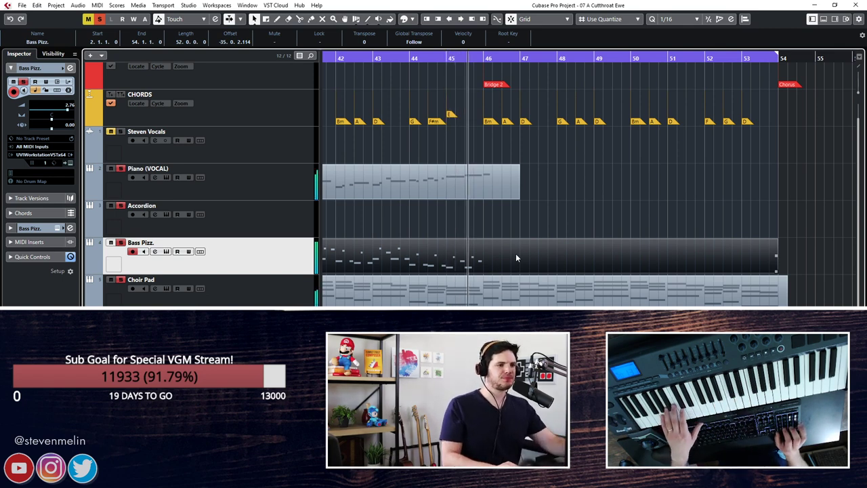
key(ctrl+shift+a)
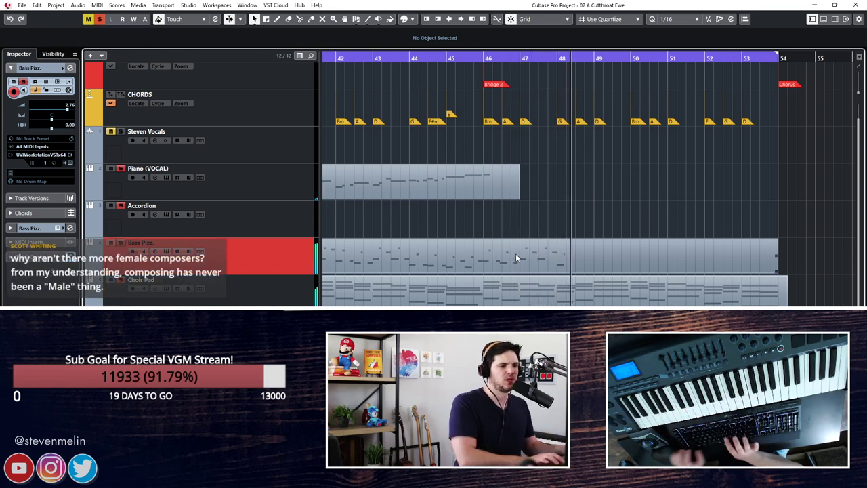
key(space)
scroll(478, 302, left, 3)
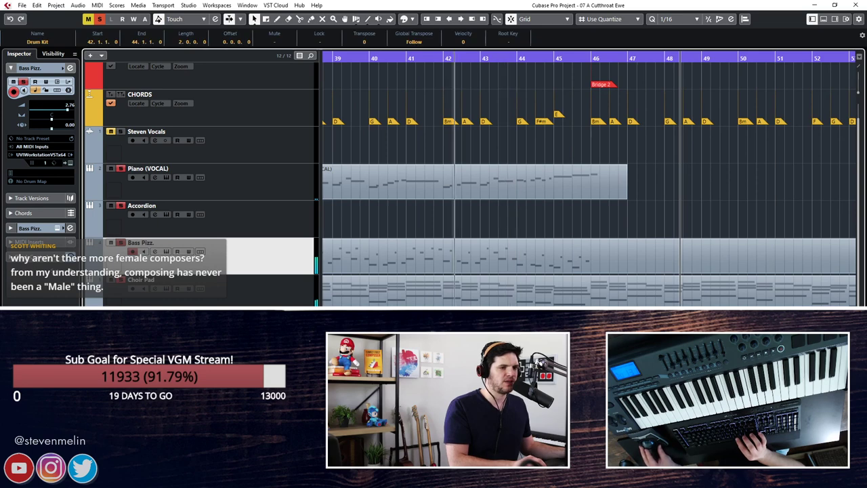
Record the Bass Pizz. line under Bridge 2, from bar 46 to the end of the section at bar 54.
scroll(589, 183, right, 4)
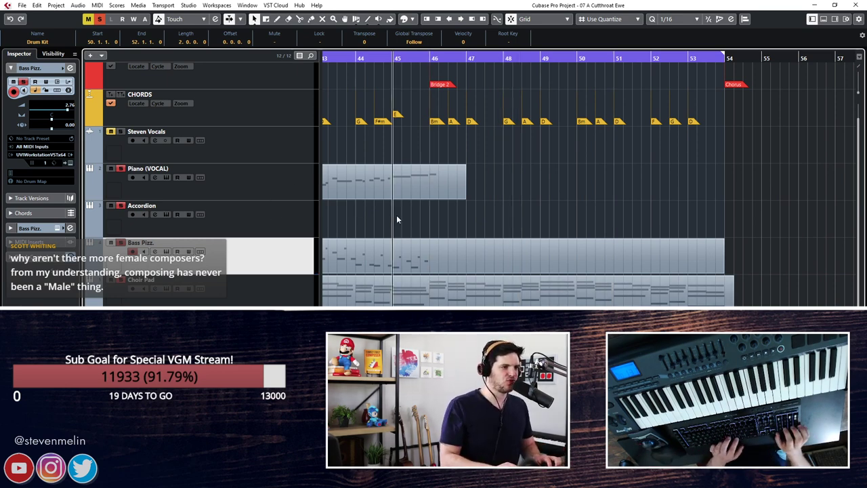
key(space)
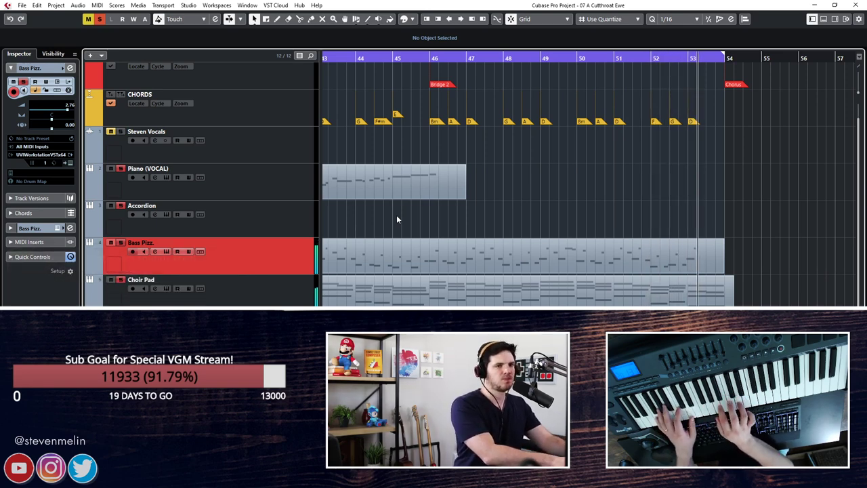
key(space)
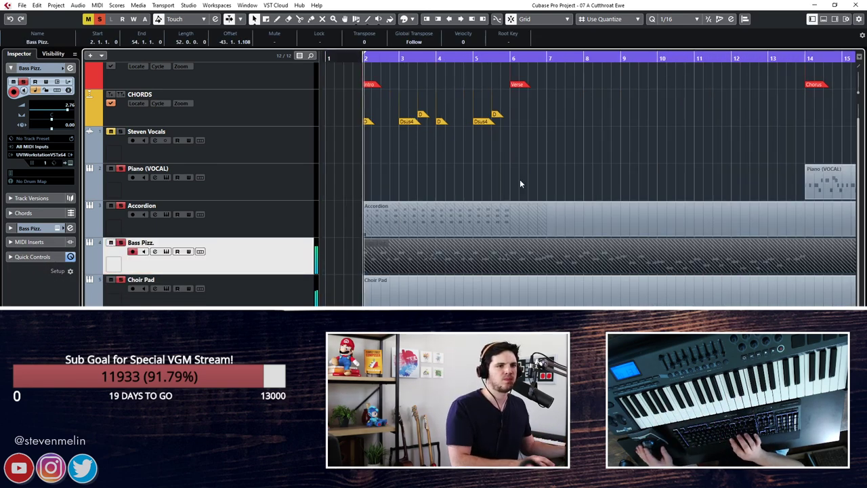
key(space)
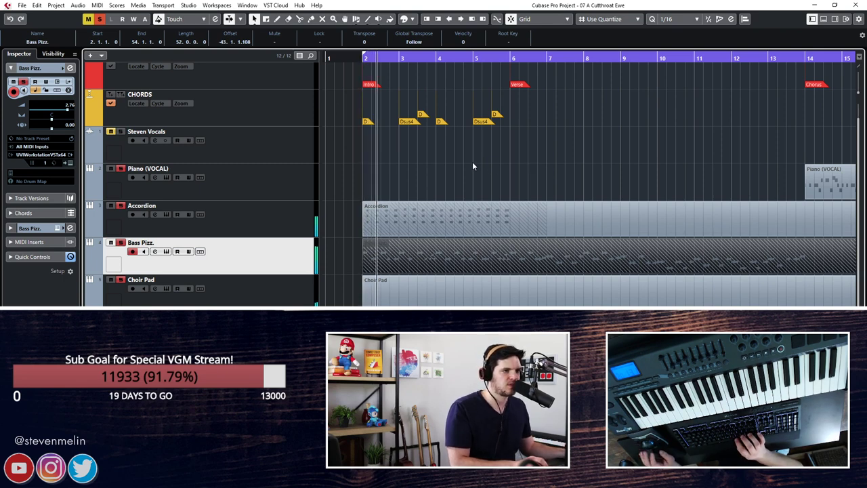
Glue the overlapping Bass Pizz. parts under the Bridge sections together.
scroll(472, 161, right, 4)
scroll(470, 162, right, 20)
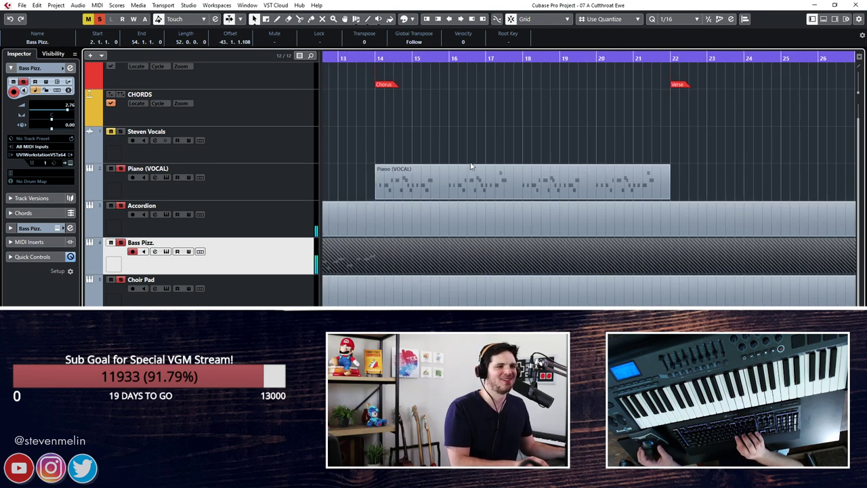
scroll(541, 240, right, 2)
right_click(496, 249)
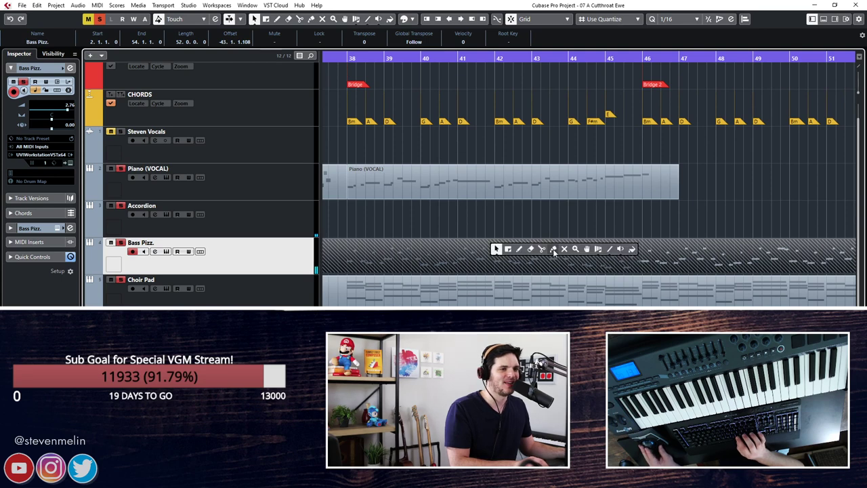
click(554, 249)
scroll(515, 251, left, 6)
click(483, 256)
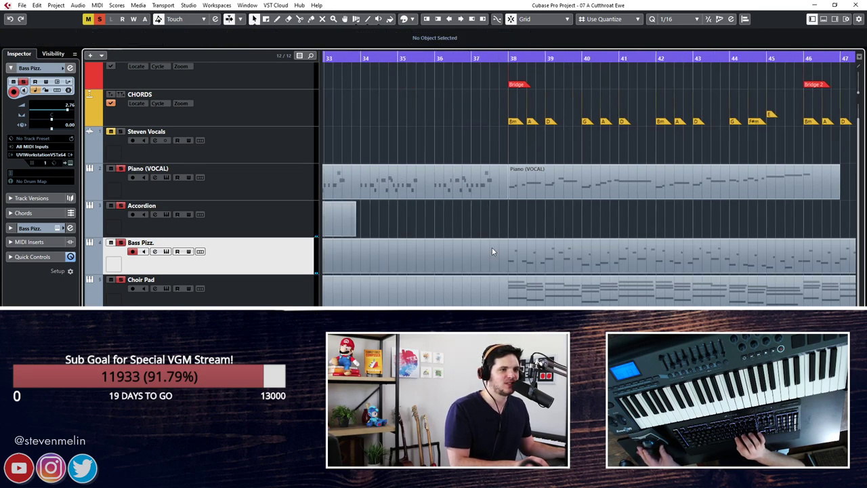
Quantize all notes of the combined Bass Pizz. part to 1/16 in the Key Editor, and close the editor.
double_click(491, 248)
scroll(447, 245, right, 15)
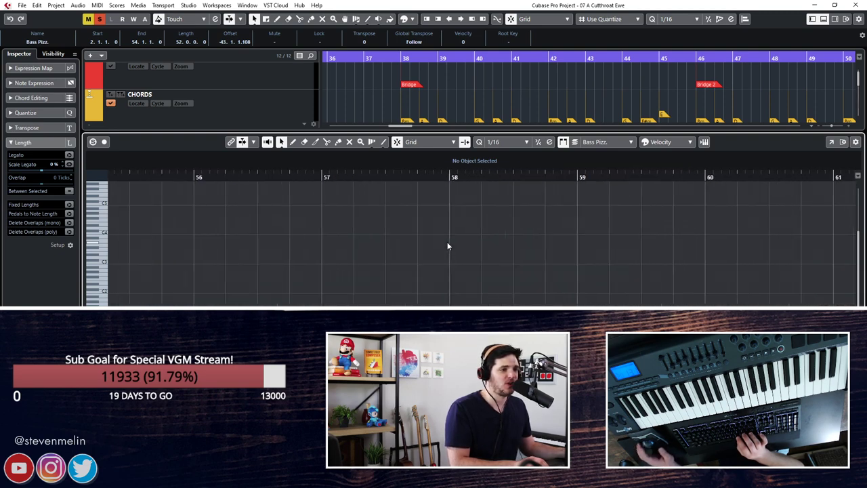
key(Left)
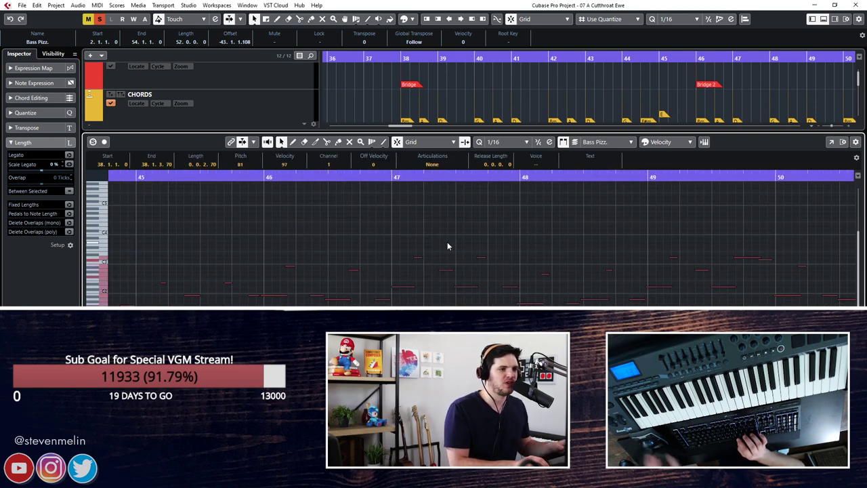
scroll(436, 217, up, 5)
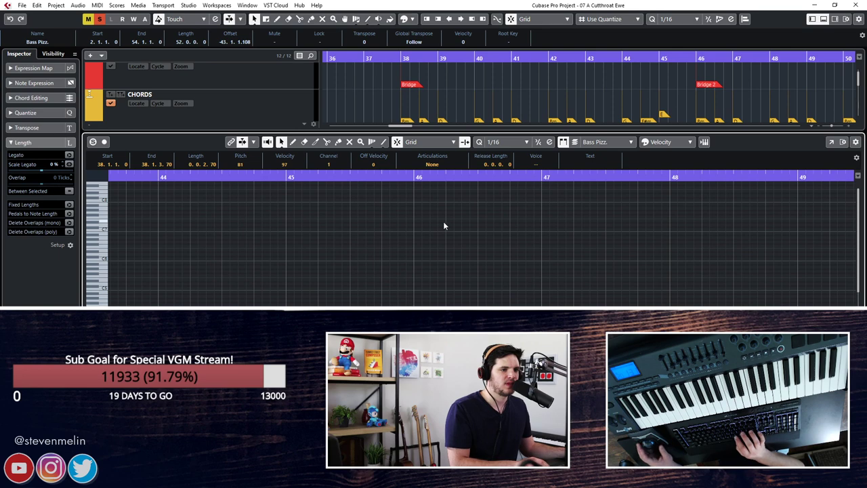
key(ctrl+e)
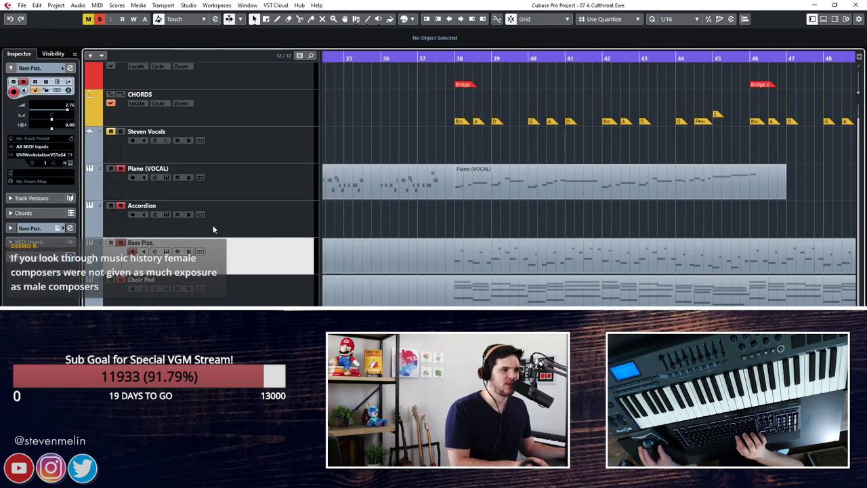
Look at the Balkanish Double Bass instrument of the Bass Pizz. track, and close its window.
key(ctrl+e)
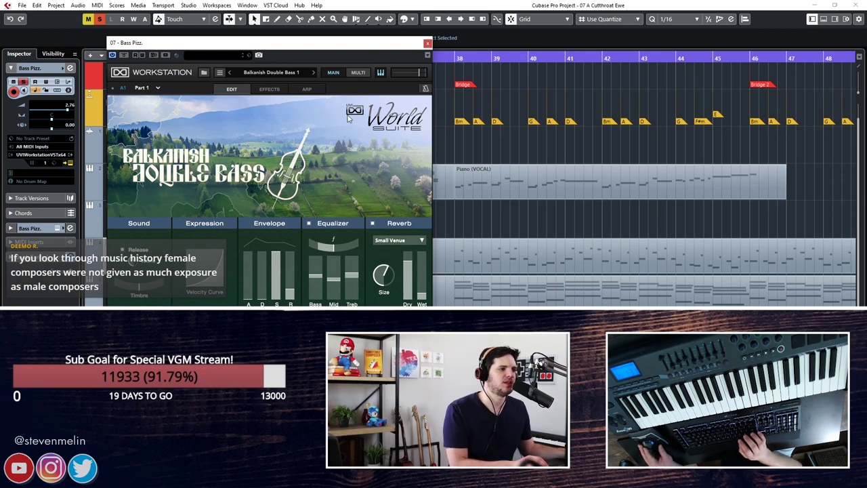
click(428, 42)
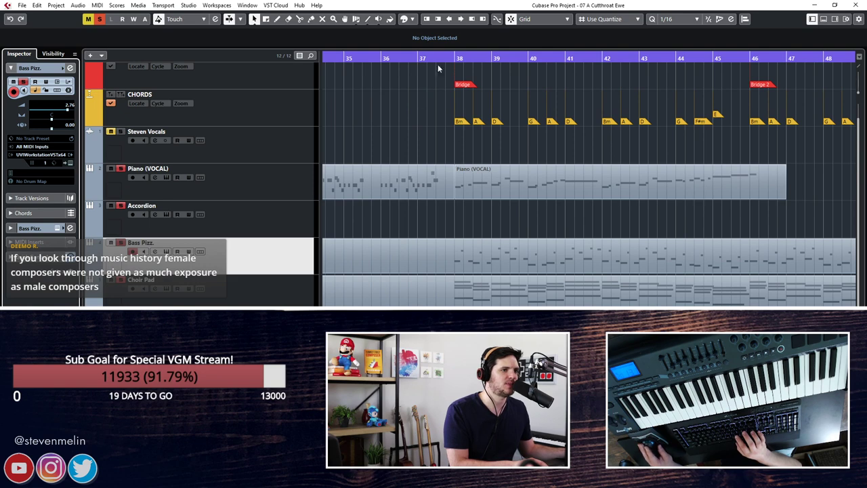
Turn off cycle playback and play from bar 37, following the Bass Pizz. notes in the Key Editor with auto-scroll.
drag(442, 58, 452, 131)
click(426, 59)
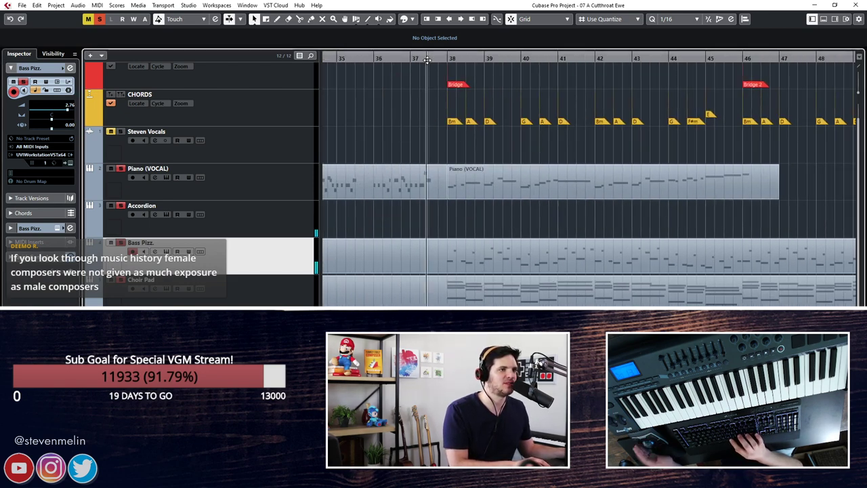
key(space)
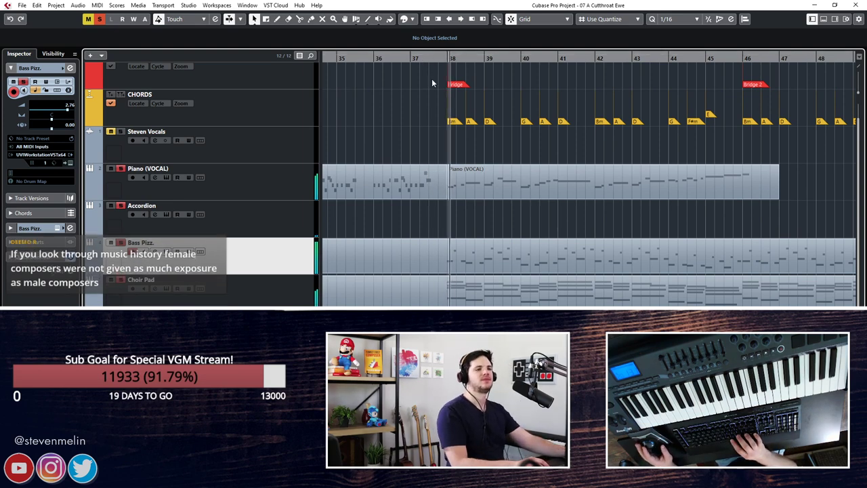
double_click(452, 260)
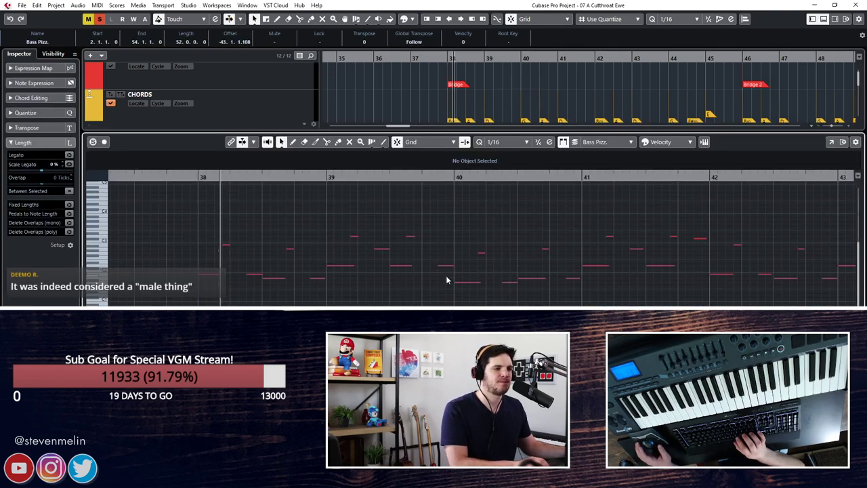
key(h)
key(f)
click(201, 235)
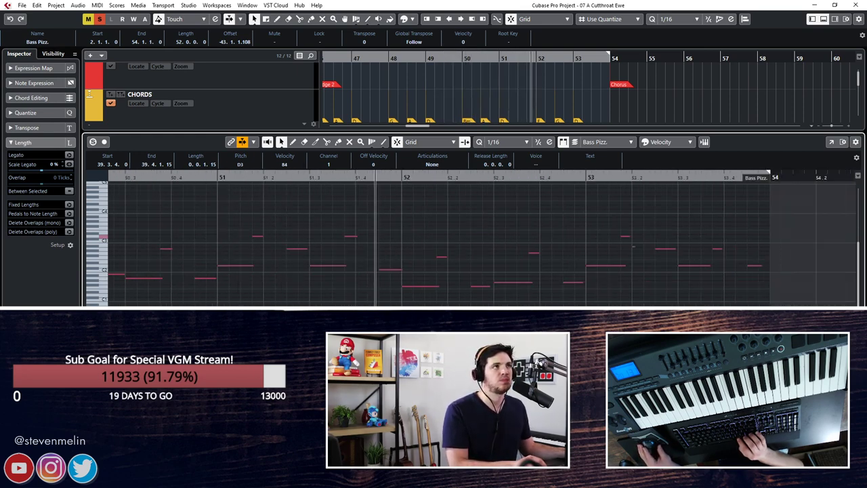
Delete the stray very short A#2 note at 53.2.1 in the Bass Pizz. part, and audition bars 52 to 53.
key(space)
click(391, 269)
key(space)
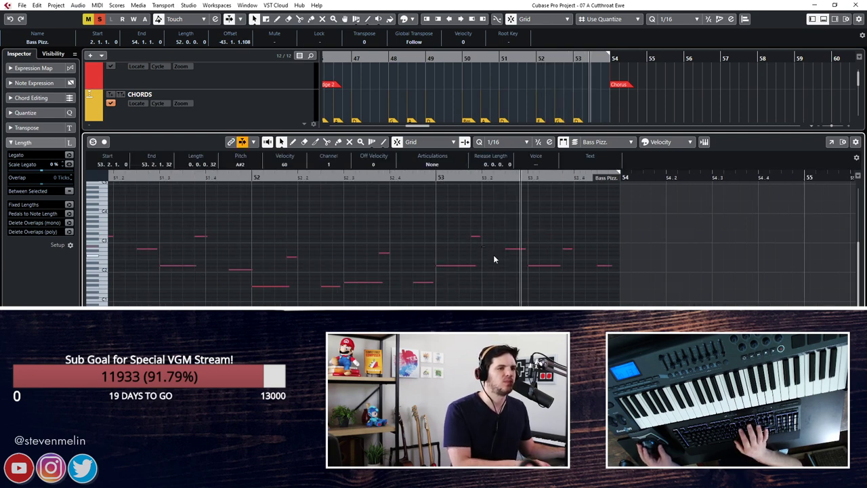
key(space)
key(space)
key(space)
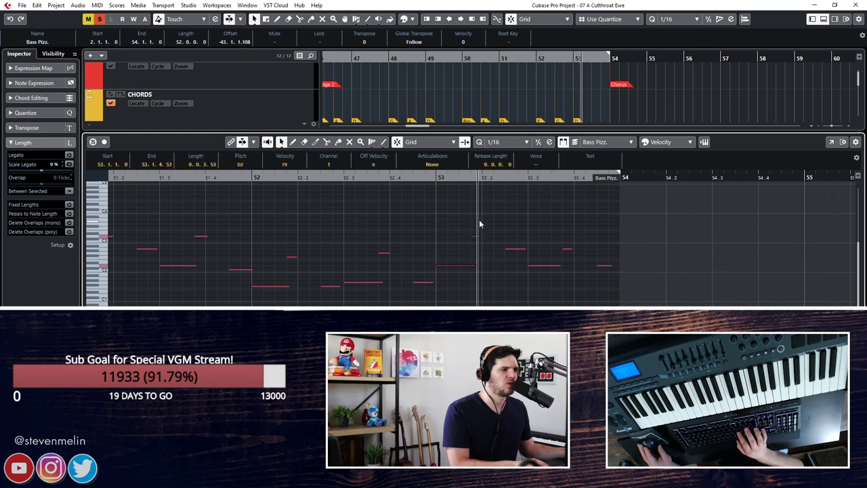
key(space)
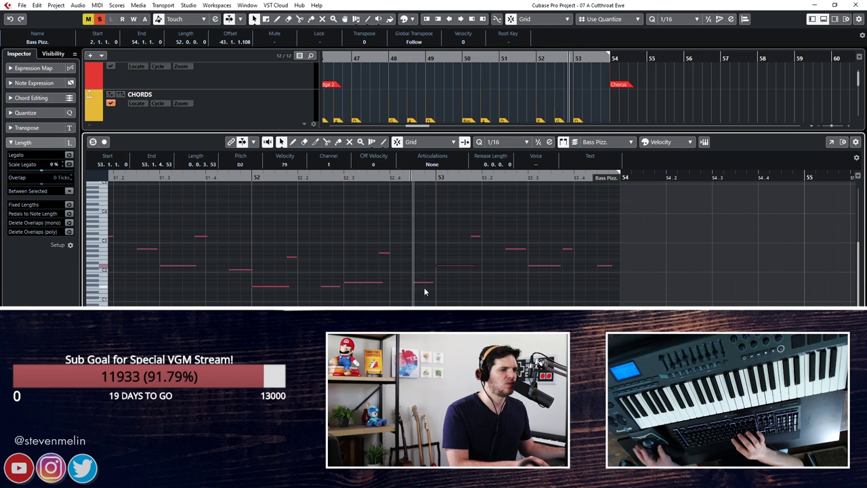
click(468, 251)
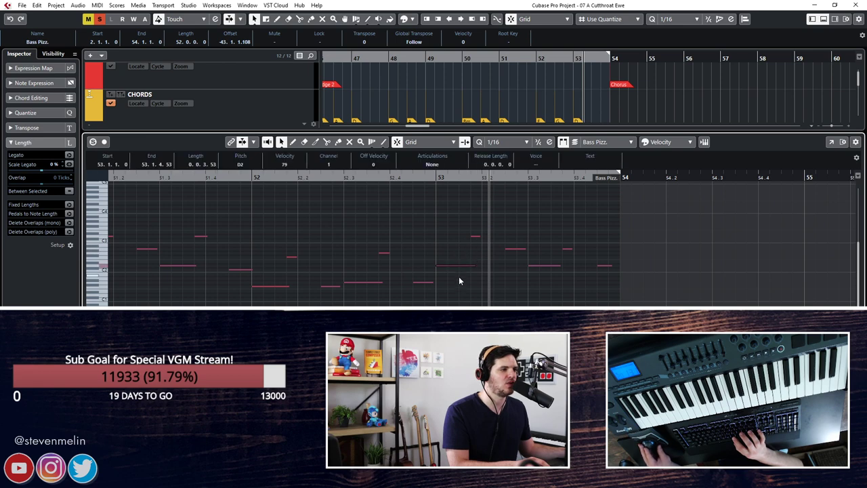
click(475, 236)
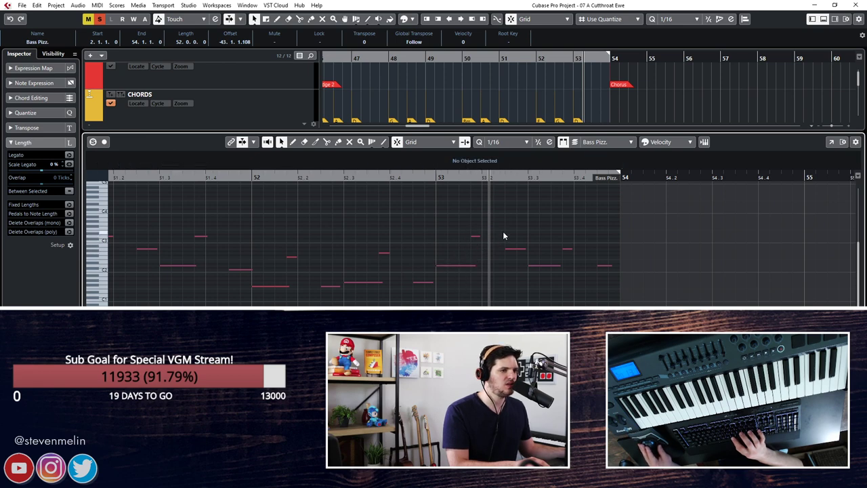
Lower the Bass Pizz. note at 53.2.3 to D2, and replay bar 53.
click(512, 248)
key(Down)
key(Down)
key(Down)
key(Down)
key(Down)
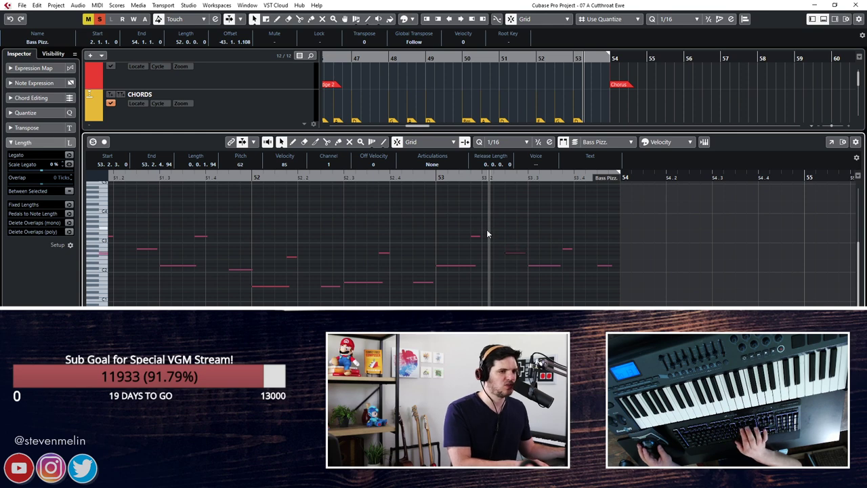
key(space)
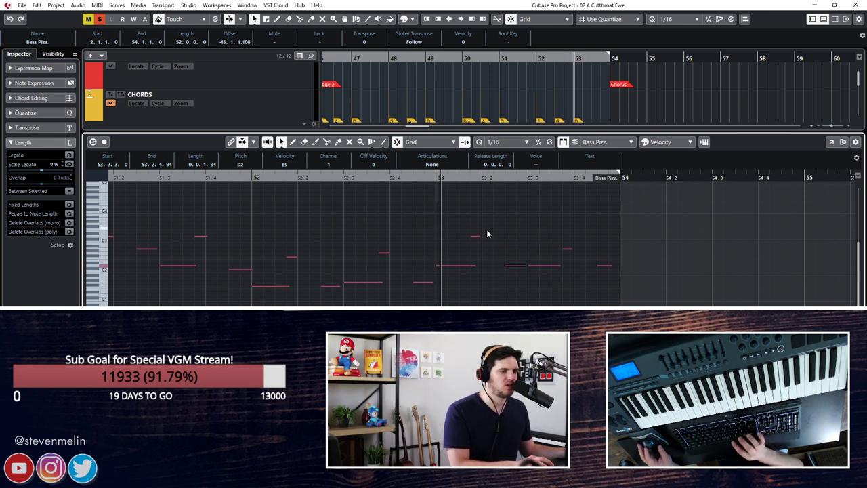
Raise the Bass Pizz. note at 53.3.4 to D3, replay the end of the line, and close the editor.
click(568, 247)
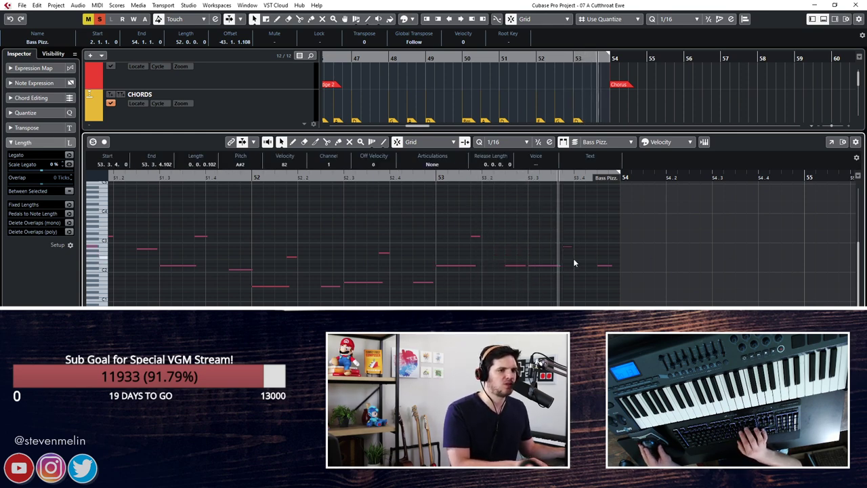
drag(588, 235, 622, 271)
key(space)
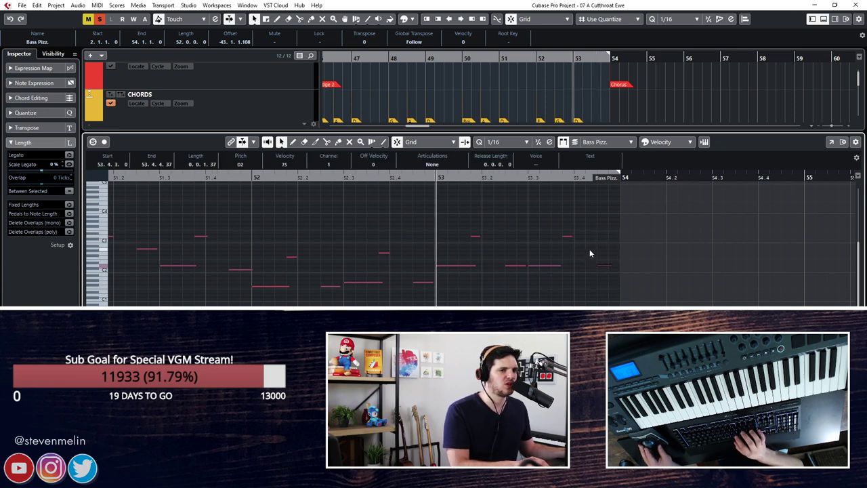
key(ctrl+e)
Move the left locator to the Chorus at bar 14 and turn cycle playback back on.
scroll(541, 183, left, 5)
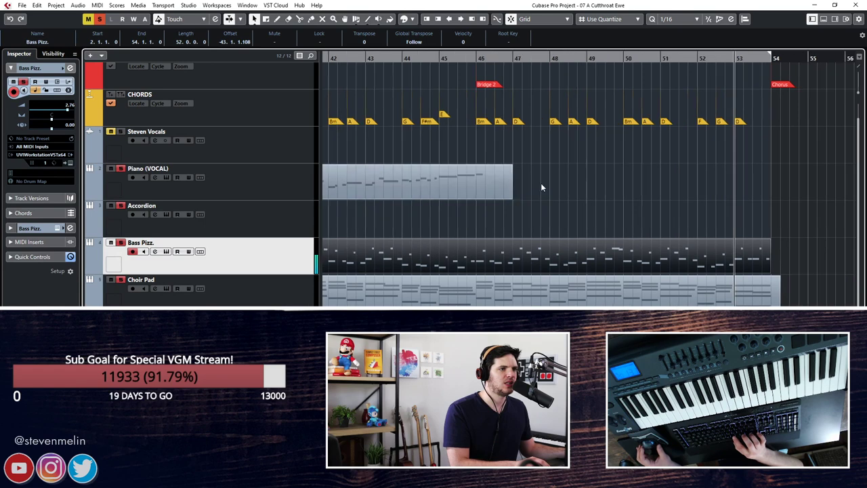
scroll(540, 183, left, 2)
scroll(540, 183, left, 10)
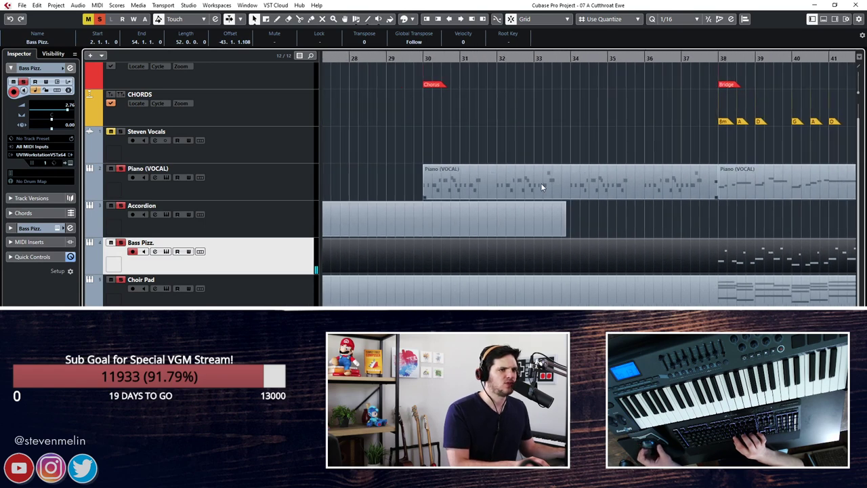
scroll(540, 183, left, 20)
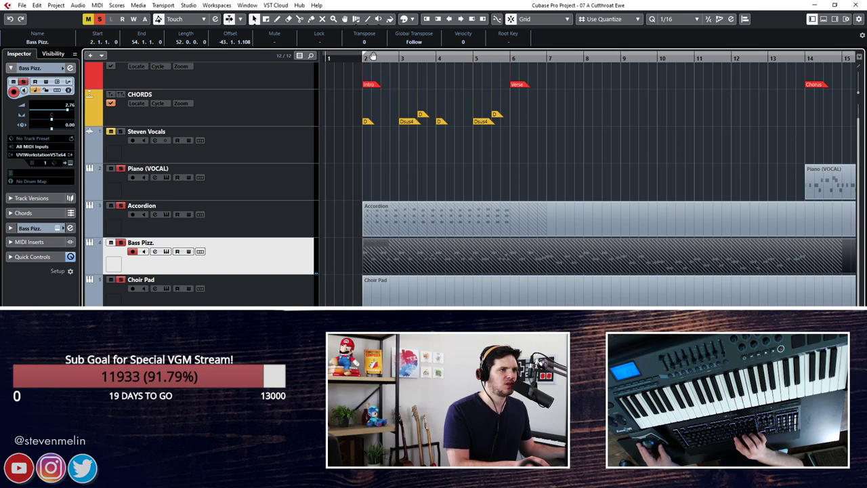
drag(364, 54, 364, 55)
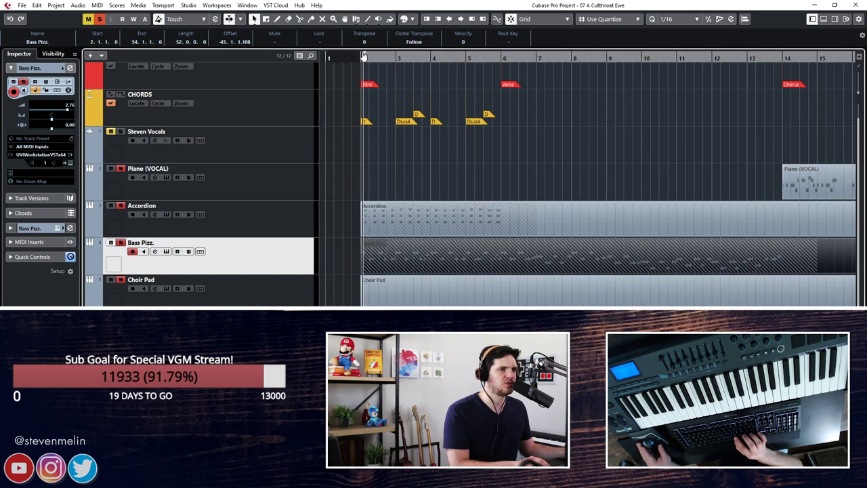
scroll(764, 102, right, 1)
scroll(777, 100, right, 20)
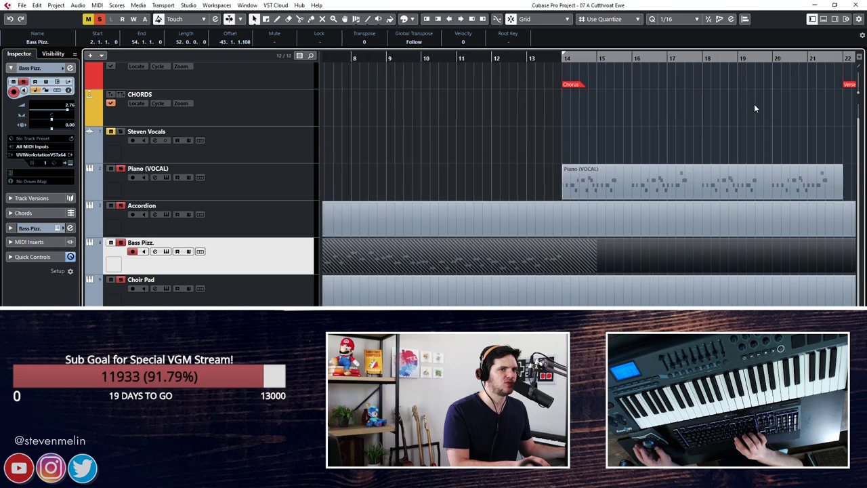
scroll(694, 82, right, 3)
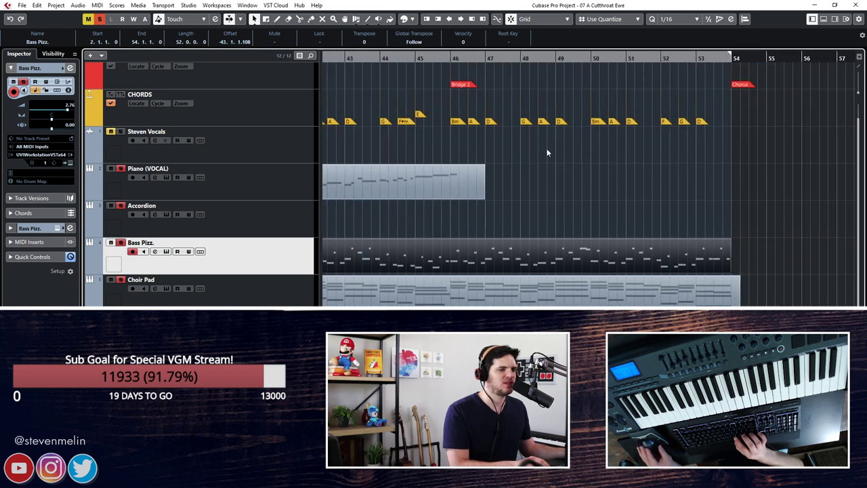
click(614, 56)
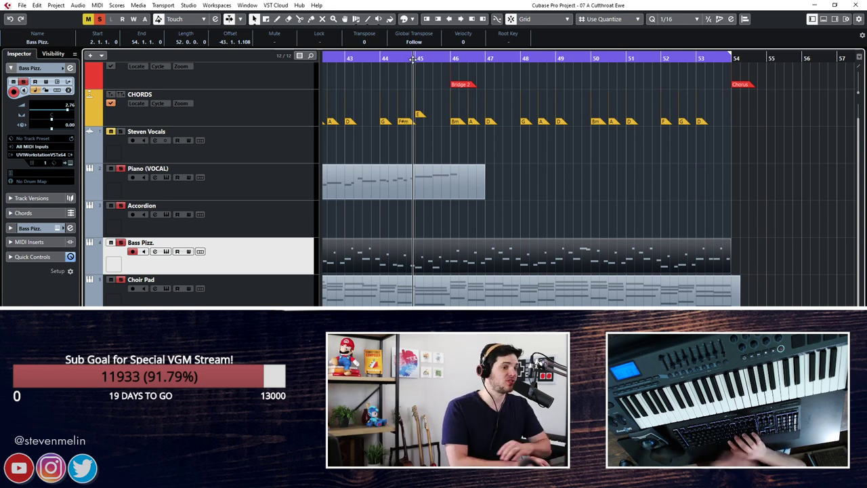
Play back the song from the Chorus at bar 30 into the Bridge, and audition the Chorus at bar 14.
scroll(402, 138, left, 20)
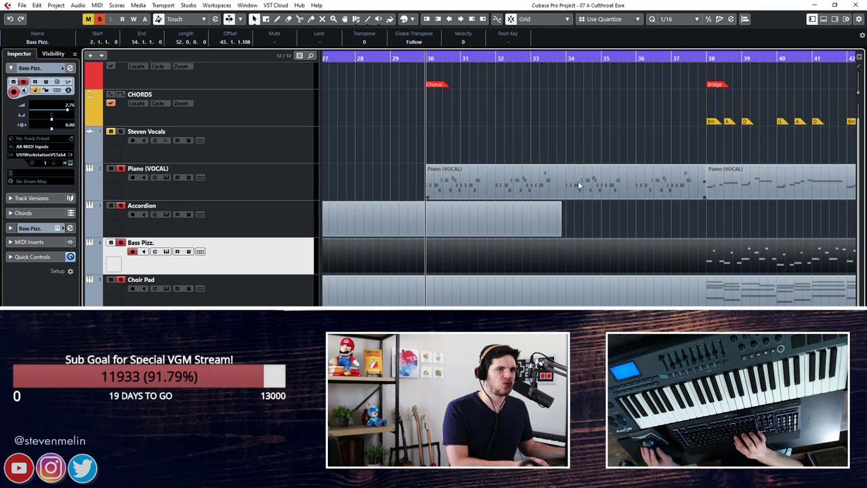
key(space)
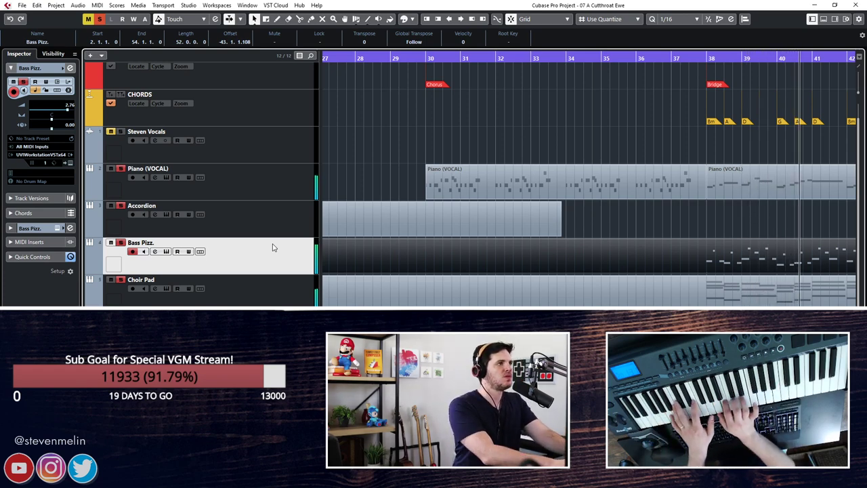
key(KP_Subtract)
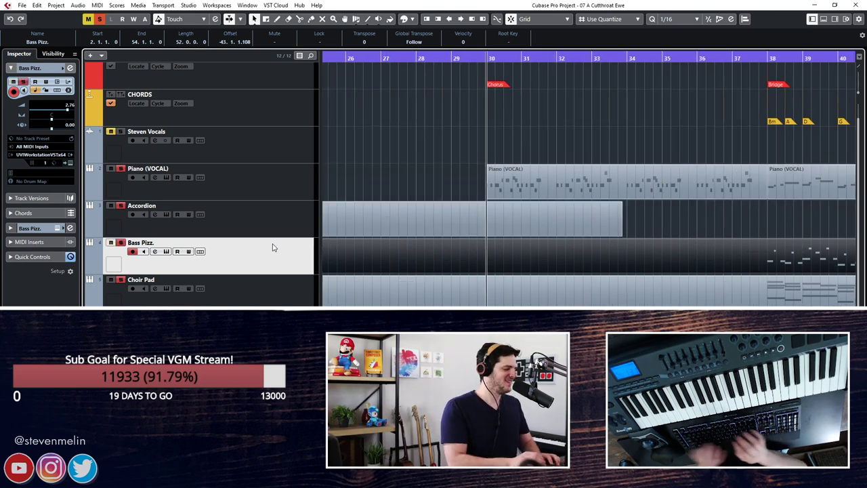
key(space)
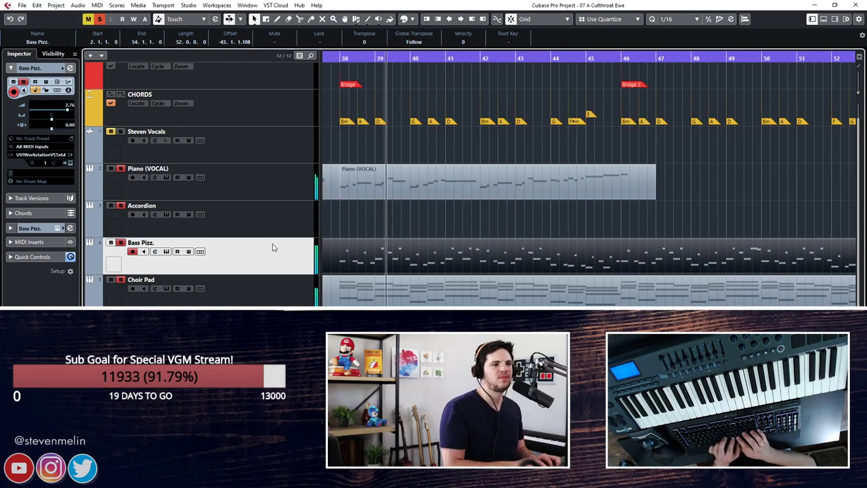
key(space)
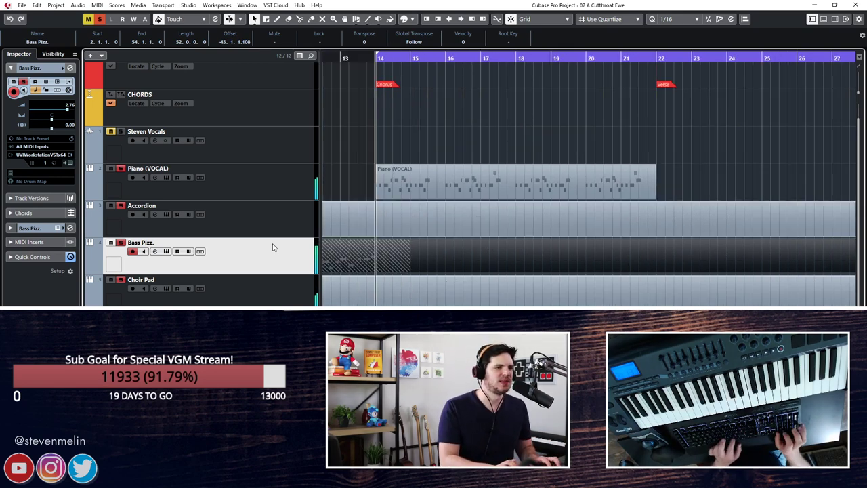
Return to the song's opening and check the Intro and Verse parts leading up to bar 14.
key(Home)
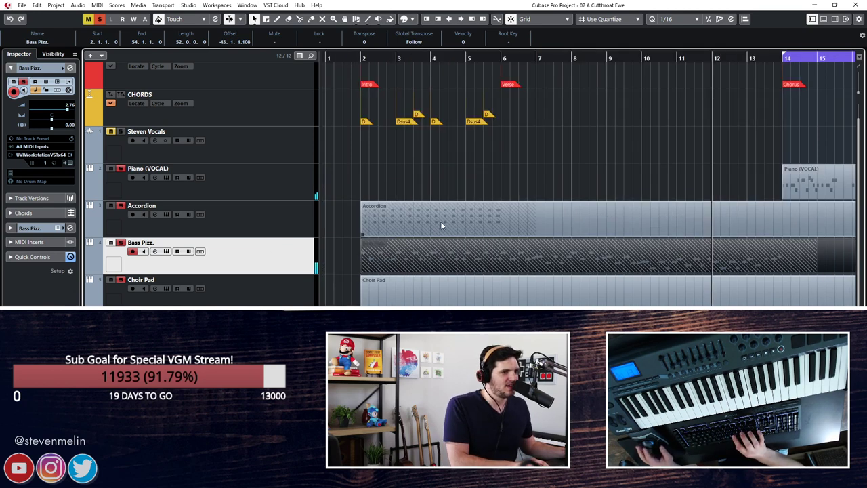
key(space)
scroll(474, 218, right, 2)
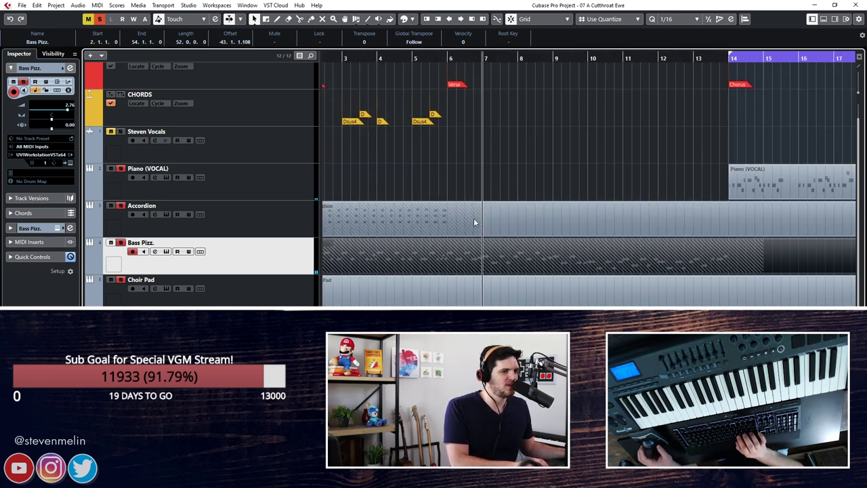
scroll(472, 159, right, 3)
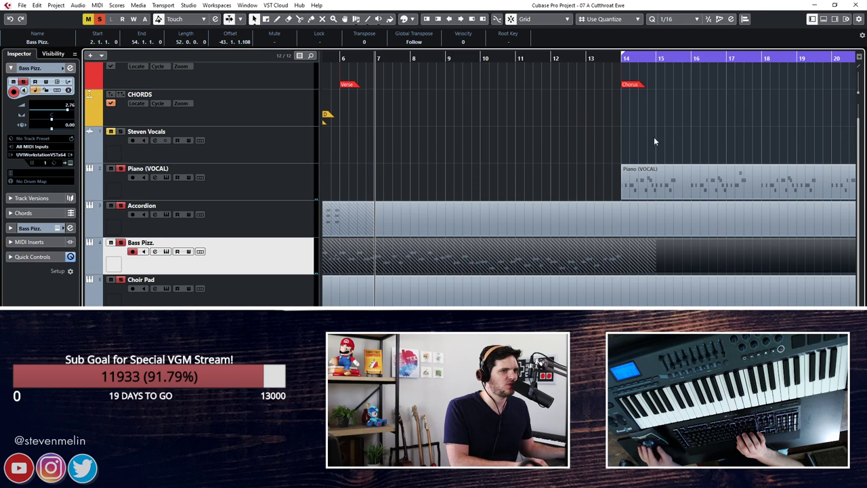
Add a chord marker named D at the start of the Chorus, bar 14, on the CHORDS track.
scroll(566, 164, right, 10)
scroll(514, 149, left, 10)
click(410, 58)
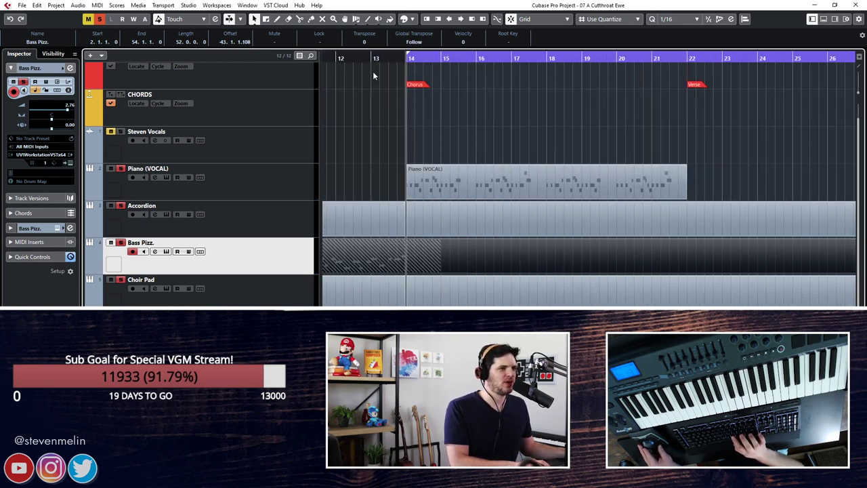
click(275, 111)
key(ctrl+m)
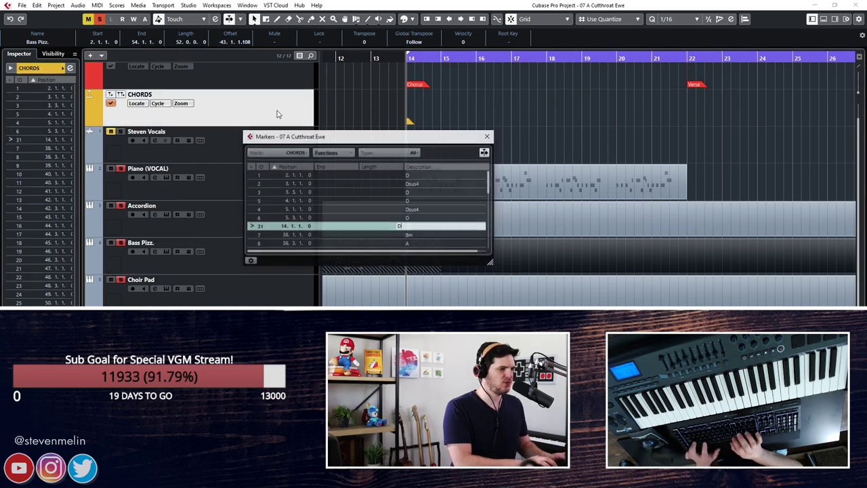
click(487, 136)
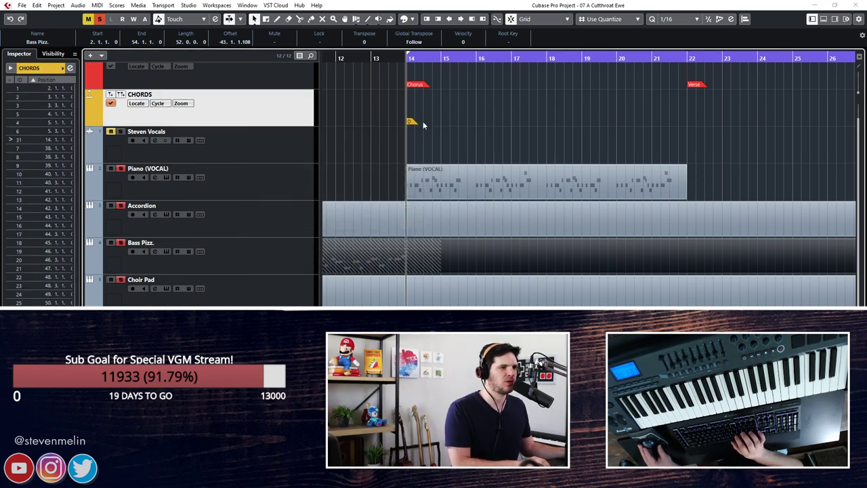
click(392, 126)
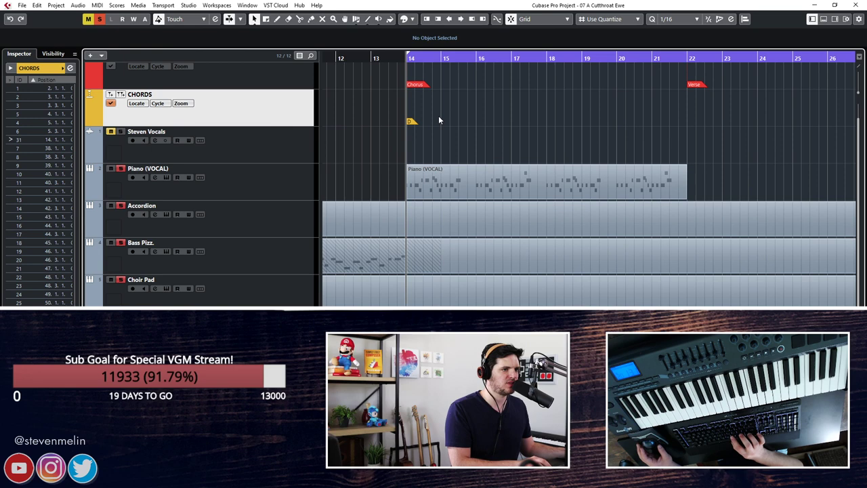
Add a chord marker named G at the start of the Verse, bar 6, on the CHORDS track.
scroll(438, 120, left, 10)
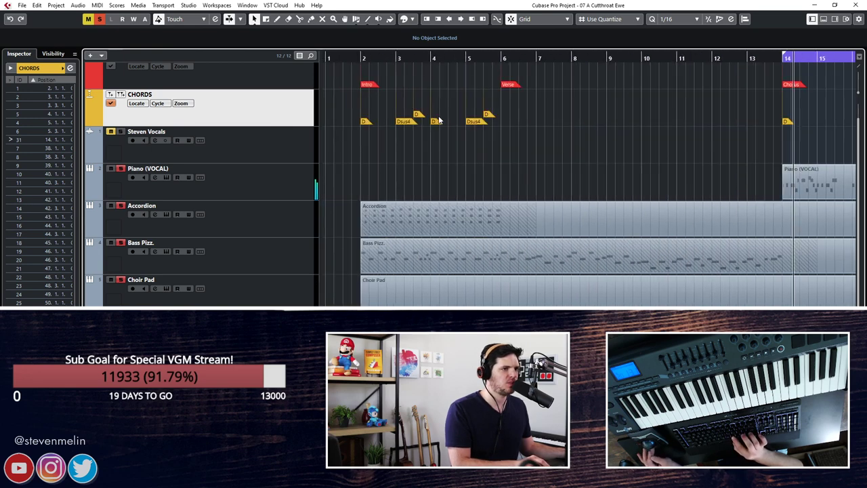
scroll(439, 120, right, 2)
key(KP_Subtract)
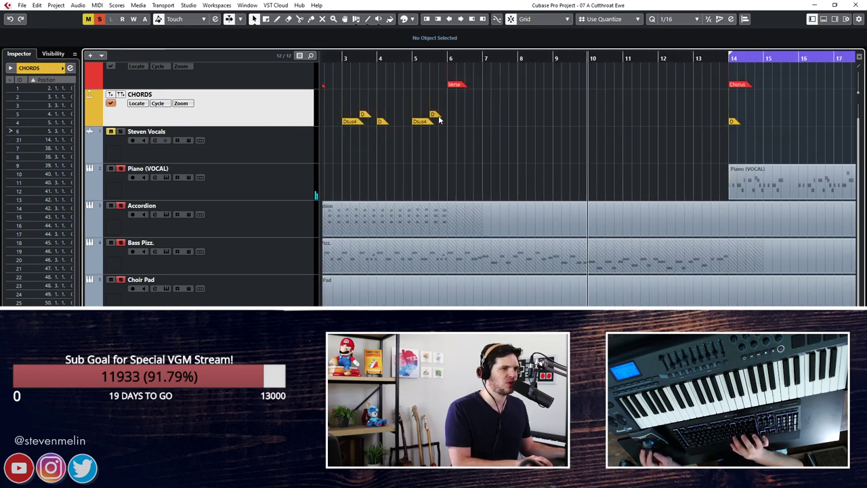
key(KP_Subtract)
key(Insert)
key(ctrl+m)
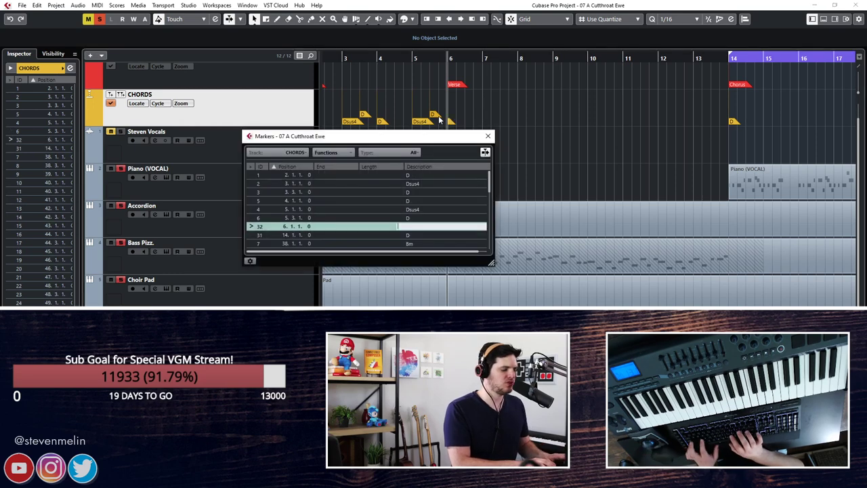
click(488, 135)
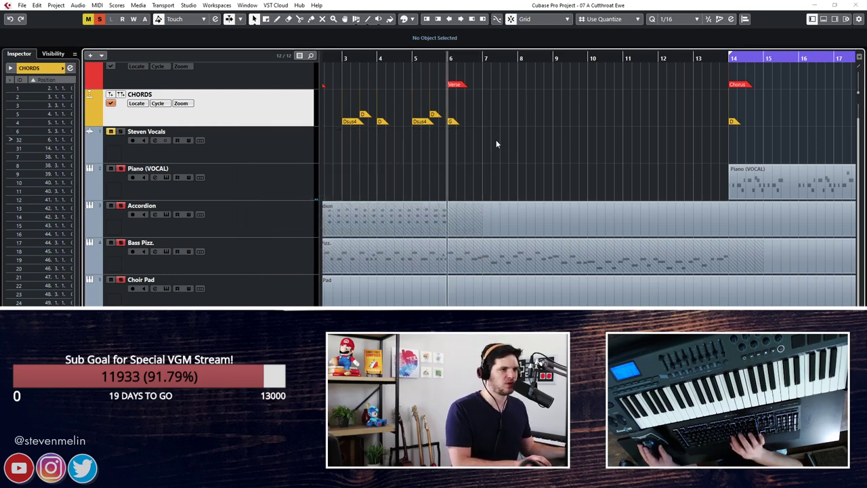
Play back from the Intro at bar 2 into the Verse, and select the Bass Pizz. track.
key(KP_Subtract)
key(KP_Subtract)
key(KP_Subtract)
key(KP_Subtract)
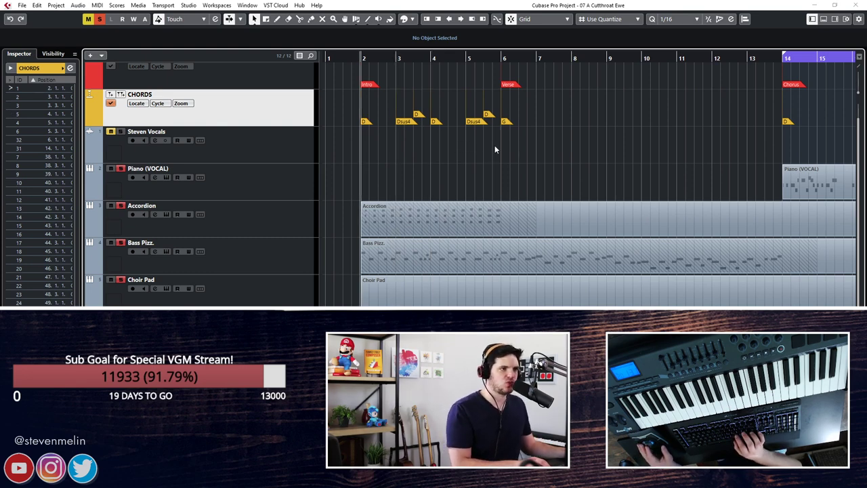
key(space)
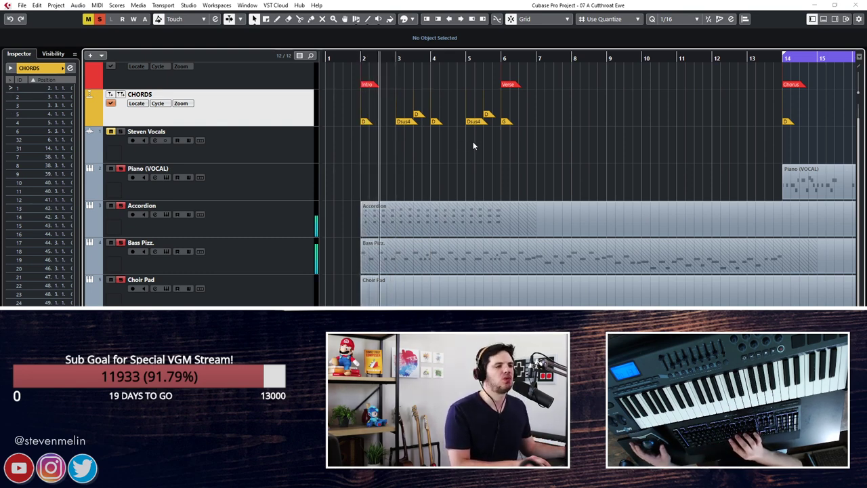
scroll(431, 145, right, 2)
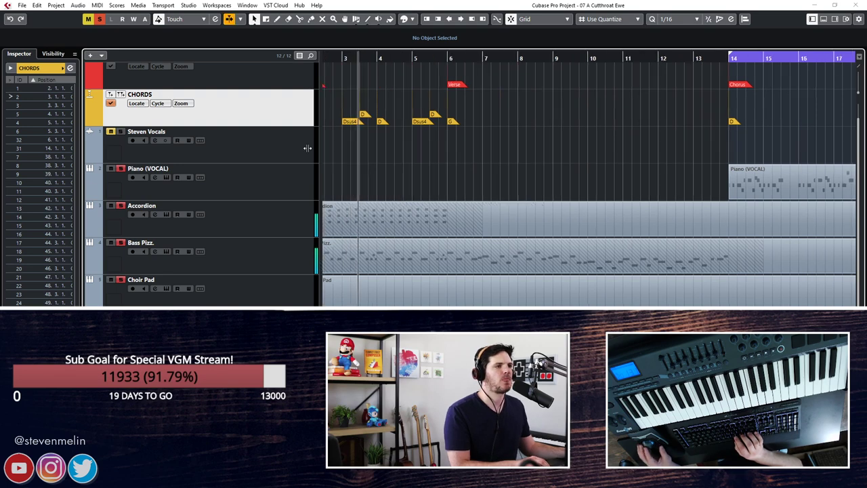
click(276, 249)
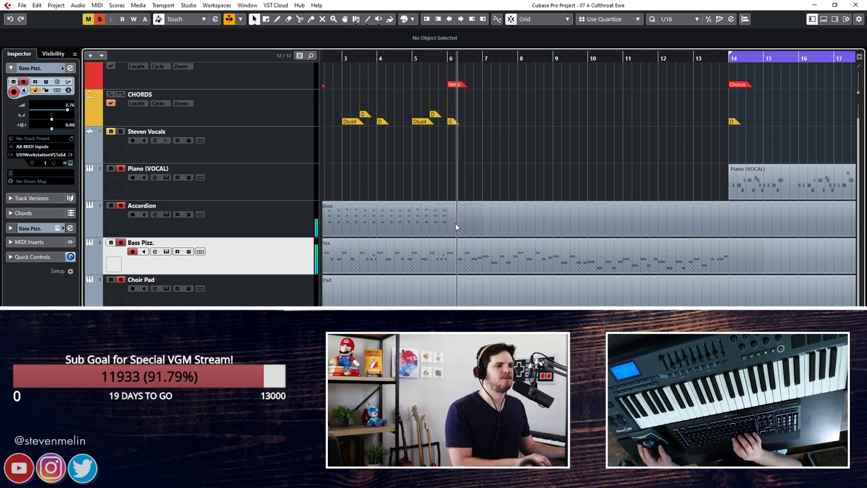
Split the Bass Pizz. part at bar 6 and just before bar 15, and delete the verse section between the cuts.
click(455, 251)
double_click(436, 249)
key(Return)
alt+click(446, 264)
scroll(516, 264, right, 2)
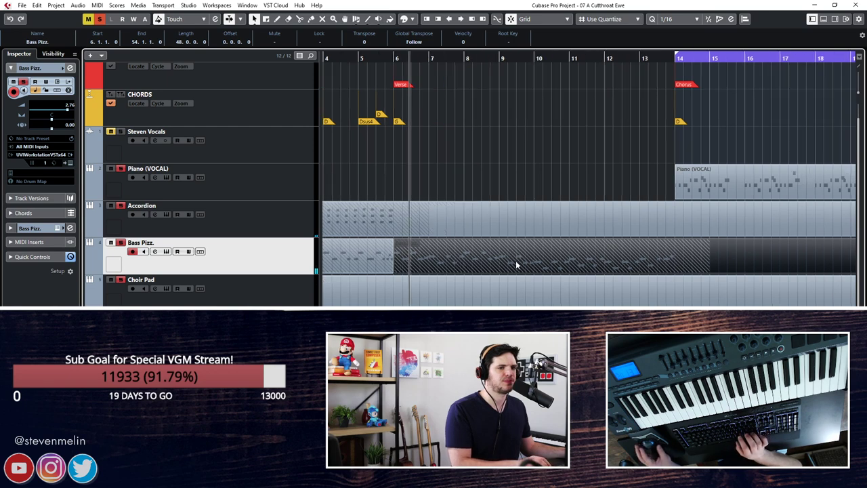
alt+click(706, 259)
click(444, 250)
key(Delete)
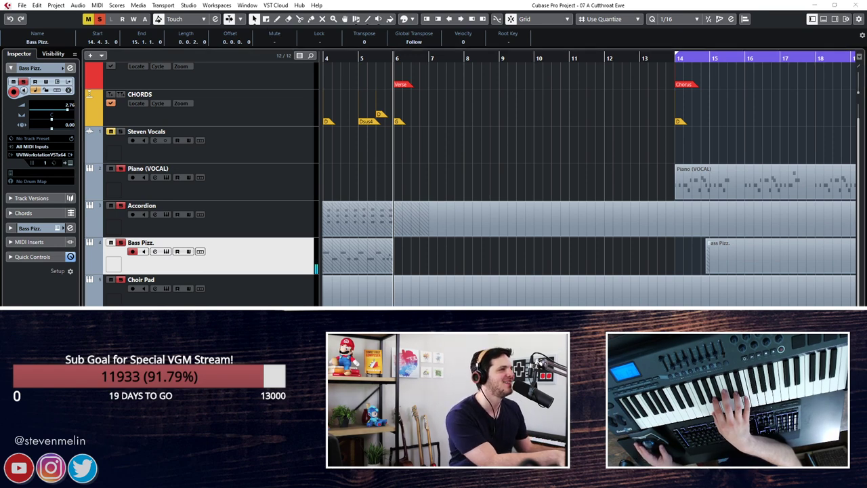
Play back the verse to rehearse the missing bass line.
click(464, 242)
key(space)
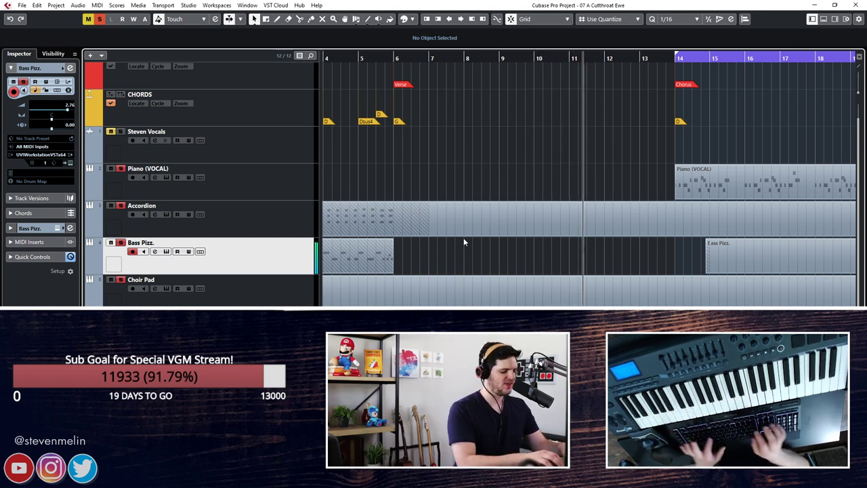
key(space)
key(space)
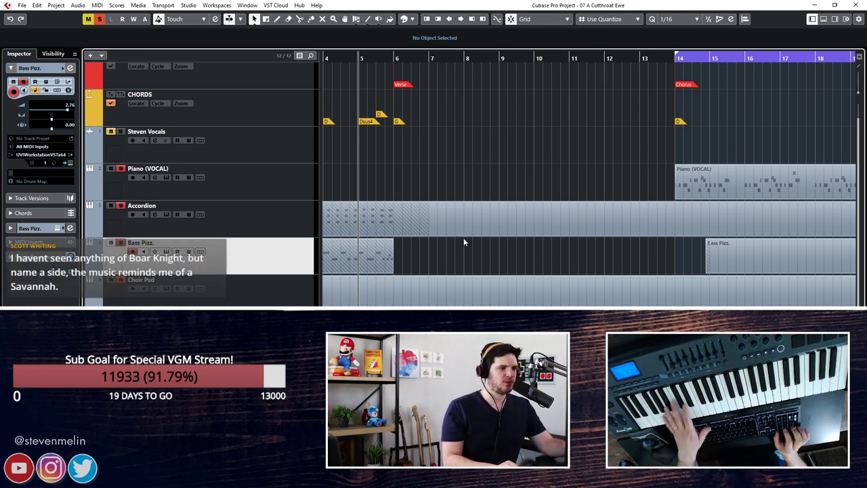
Try recording a new Bass Pizz. take from bar 5 through the verse, and undo the take.
key(KP_Multiply)
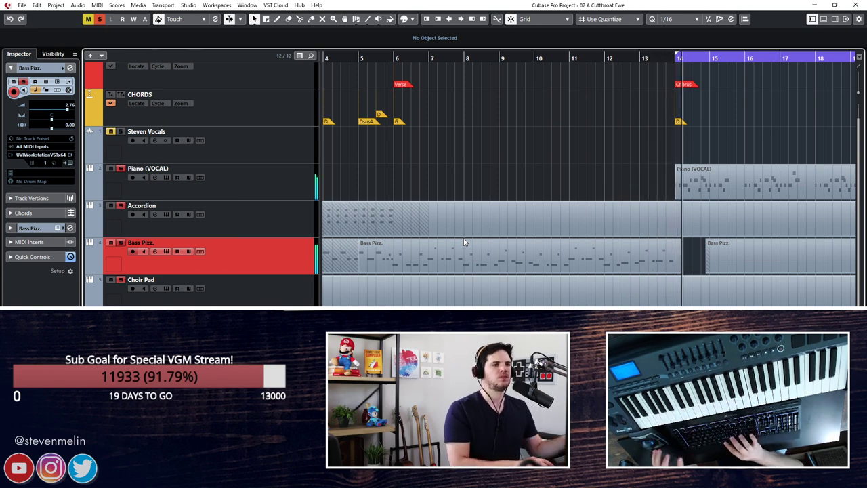
key(space)
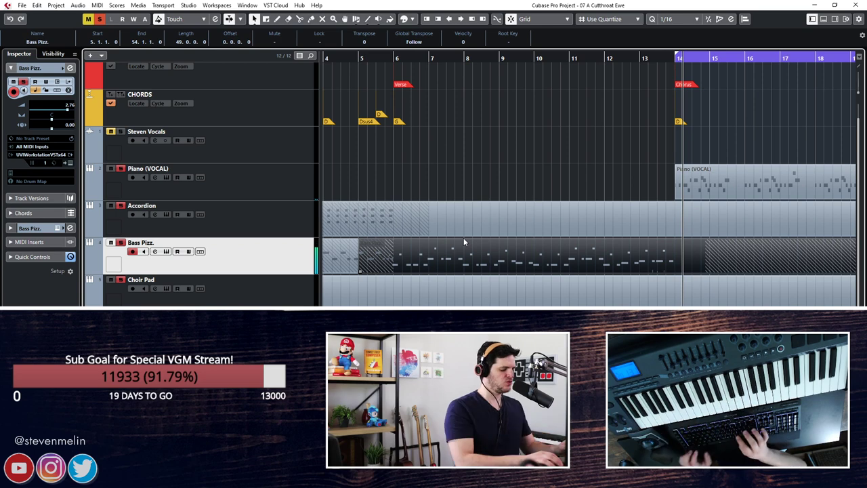
key(ctrl+z)
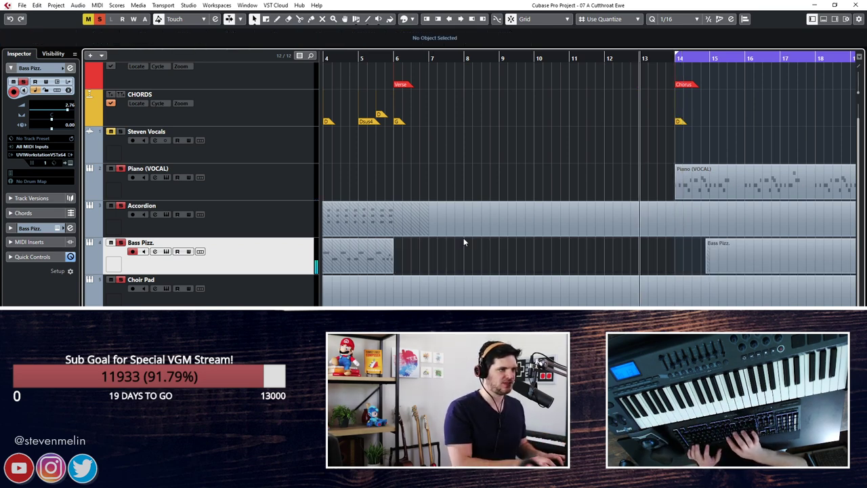
Add a marker described A at bar 13 on the CHORDS marker track.
click(256, 103)
key(Insert)
key(ctrl+m)
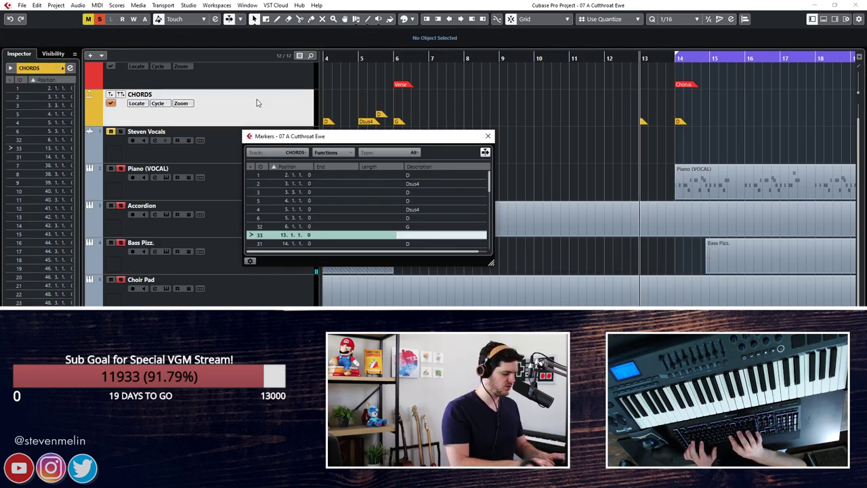
key(ctrl+m)
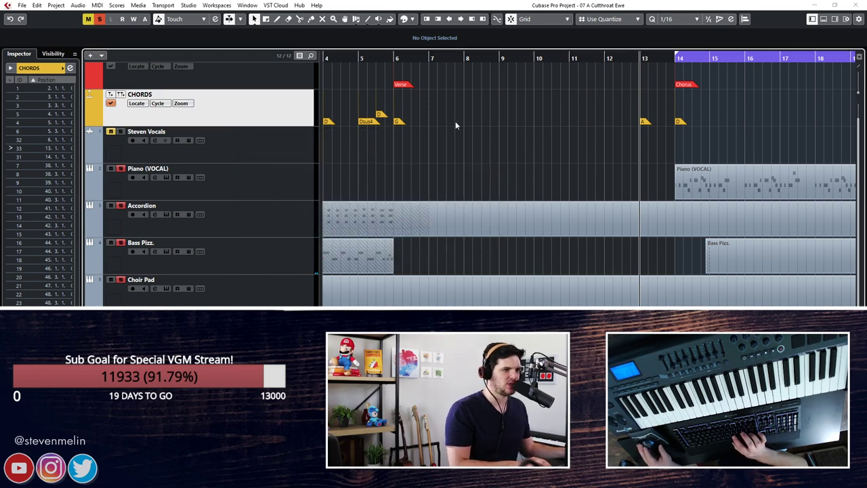
Add a chord marker described D at bar 7 on the CHORDS track.
key(KP_Subtract)
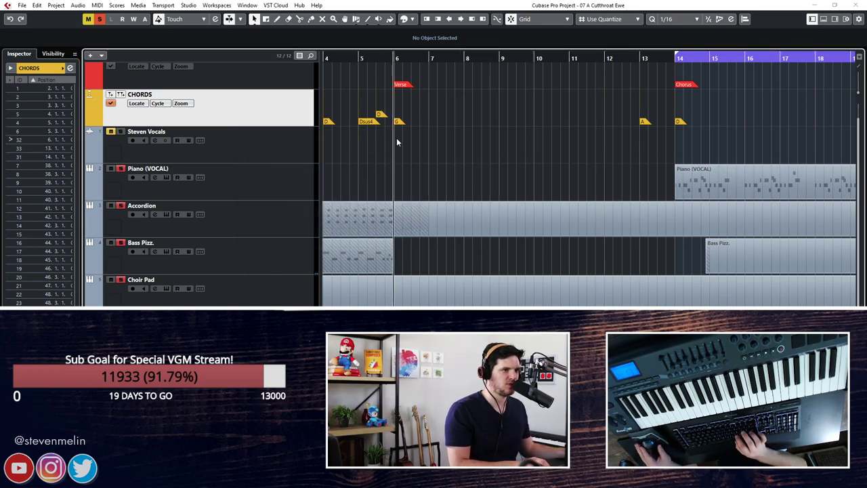
key(KP_Add)
key(Insert)
key(ctrl+m)
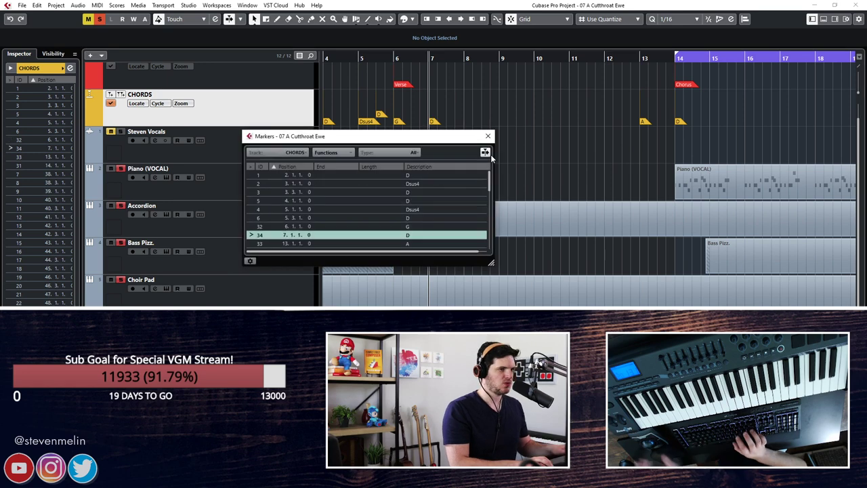
click(486, 137)
Add a chord marker described G at bar 8 on the CHORDS track.
key(KP_Add)
key(ctrl+m)
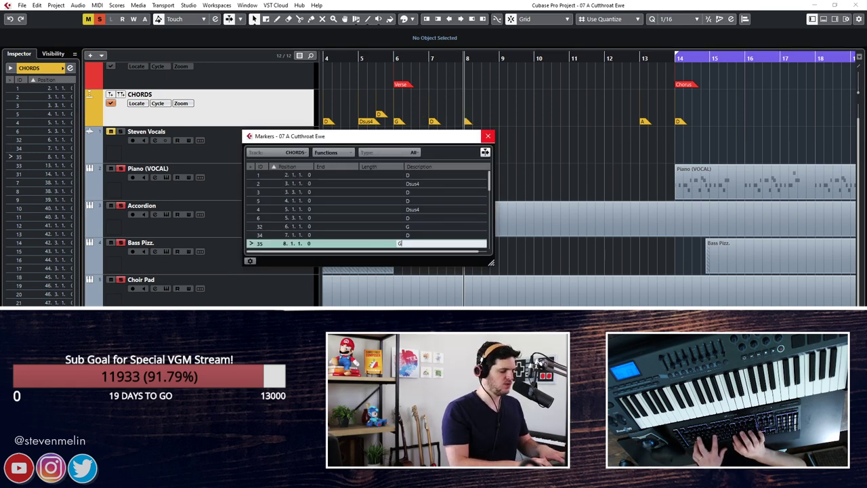
key(Insert)
click(486, 138)
Add a chord marker described Bm at bar 9 on the CHORDS track.
key(KP_Add)
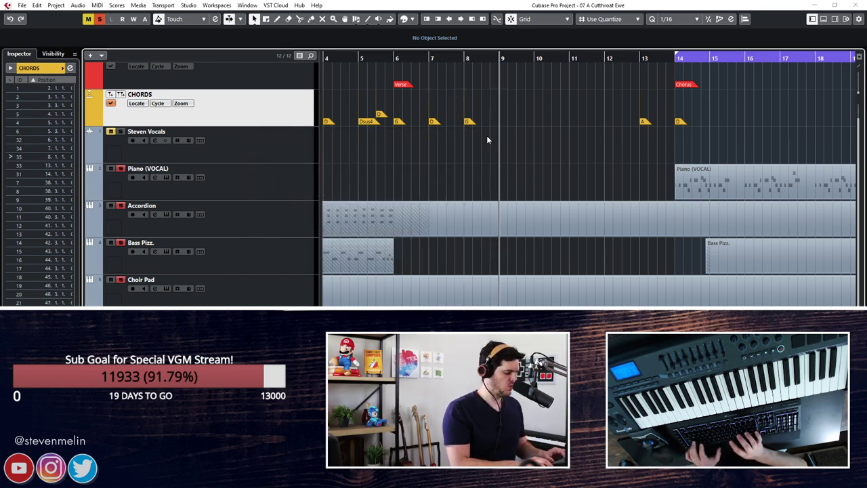
key(ctrl+m)
key(Insert)
text(Bm)
key(Return)
click(487, 136)
Add a chord marker described G at bar 10 on the CHORDS track.
key(KP_Add)
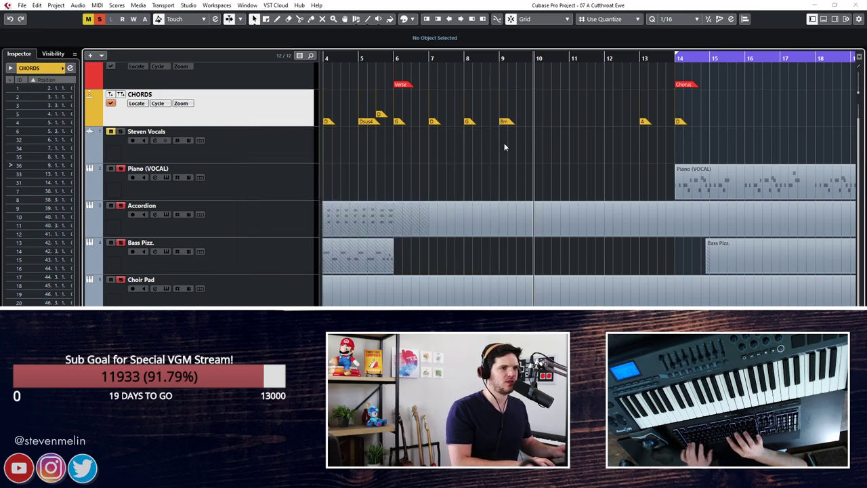
key(ctrl+m)
key(Insert)
text(G)
key(Return)
click(487, 136)
Add a chord marker described D at bar 11 on the CHORDS track.
key(KP_Add)
key(ctrl+m)
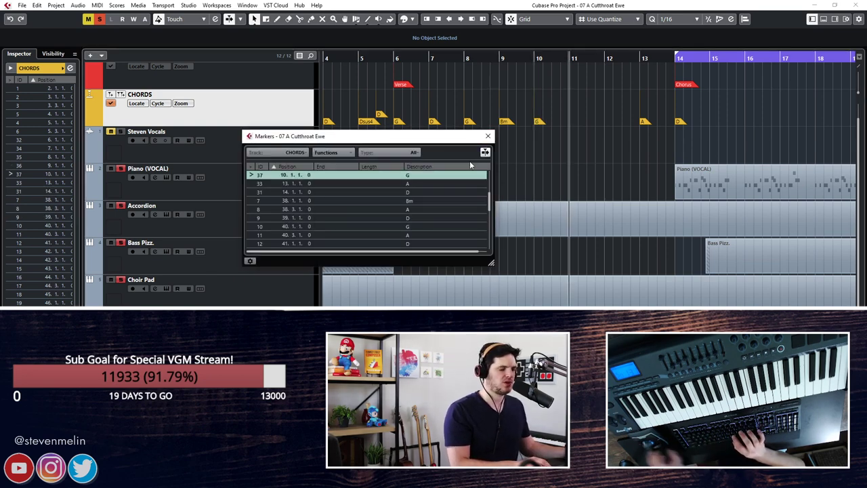
key(Insert)
text(D)
key(Return)
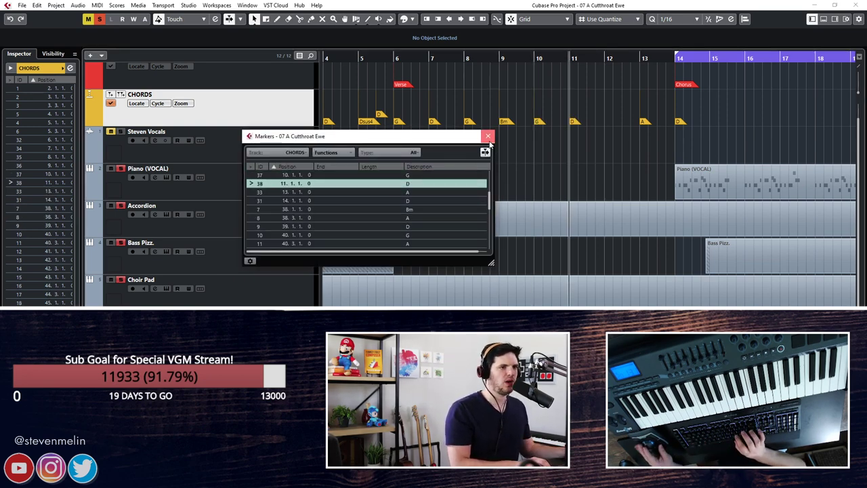
click(488, 137)
Add a chord marker described G at bar 12 on the CHORDS track.
key(KP_Add)
key(ctrl+m)
key(Insert)
text(G)
key(Return)
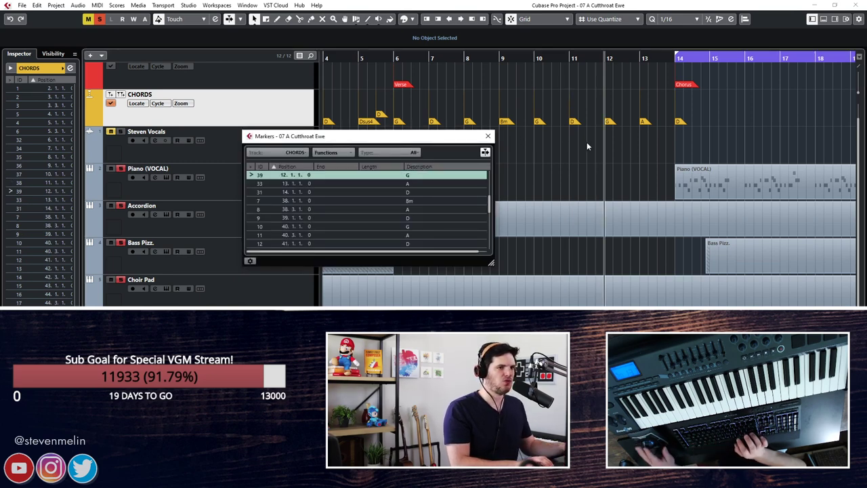
click(489, 137)
Review the chord markers from the start of the verse to the start of the chorus.
key(KP_Add)
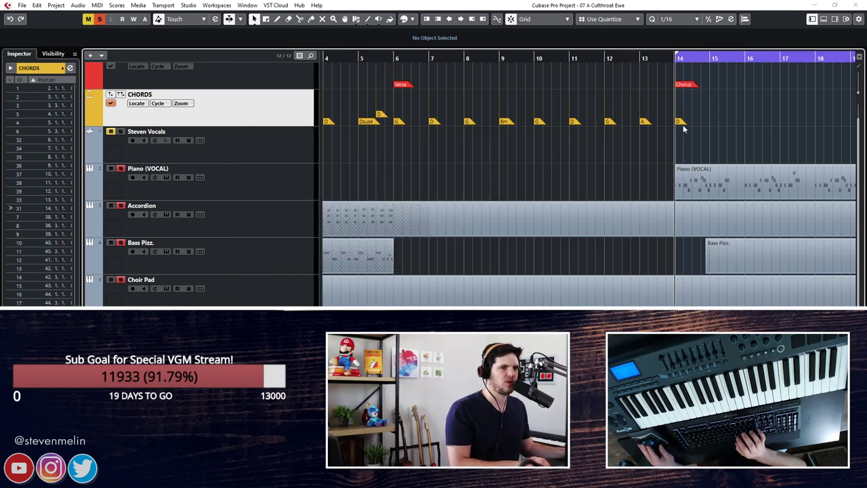
scroll(684, 133, right, 3)
scroll(691, 165, left, 4)
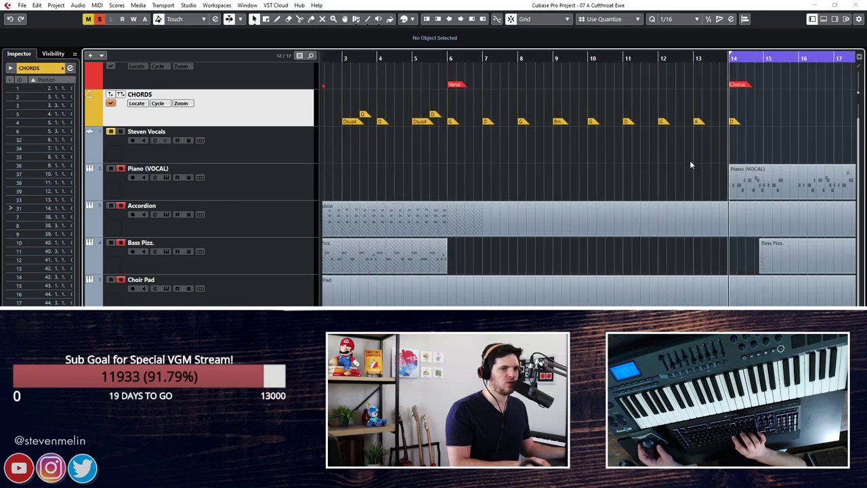
scroll(691, 164, right, 6)
scroll(691, 165, right, 3)
scroll(409, 80, left, 6)
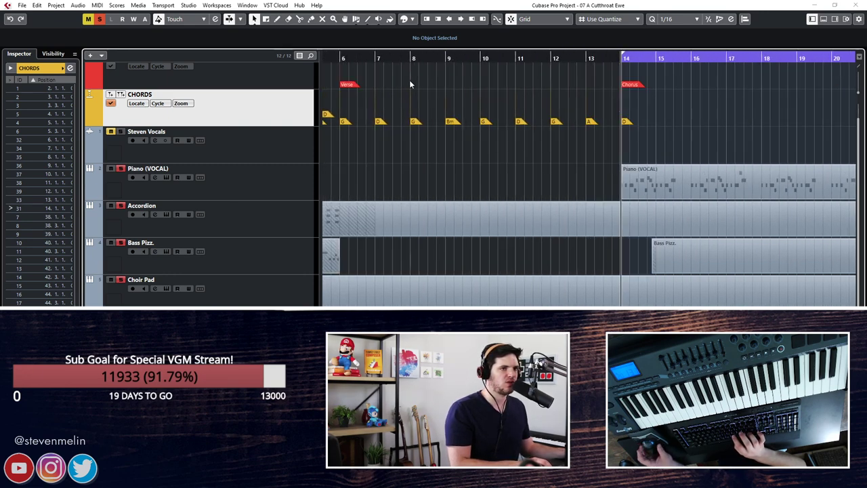
key(KP_Subtract)
key(KP_Subtract)
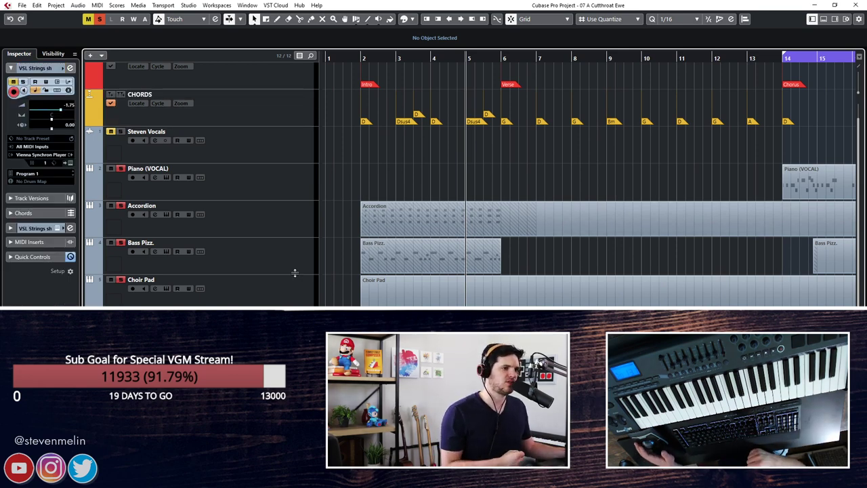
key(KP_Add)
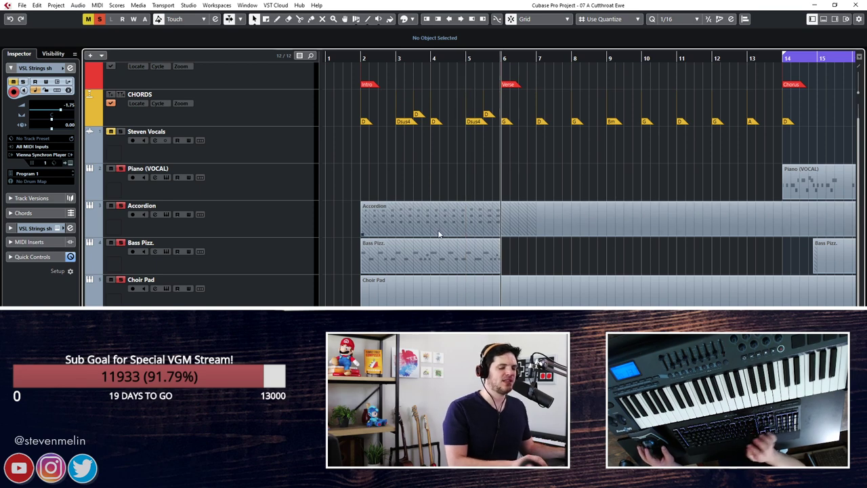
scroll(456, 236, right, 2)
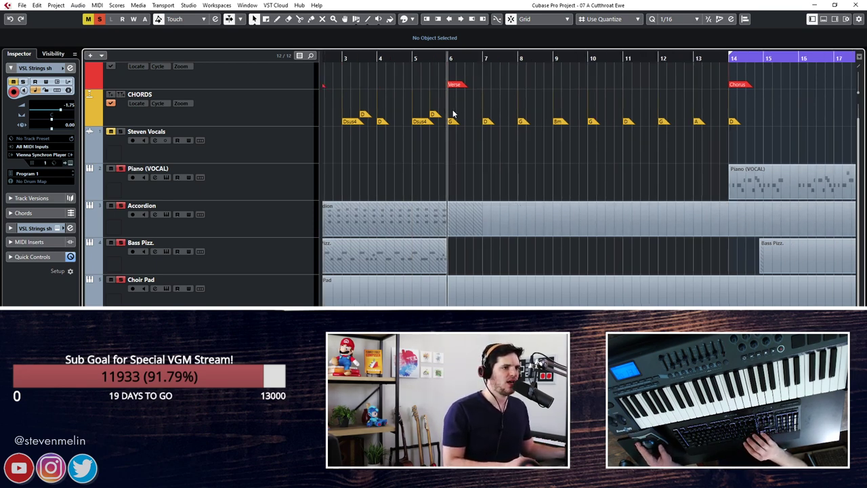
drag(584, 128, 461, 117)
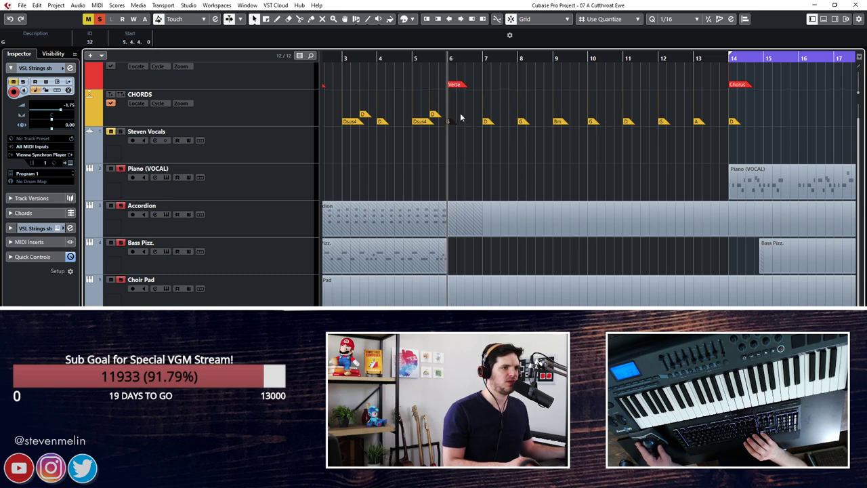
drag(469, 112, 741, 186)
click(608, 141)
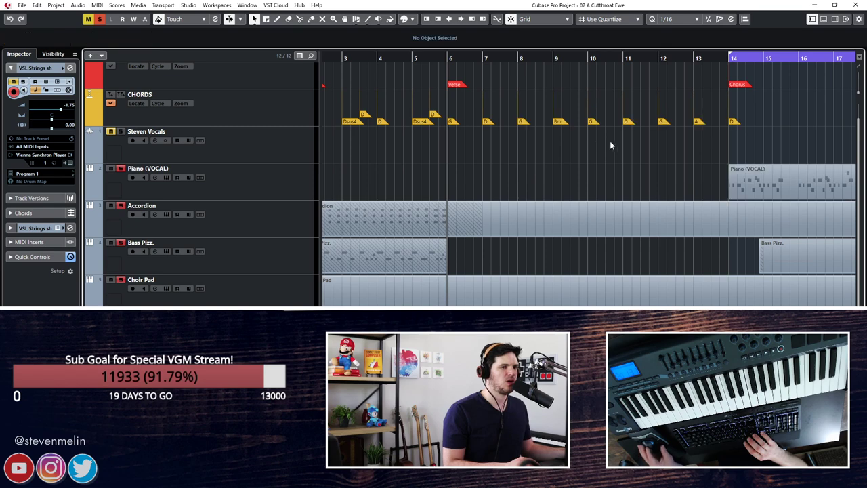
key(n)
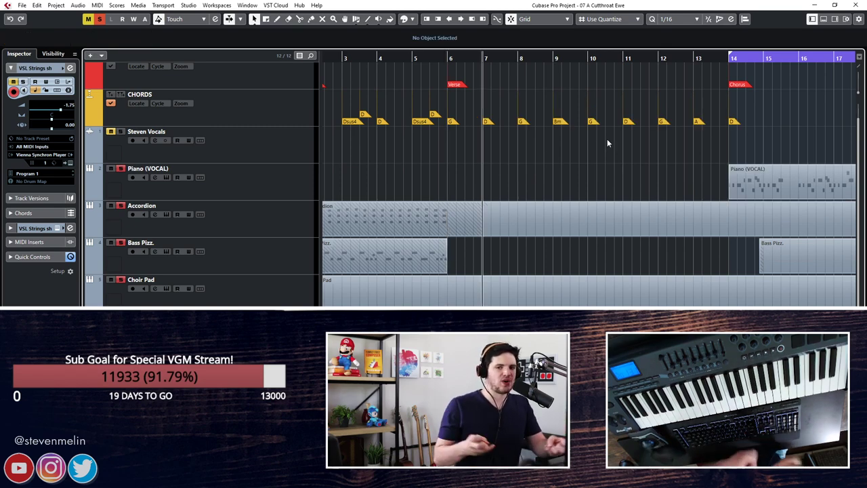
key(b)
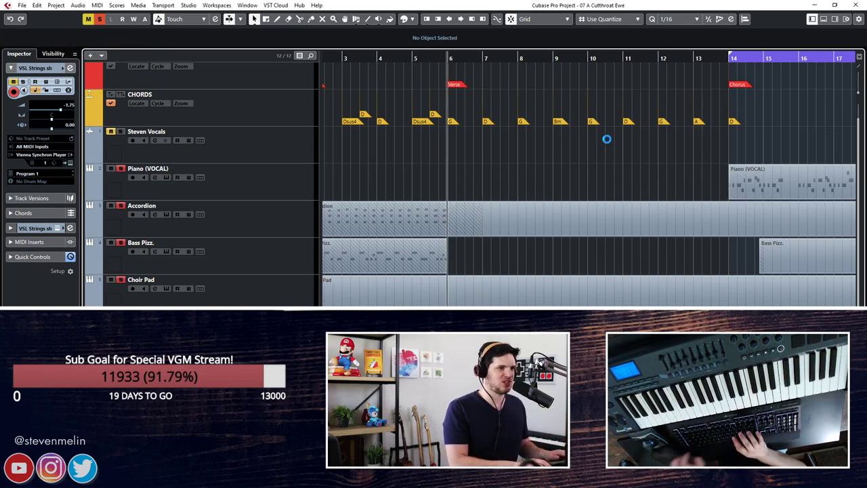
Select the Bass Pizz. track for recording and move the playhead to bar 5.
click(223, 259)
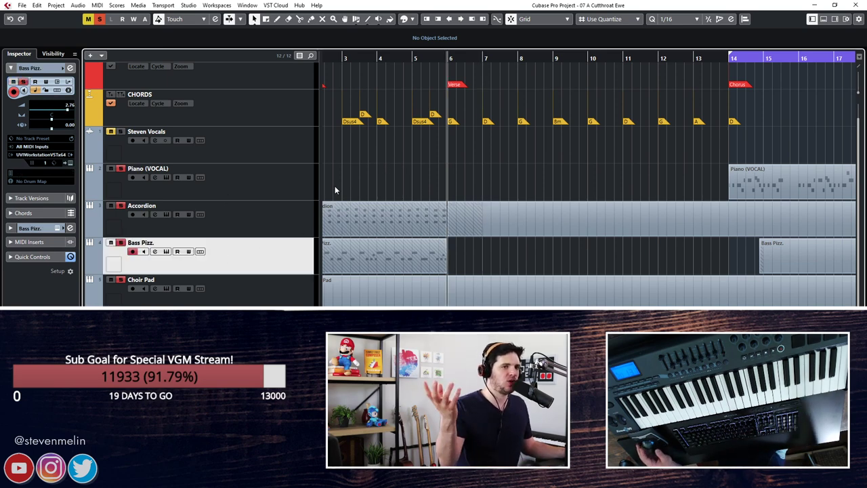
key(ctrl+Left)
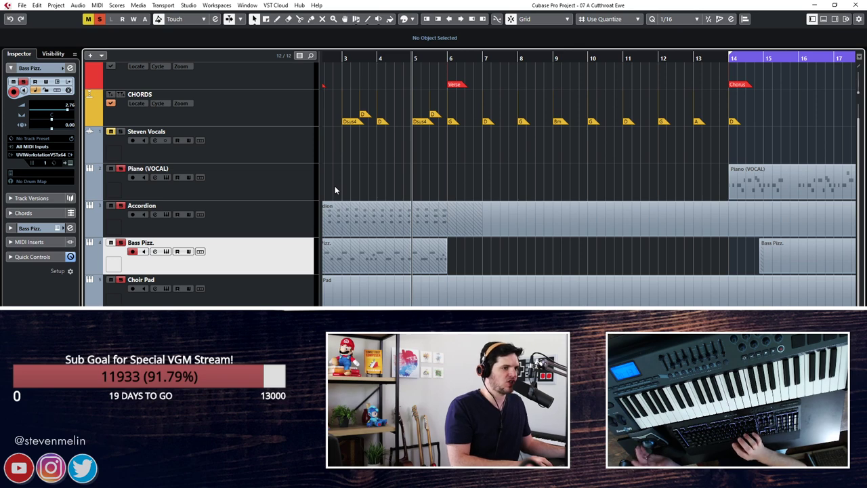
key(KP_Multiply)
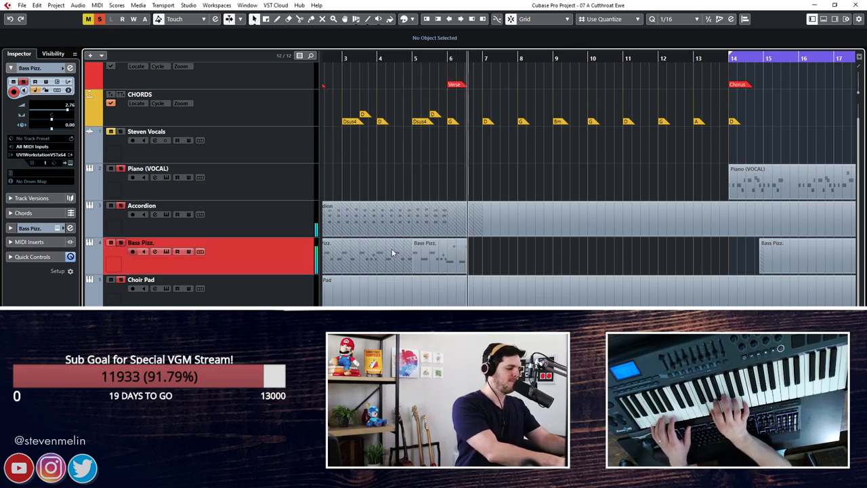
key(space)
key(ctrl+z)
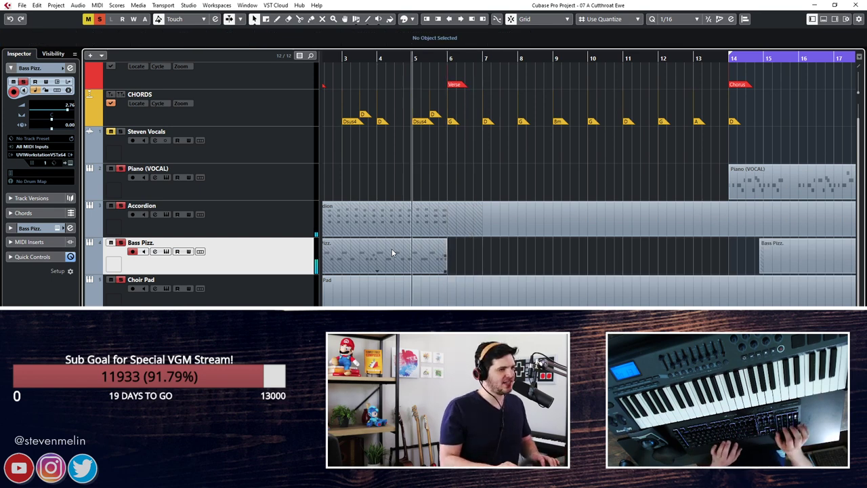
Record a new Bass Pizz. take from bar 5 through the verse and the chorus, stopping at about bar 22.
key(space)
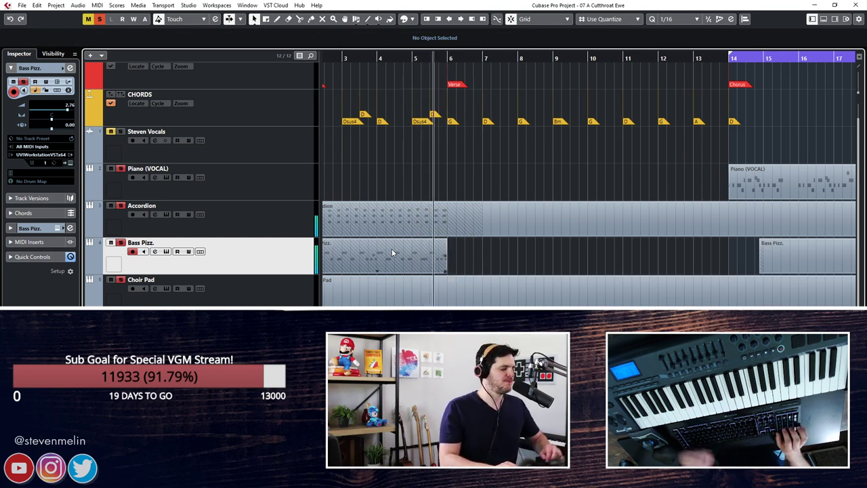
key(KP_Multiply)
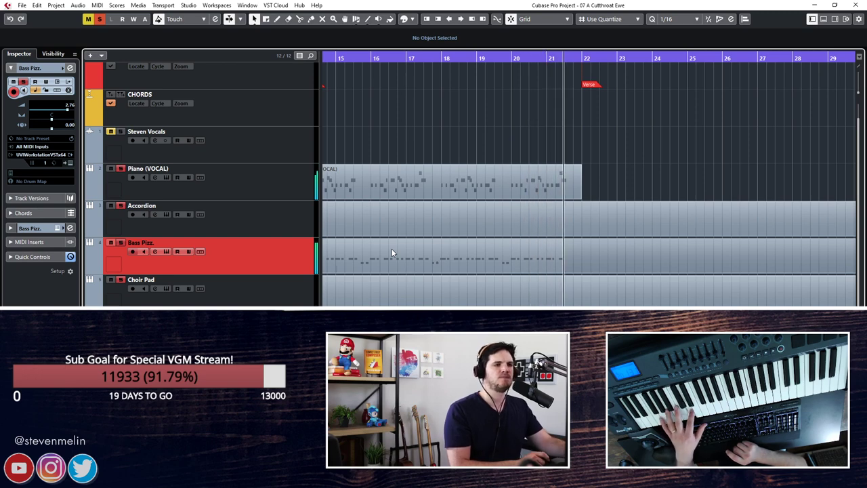
key(space)
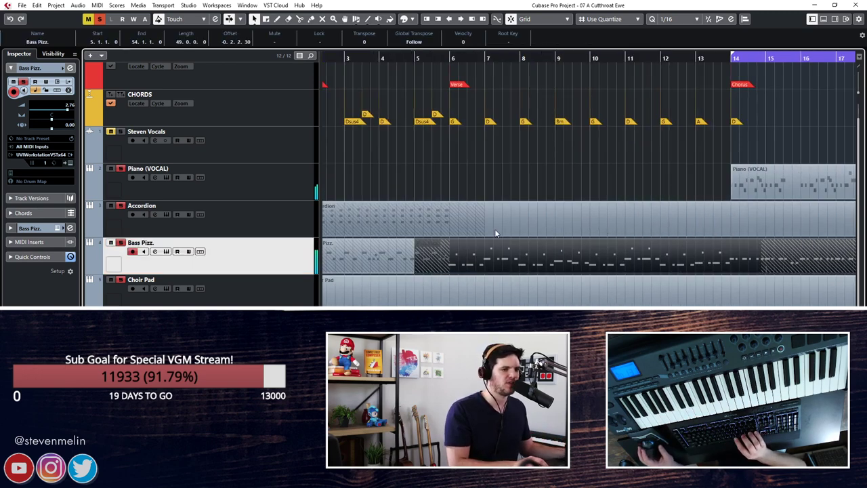
scroll(579, 130, right, 5)
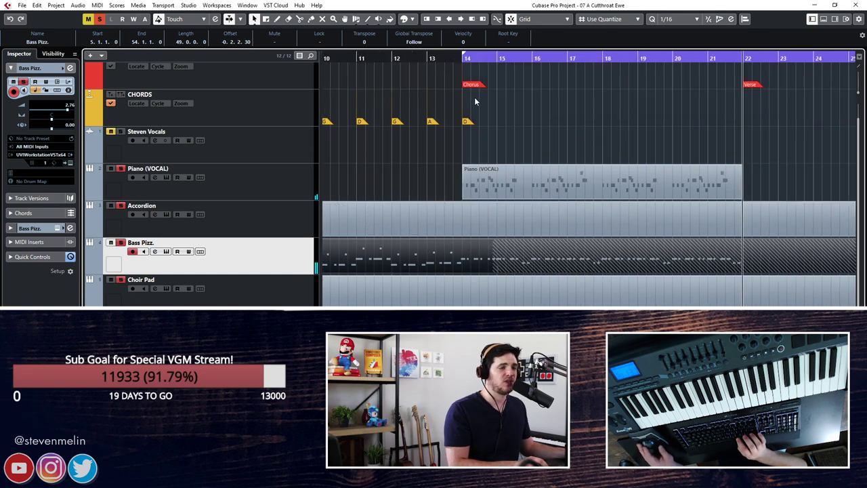
Open the newly recorded Bass Pizz. part for note editing and quantize its notes to 1/16.
scroll(503, 200, left, 2)
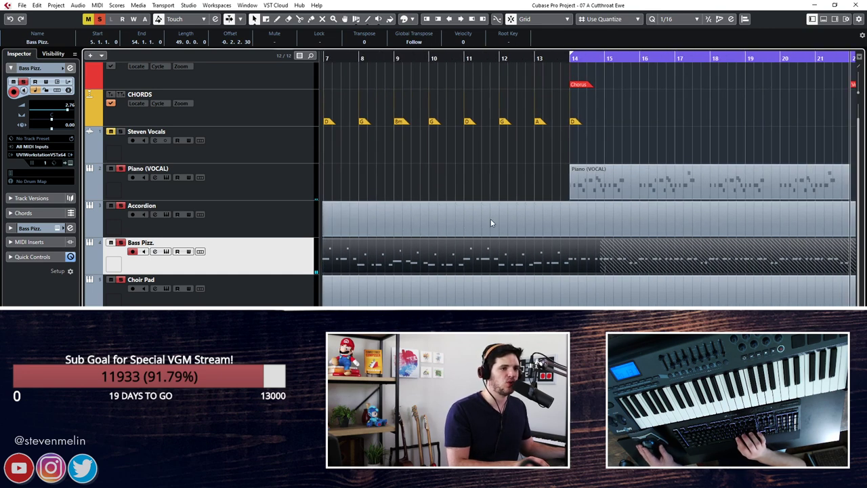
double_click(465, 261)
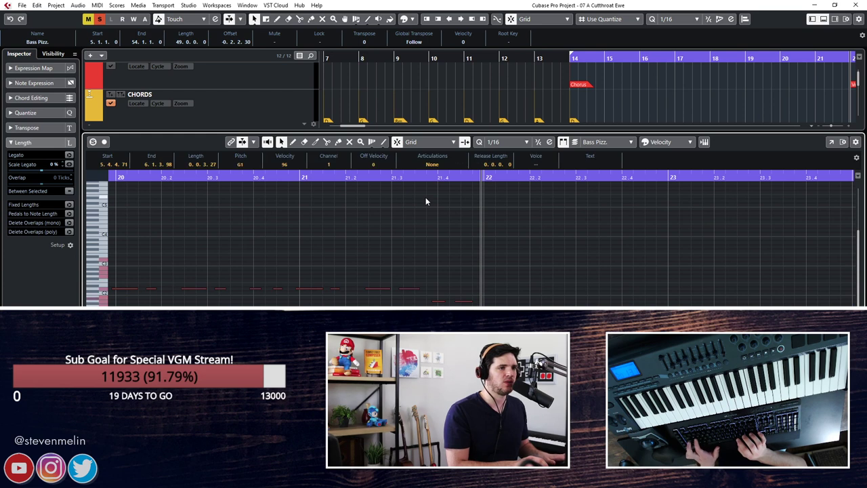
click(505, 141)
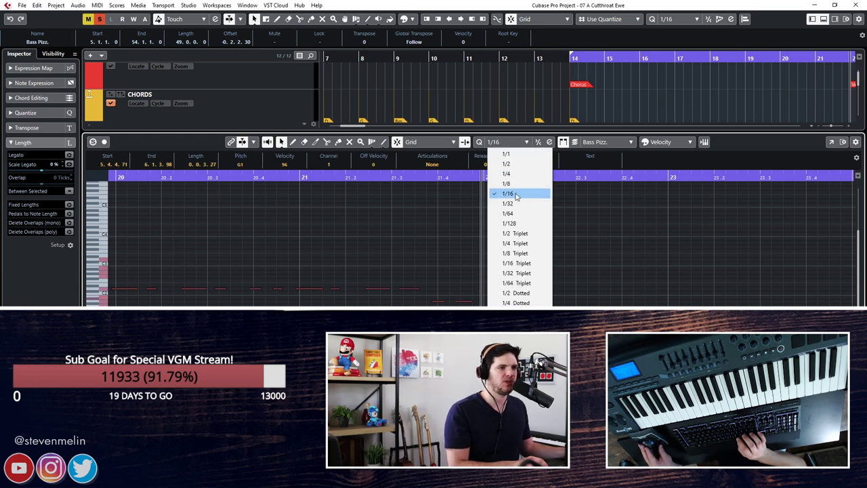
click(509, 194)
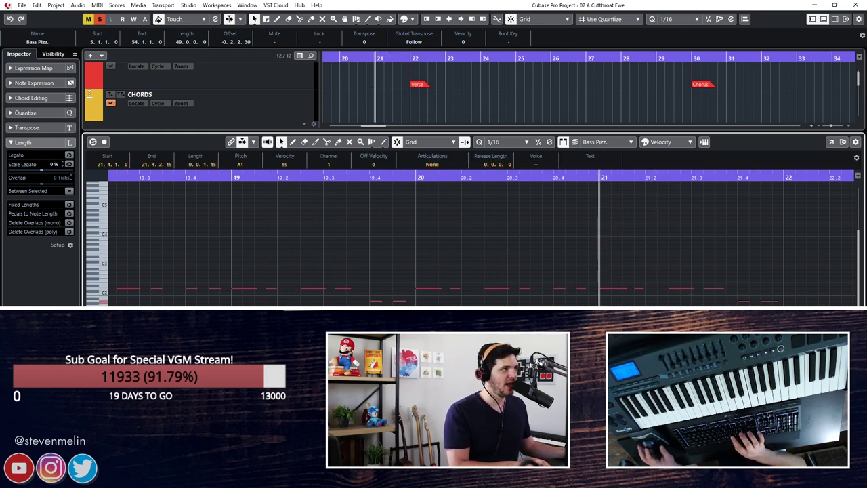
Play back the end of the chorus bass line around bar 21 and check its notes up to bar 22.
scroll(646, 298, right, 5)
scroll(648, 285, up, 1)
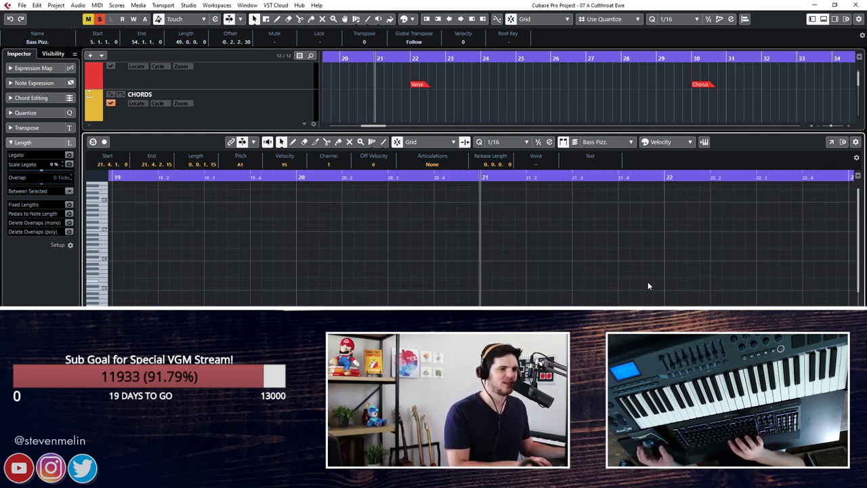
scroll(647, 286, down, 2)
scroll(648, 285, right, 2)
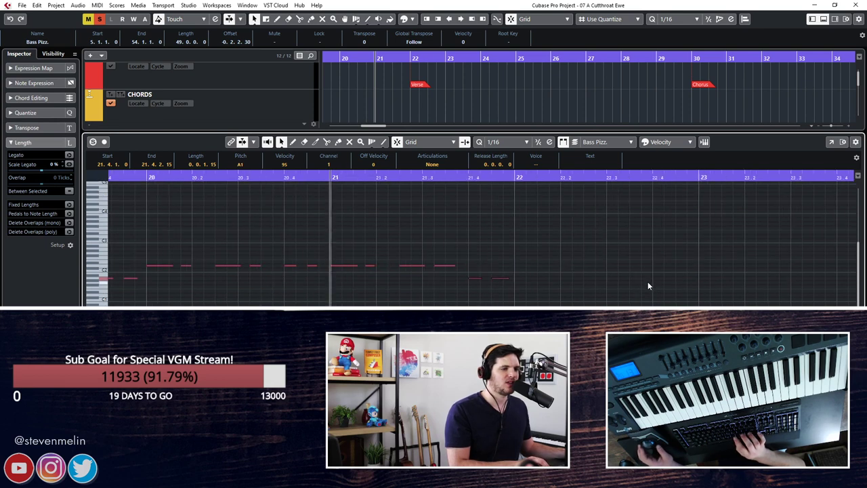
key(space)
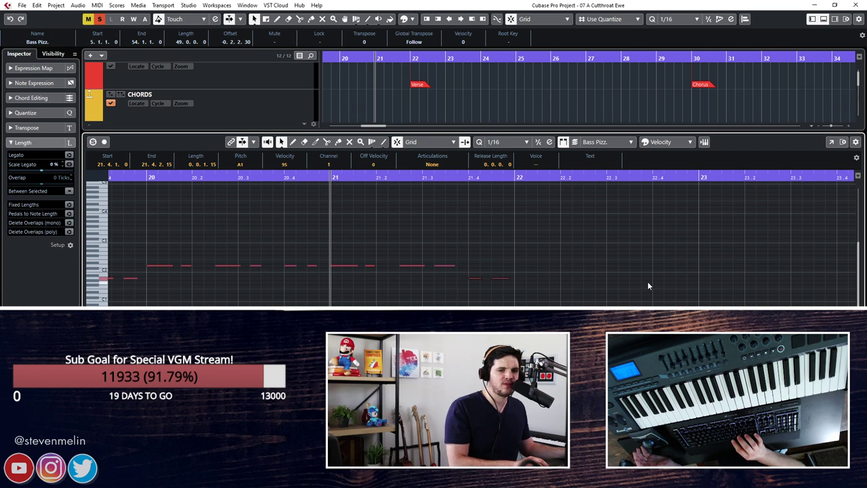
key(space)
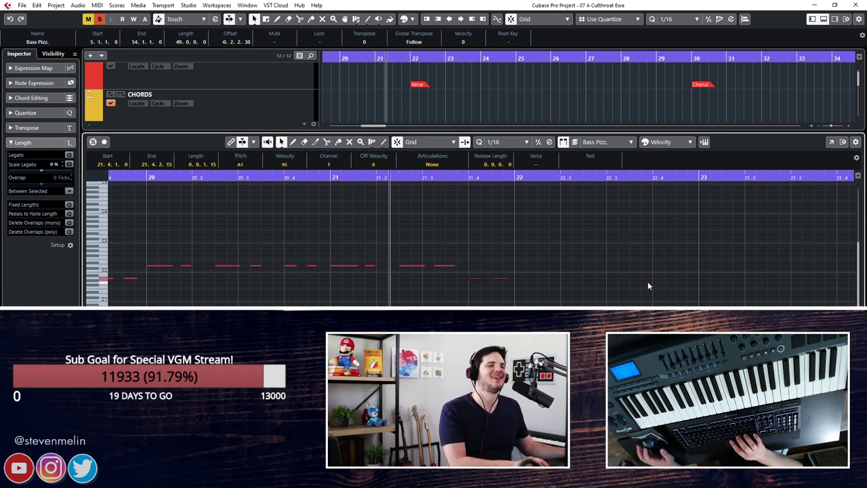
key(space)
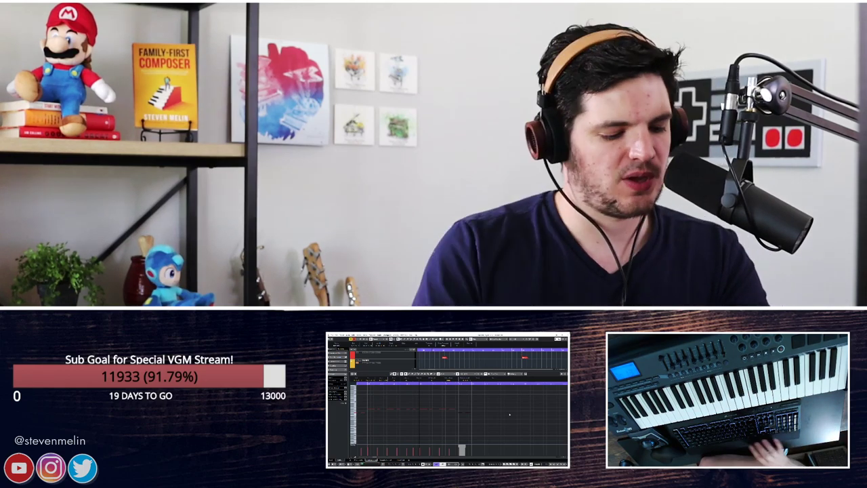
Glue the overlapping Bass Pizz. parts across the verse and chorus into one part.
key(Return)
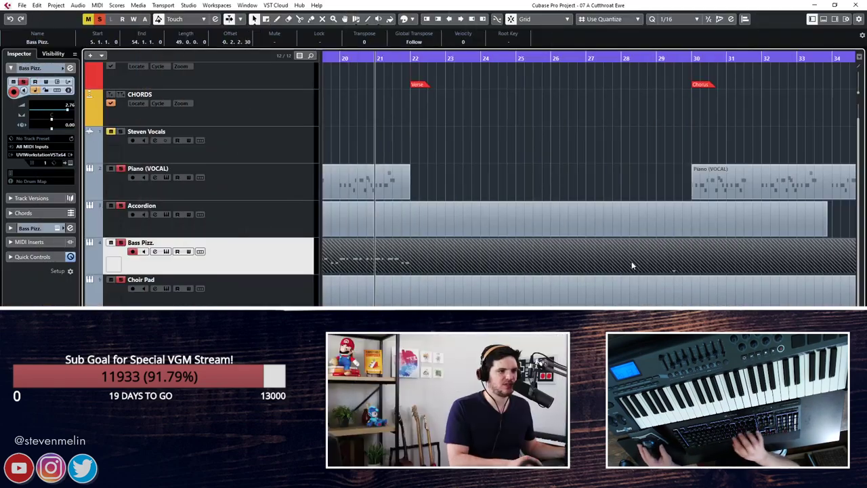
double_click(449, 264)
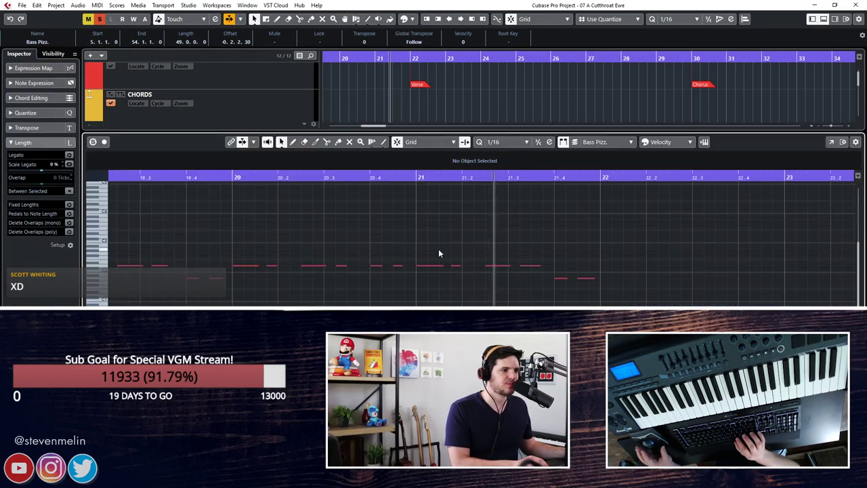
key(Return)
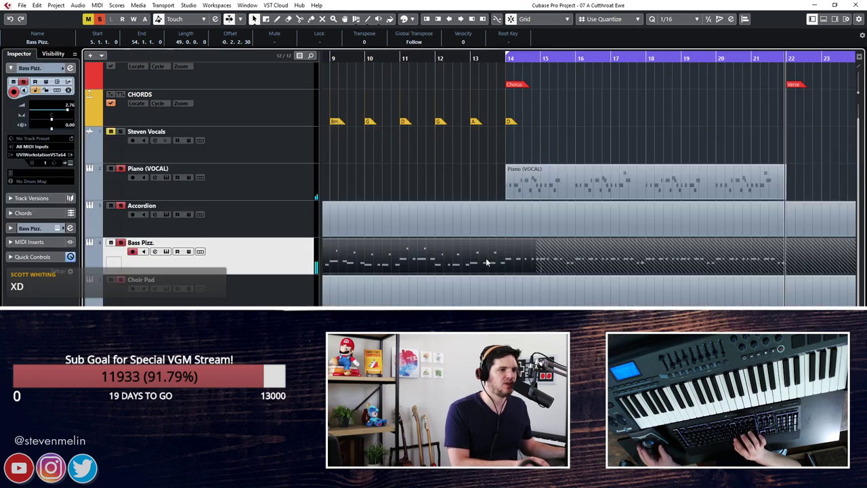
right_click(486, 257)
click(542, 259)
click(542, 257)
key(1)
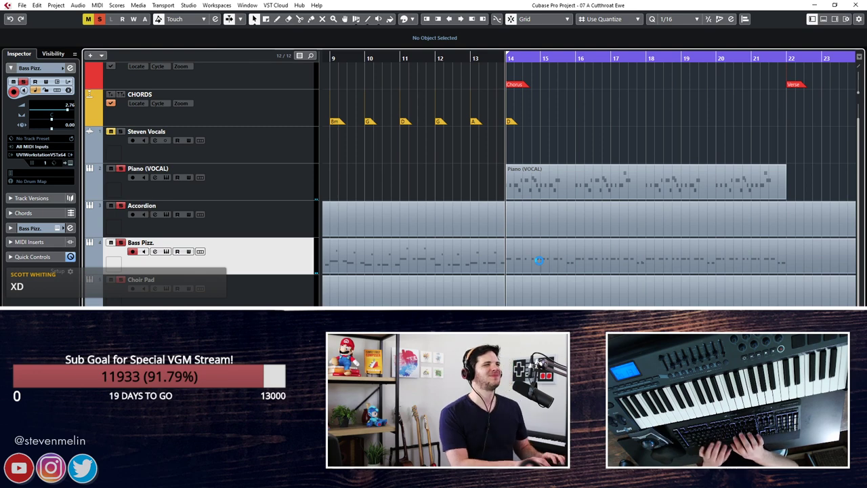
Open the glued Bass Pizz. part for editing and delete the faulty notes at the end of bar 14 and the start of bar 15.
double_click(539, 264)
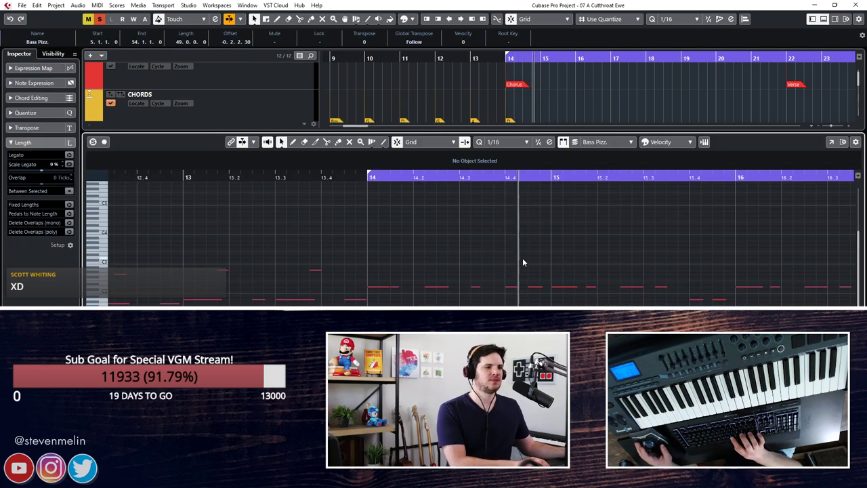
drag(561, 266, 666, 304)
drag(577, 305, 383, 256)
key(Delete)
key(ctrl+z)
key(space)
click(570, 274)
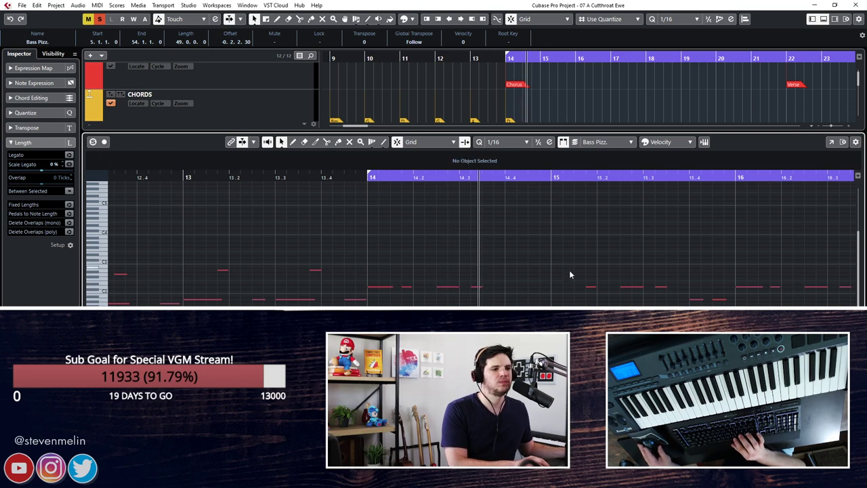
Fill the gap with copied D2 notes at 14.4.1, 14.4.3 and 15.1.1, and play back the corrected chorus.
click(632, 288)
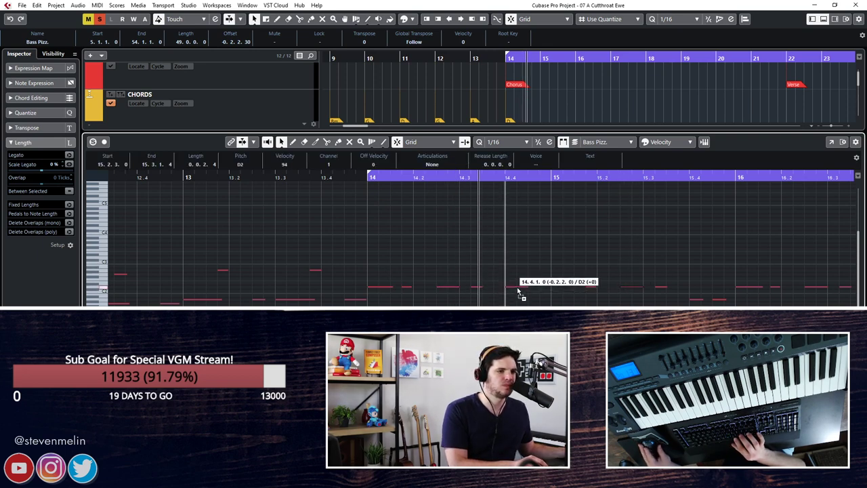
drag(516, 288, 542, 287)
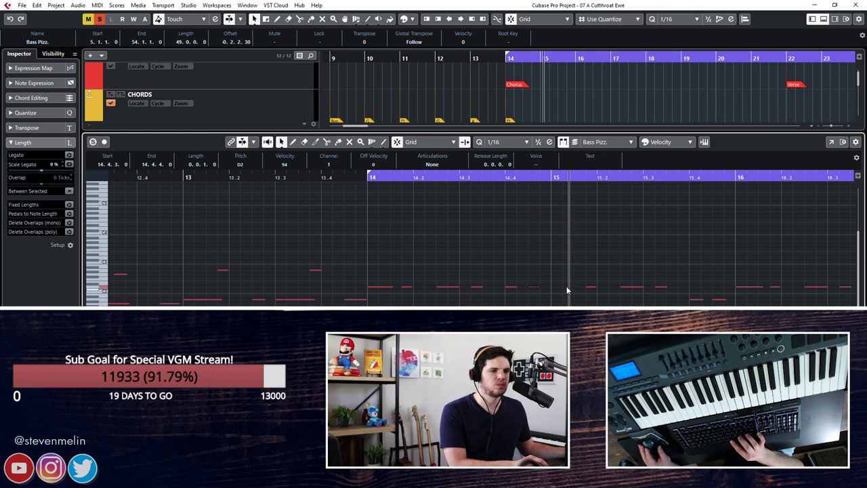
click(383, 280)
key(f)
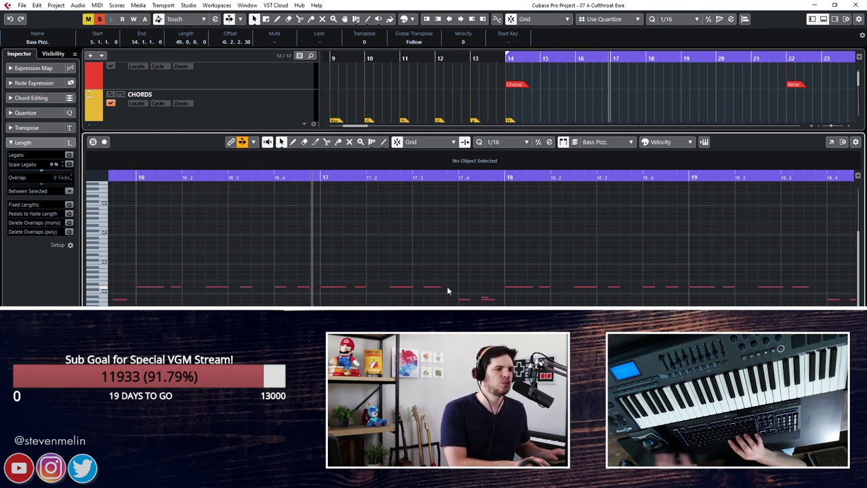
scroll(447, 291, left, 3)
drag(308, 286, 490, 292)
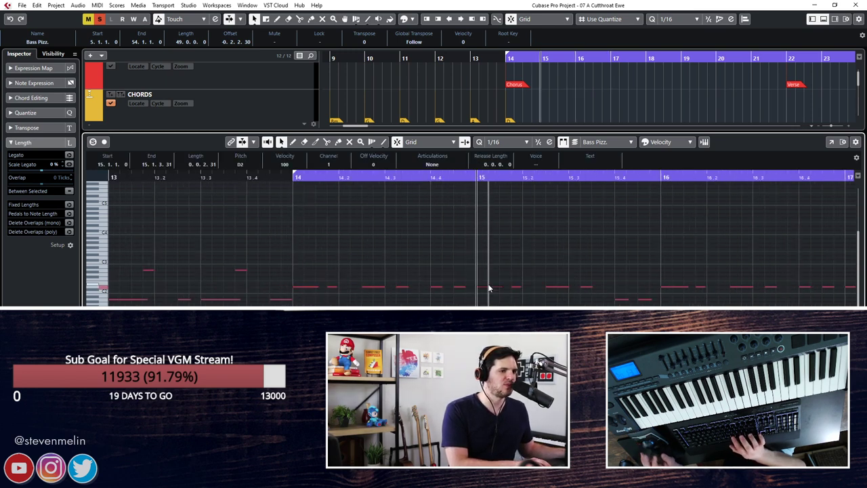
key(space)
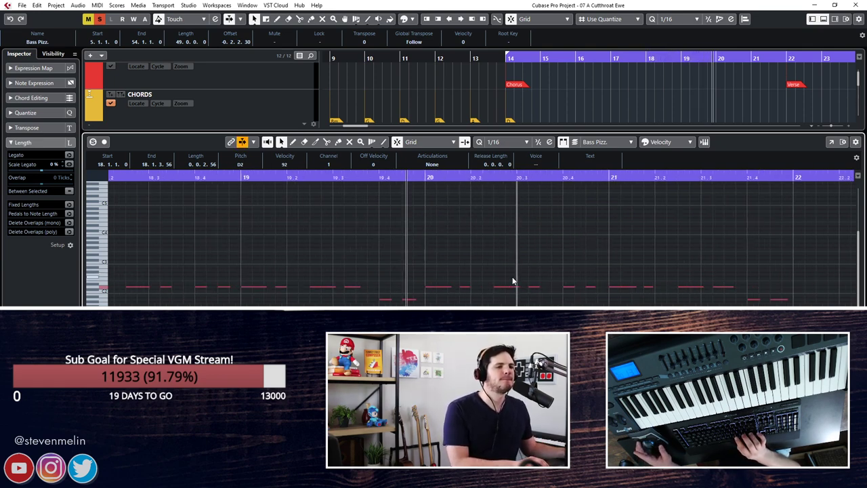
Return to the arrangement and split the Bass Pizz. part at bars 14 and 22 to isolate the chorus.
key(ctrl+e)
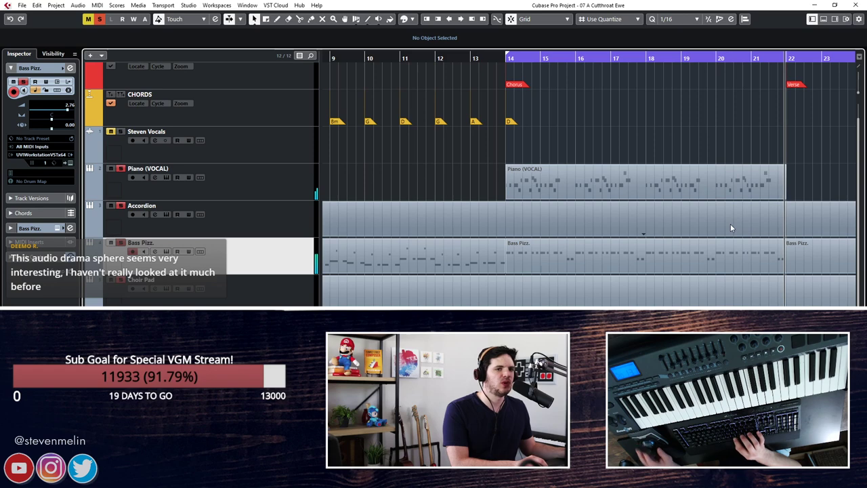
scroll(730, 227, right, 2)
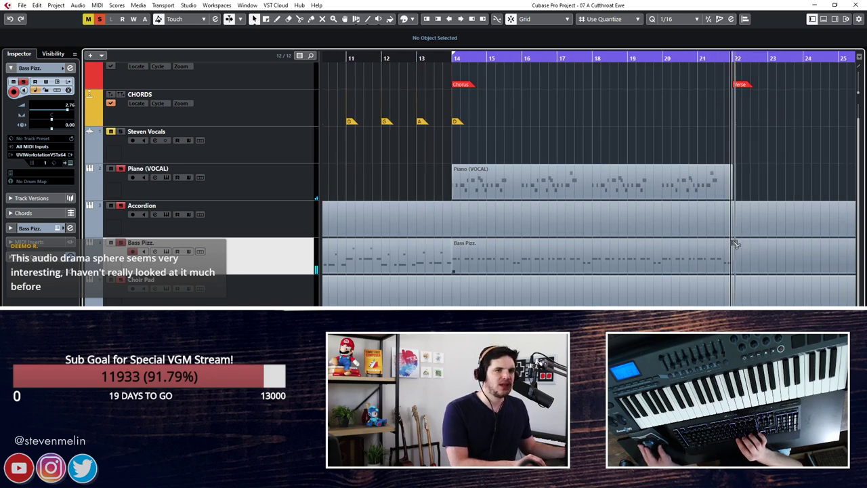
alt+click(732, 249)
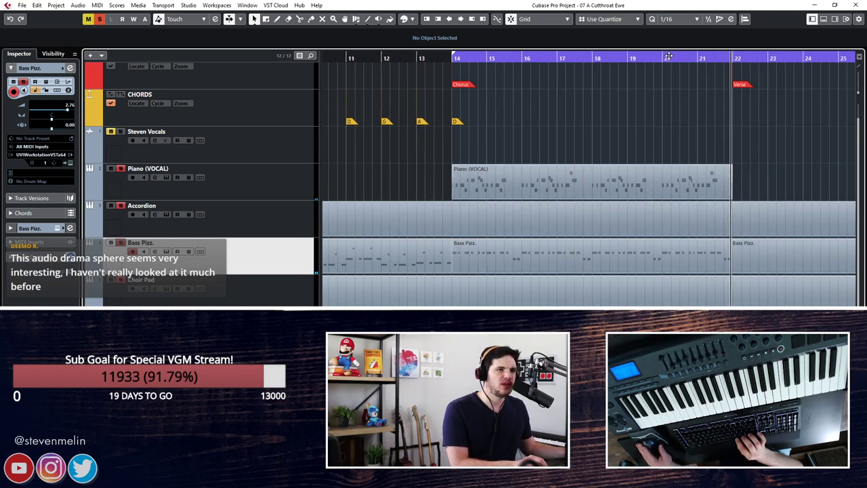
Set the quantize value to 1/4 and split the verse Bass Pizz. part at bar 6.
click(676, 19)
click(678, 51)
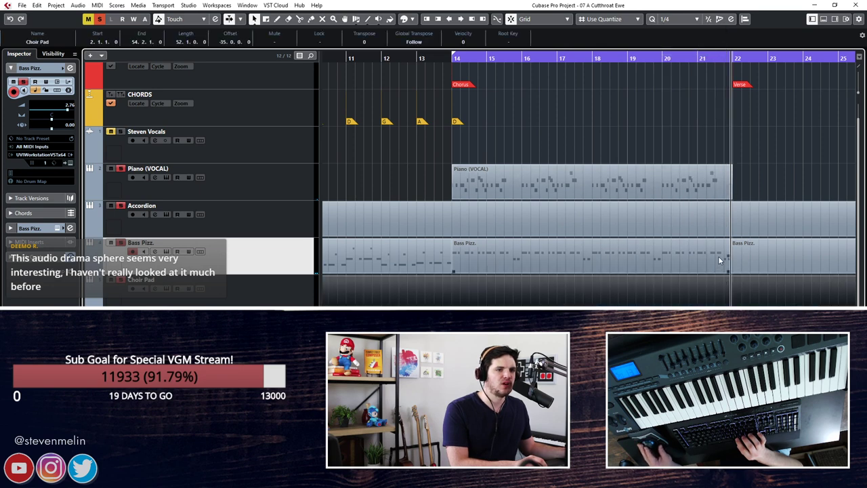
click(718, 256)
scroll(575, 250, left, 4)
scroll(515, 248, left, 6)
click(478, 254)
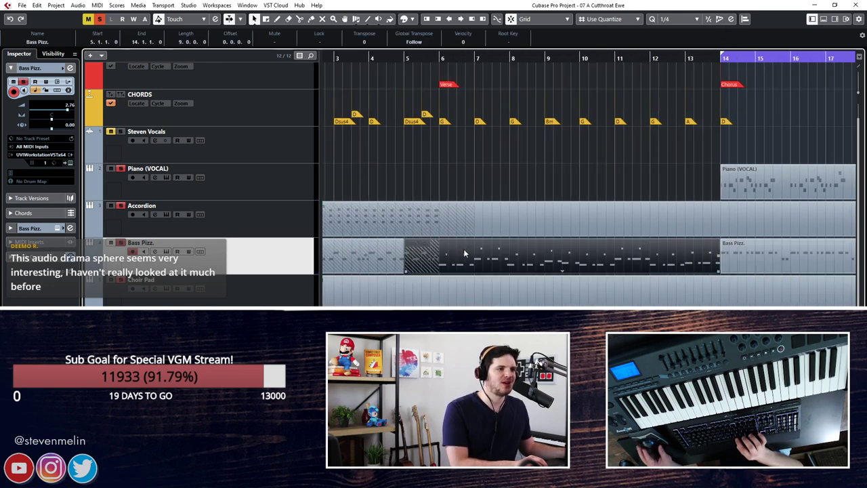
right_click(427, 244)
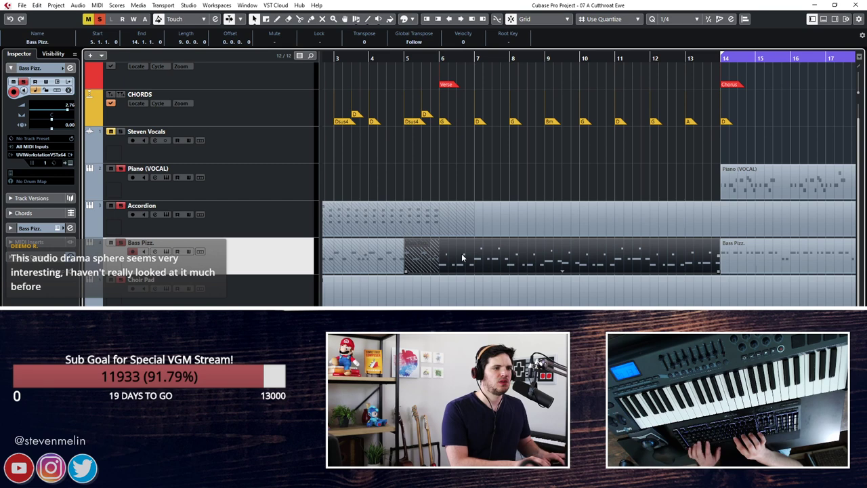
click(441, 253)
Copy the eight-bar verse Bass Pizz. part to the second verse at bar 22 and play it back.
scroll(515, 252, right, 8)
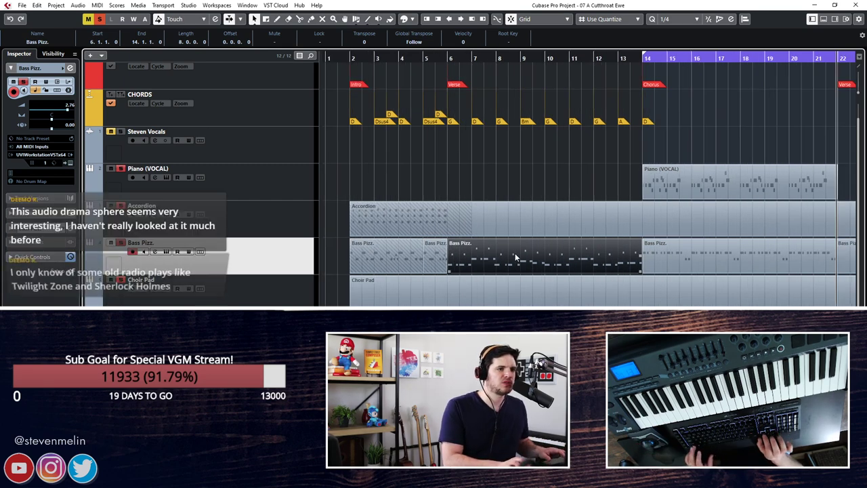
drag(514, 253, 698, 245)
key(space)
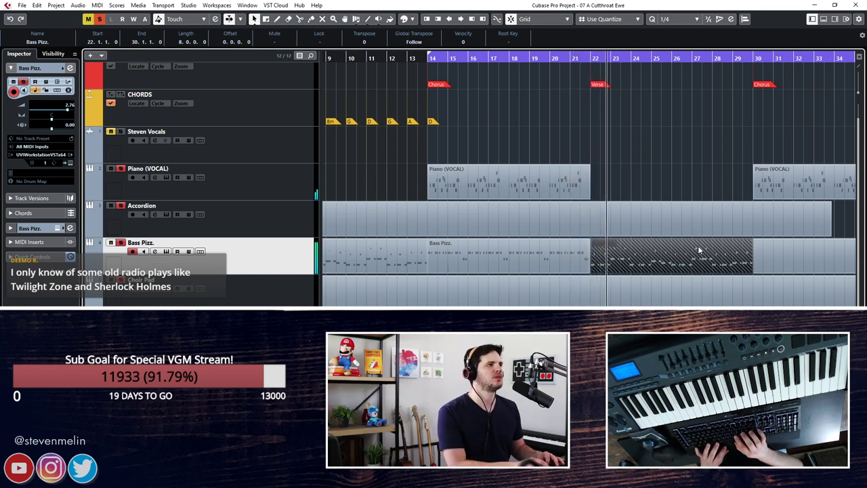
key(space)
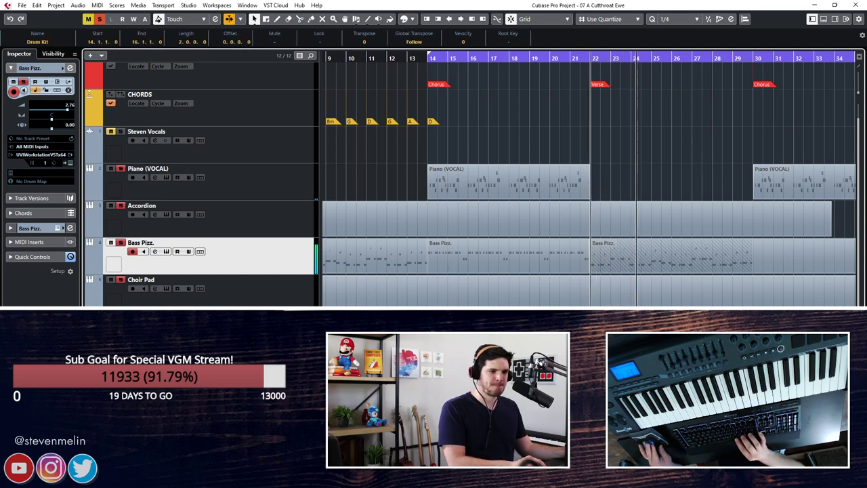
click(607, 262)
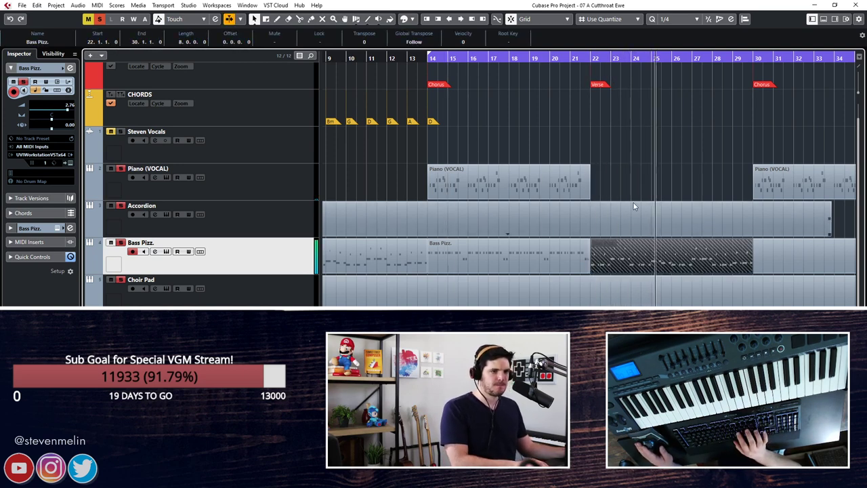
key(h)
key(h)
key(h)
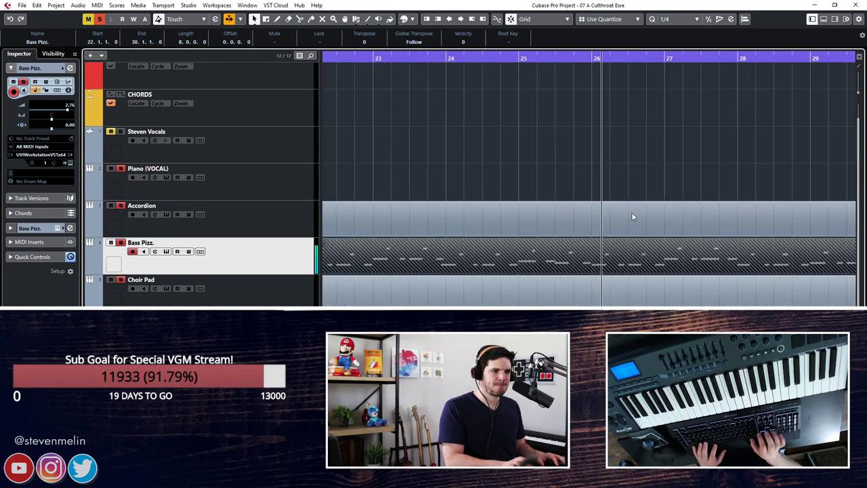
key(h)
Glue all the Bass Pizz. parts from bar 2 onward into one continuous part.
scroll(636, 219, up, 1)
scroll(617, 254, left, 10)
key(g)
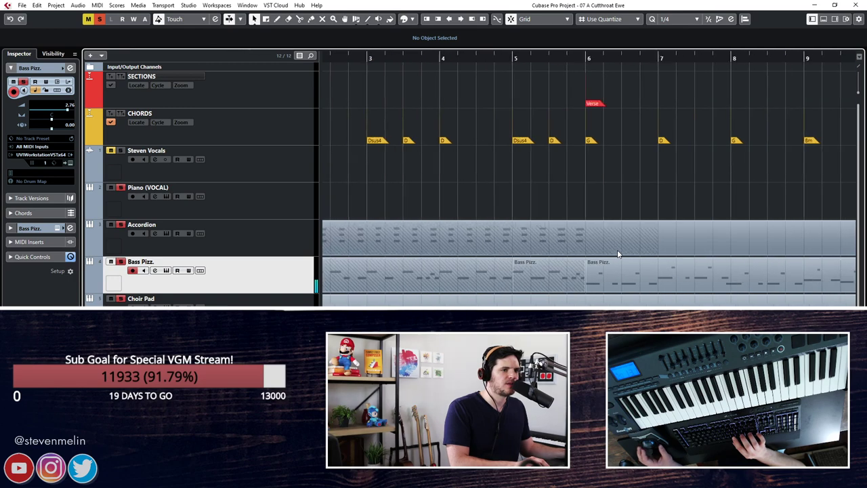
scroll(573, 280, left, 5)
key(g)
right_click(643, 277)
click(599, 277)
alt+click(432, 260)
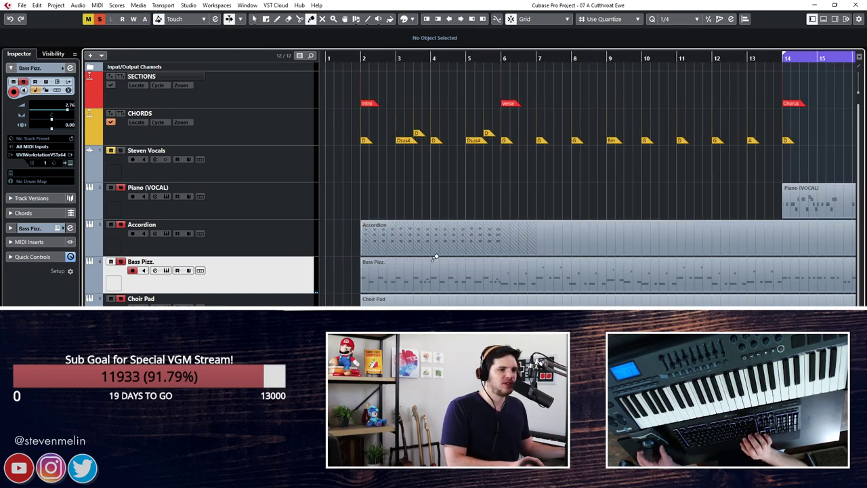
key(1)
Open the merged Bass Pizz. part for note editing, solo the editor and play back the chorus bass line from bar 14.
click(432, 260)
double_click(426, 271)
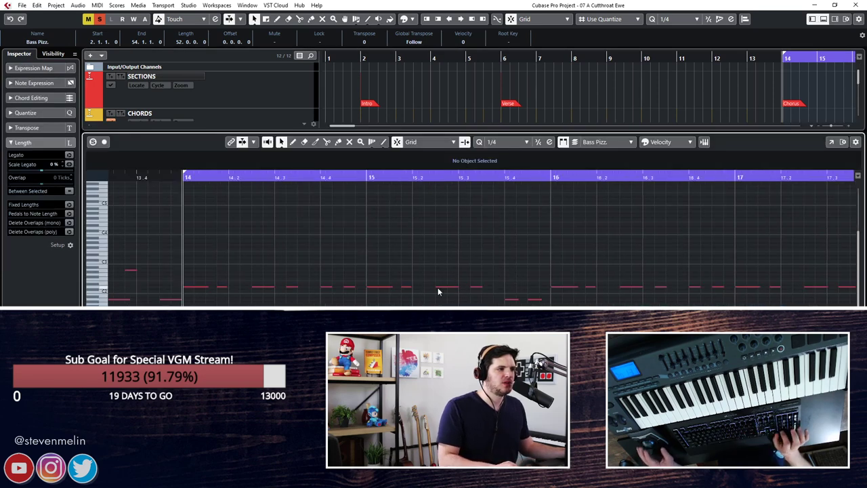
key(s)
key(space)
key(space)
key(space)
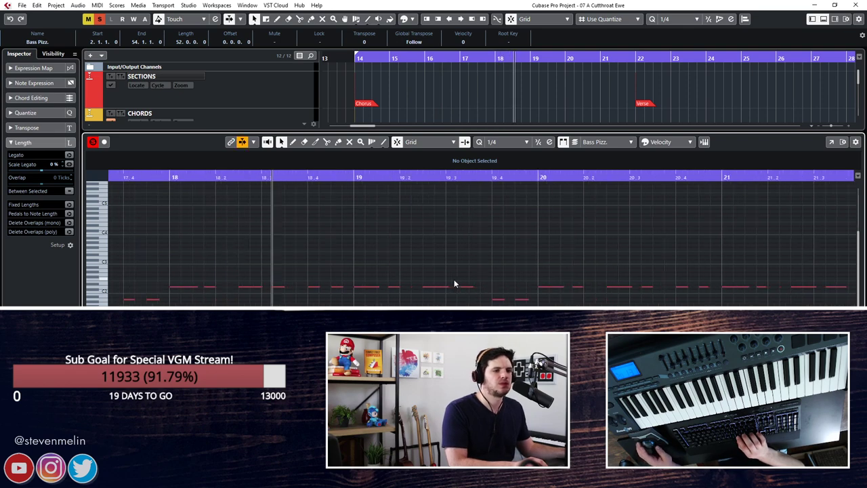
Play the verse bass in the note editor, set quantize to 1/16 and move the early G1 note to the start of bar 8.
key(ctrl+e)
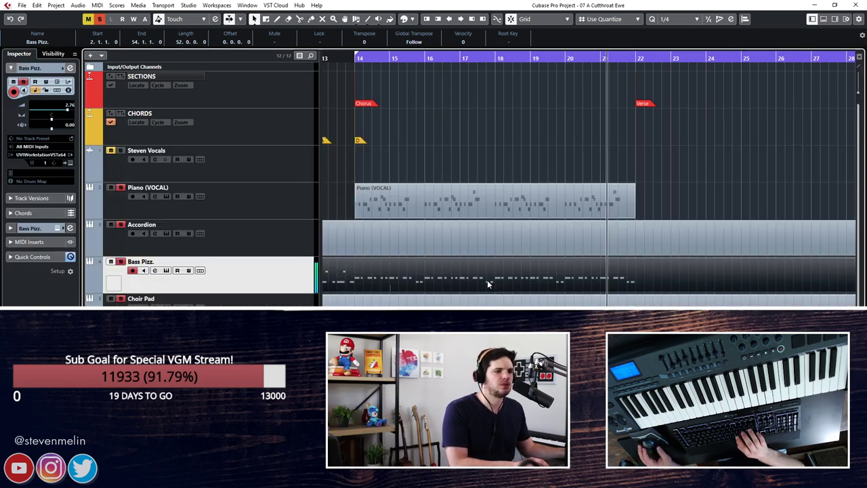
key(space)
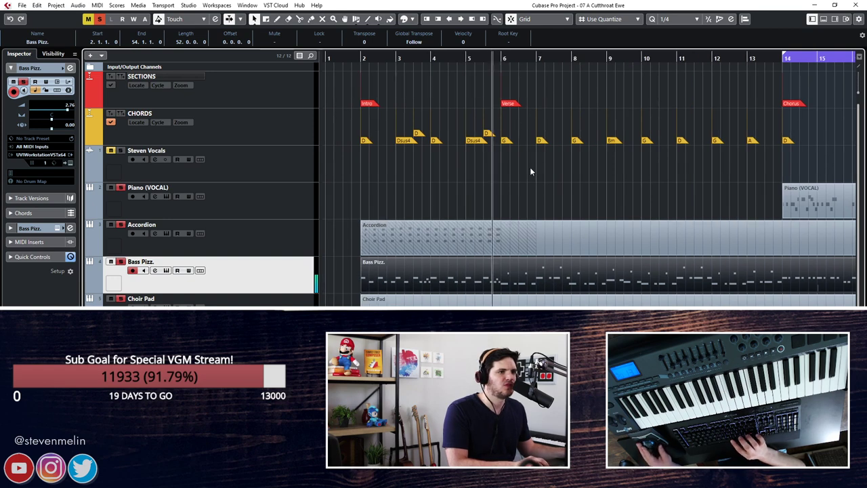
double_click(530, 278)
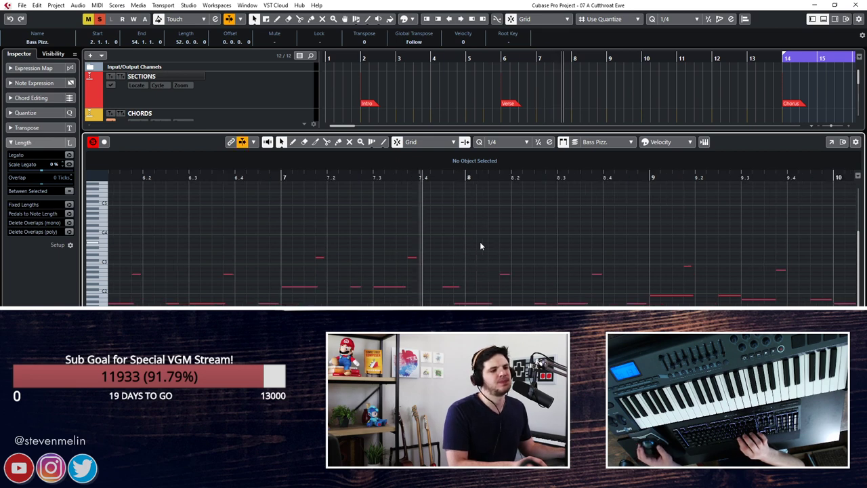
key(Right)
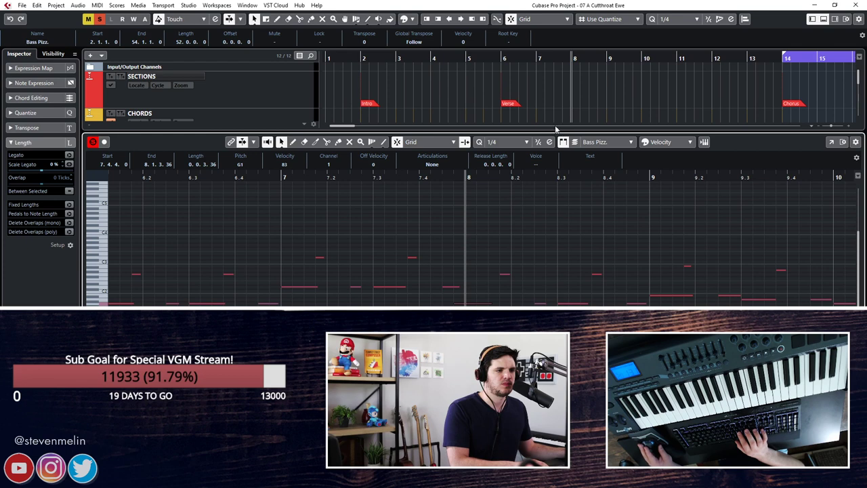
click(508, 141)
click(505, 196)
key(space)
scroll(498, 239, down, 2)
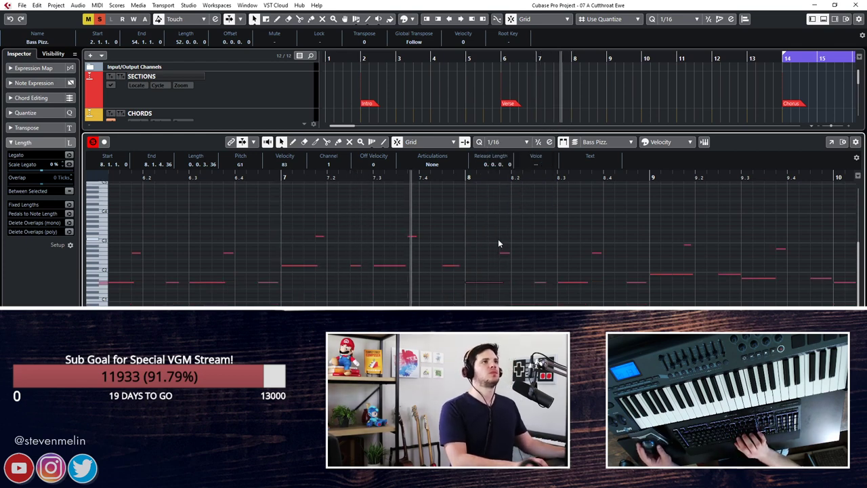
Review the rest of the verse bass line and move the G2 note in bar 12 to 12.3.4.
key(f)
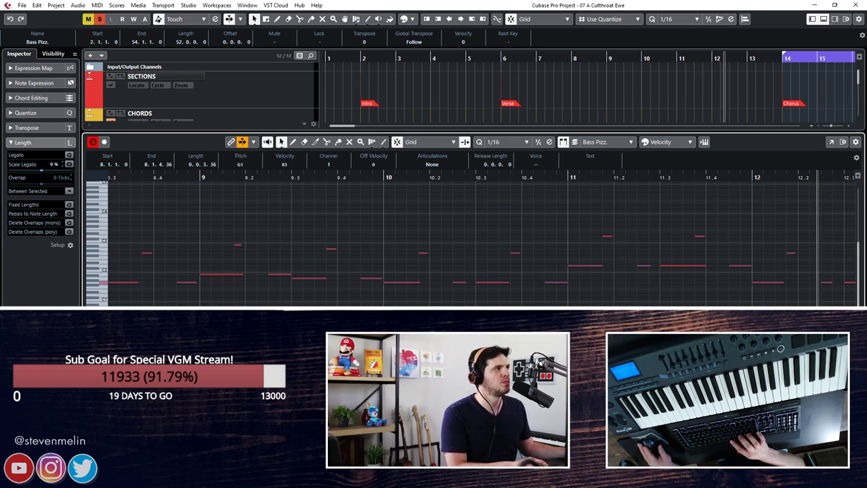
click(468, 252)
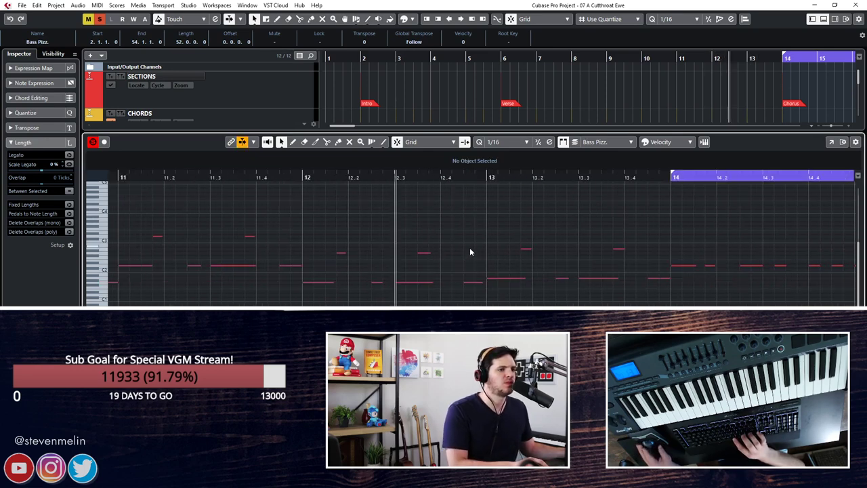
drag(422, 252, 434, 253)
key(space)
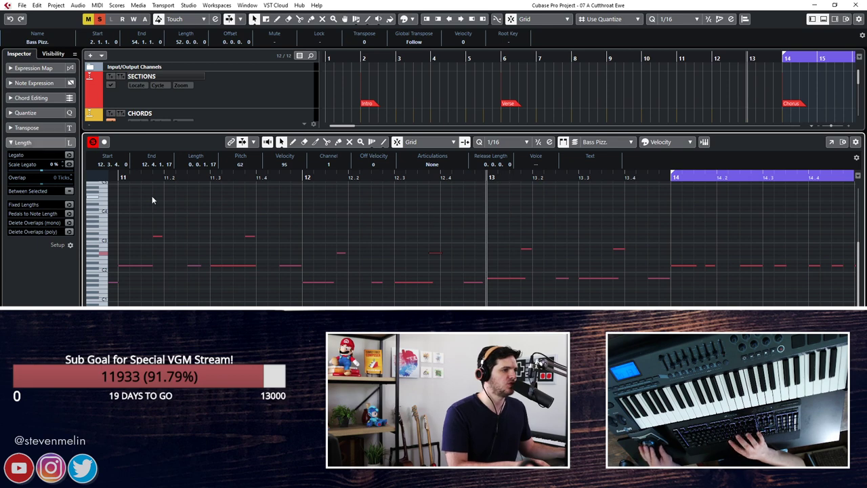
scroll(466, 213, right, 3)
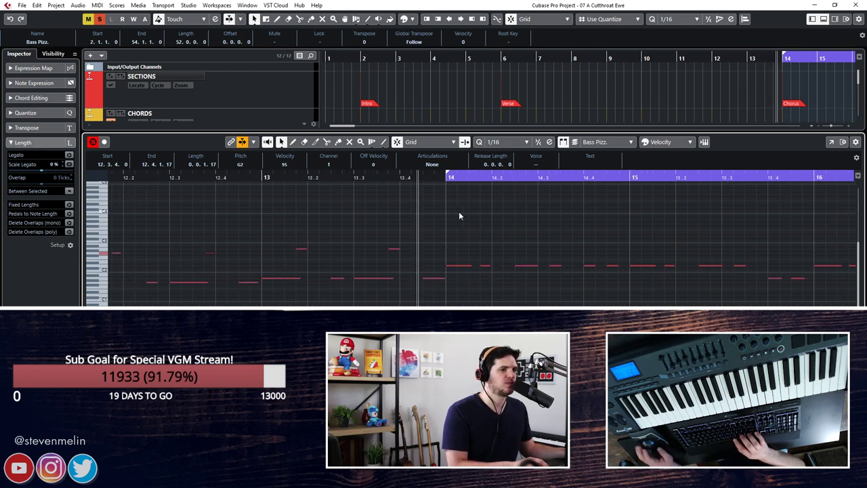
Turn off the editor solo, close the note editor and play back the verse with the other tracks.
key(ctrl+e)
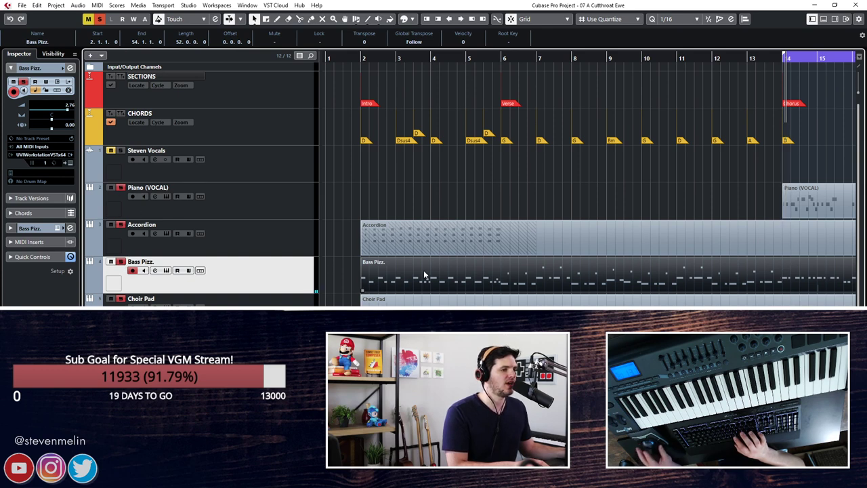
key(ctrl+e)
scroll(462, 205, right, 2)
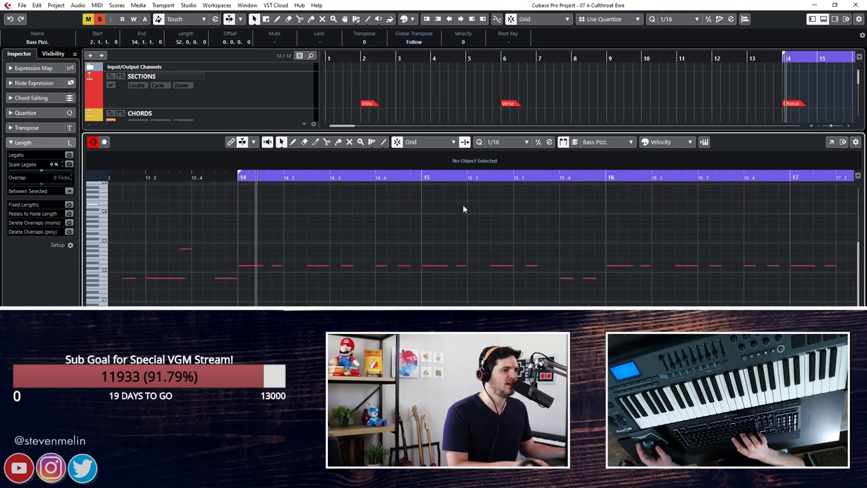
click(93, 142)
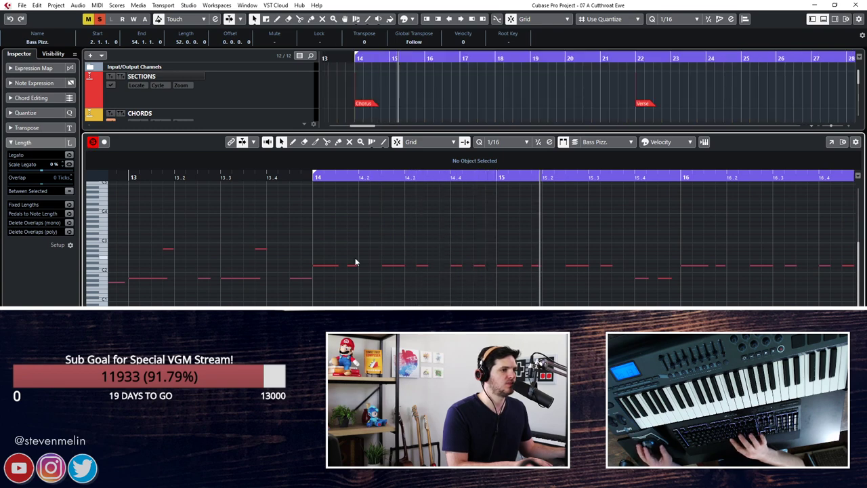
key(ctrl+e)
key(space)
scroll(415, 235, left, 5)
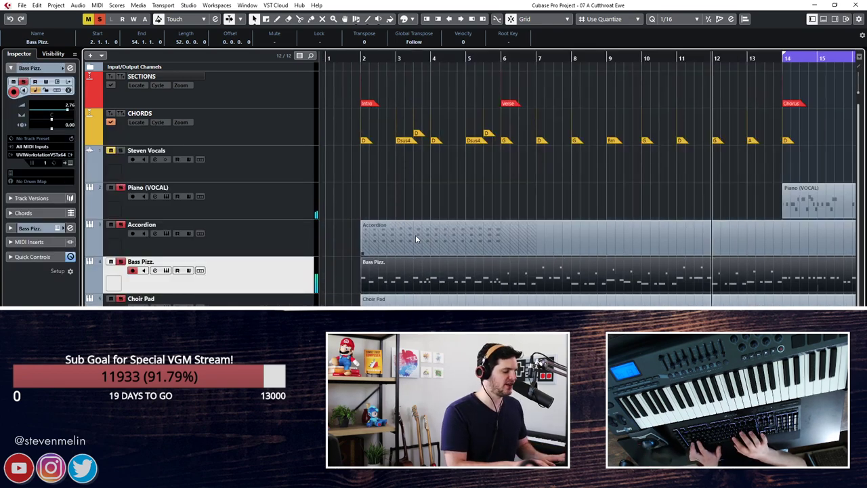
key(shift+KP_Subtract)
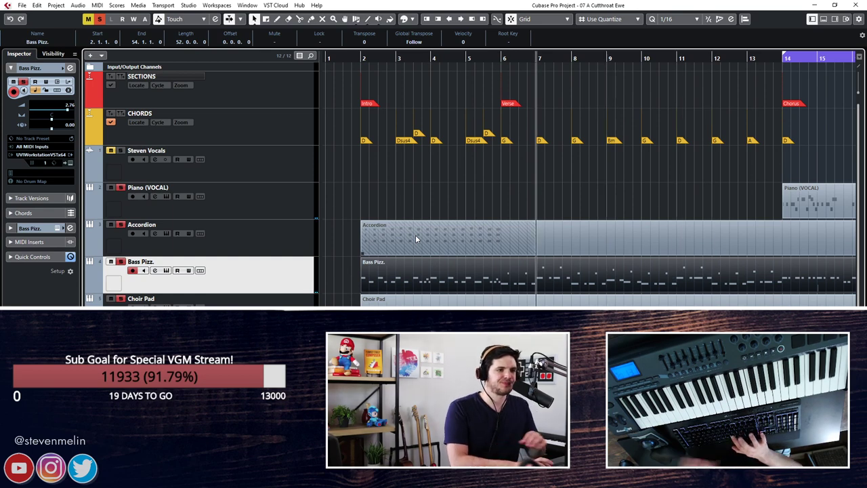
Split the Bass Pizz. part at bars 6 and 14, and copy the eight-bar verse section to the second verse at bar 22.
alt+click(501, 269)
scroll(555, 271, right, 5)
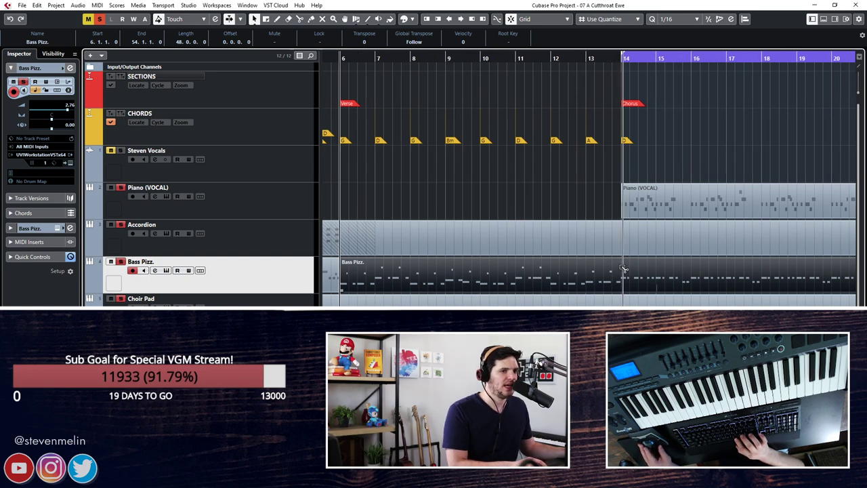
alt+click(623, 269)
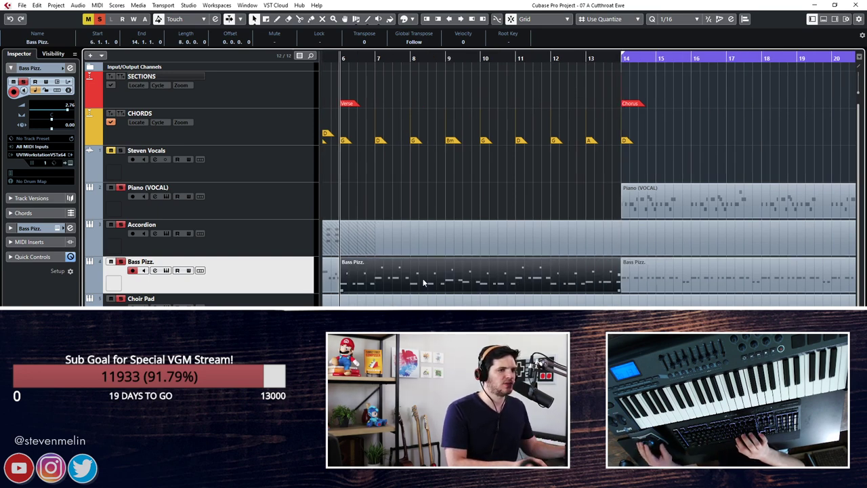
scroll(446, 280, right, 3)
key(g)
drag(548, 275, 776, 259)
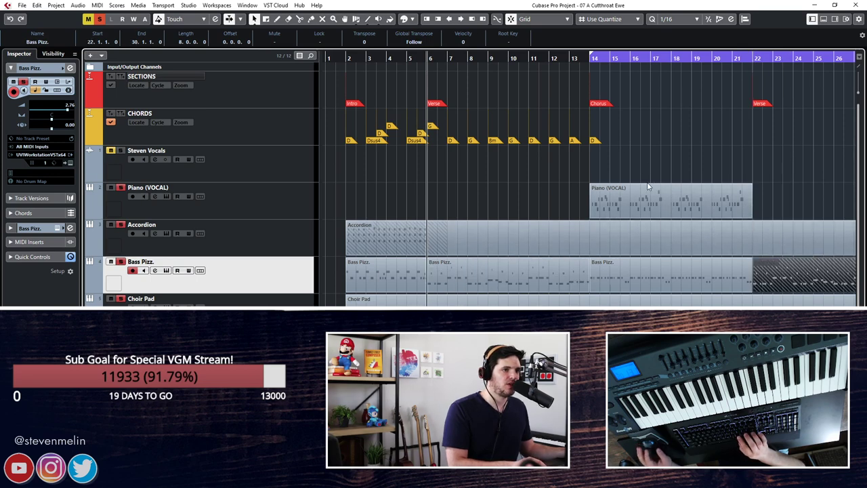
scroll(648, 186, right, 3)
scroll(647, 186, left, 3)
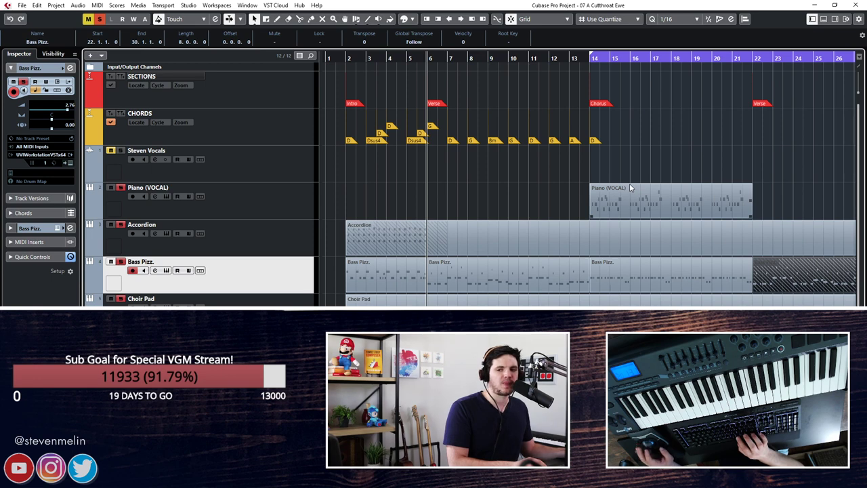
Play back the first chorus to review the bass line with the vocal piano melody.
scroll(647, 186, right, 6)
click(587, 61)
click(643, 121)
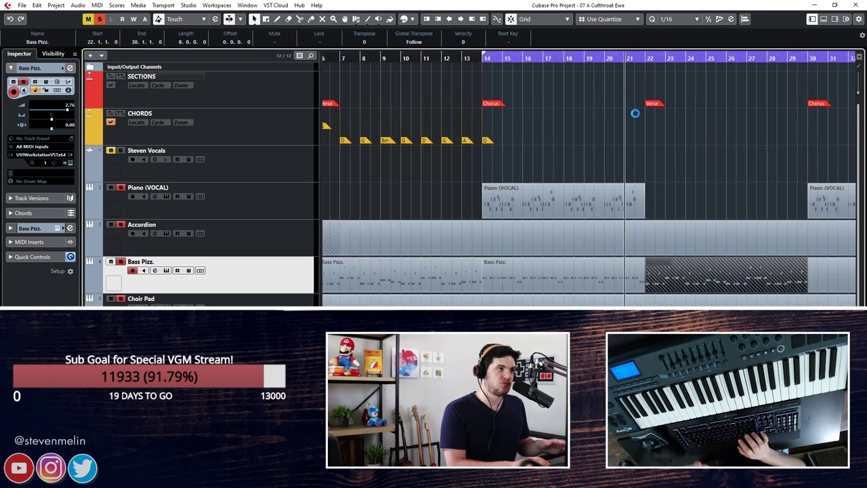
key(shift+n)
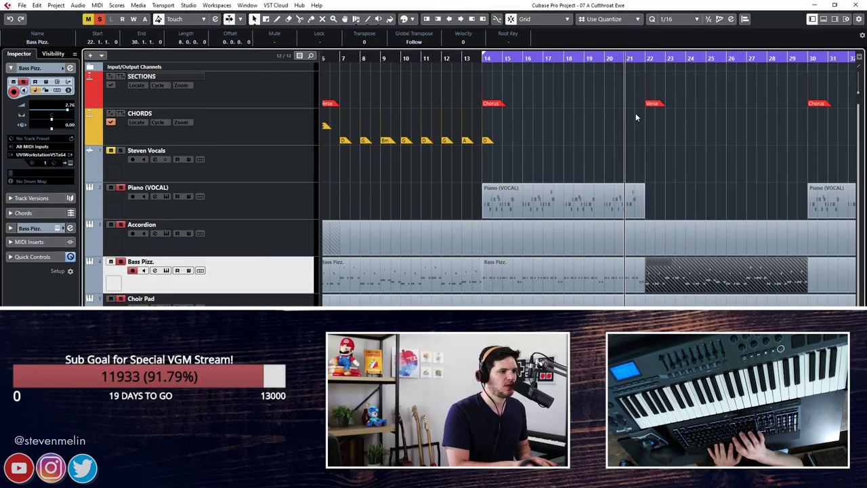
key(KP_Subtract)
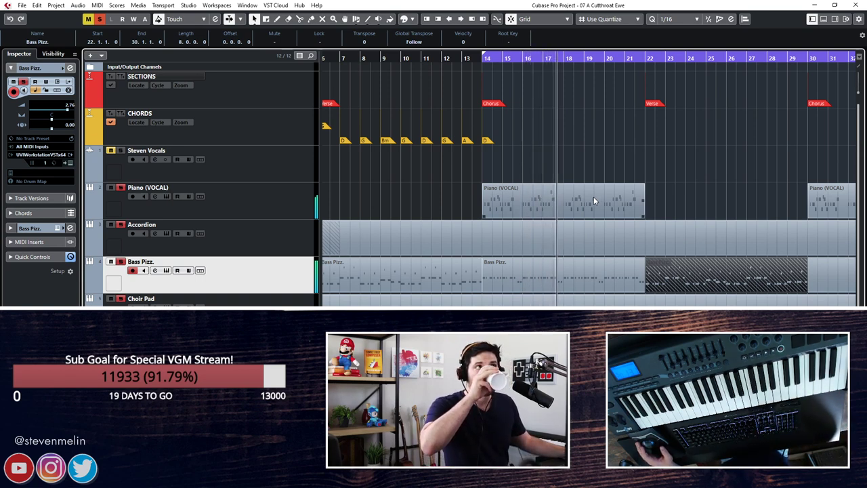
click(577, 164)
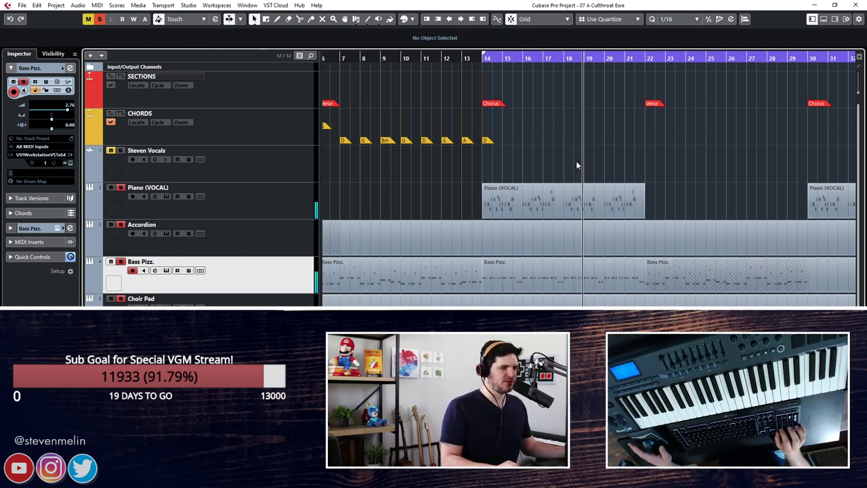
Set the quantize value to 1/4 and copy the Bass Pizz. part at bar 14 to the second chorus at bar 30.
scroll(542, 199, left, 3)
scroll(542, 199, right, 15)
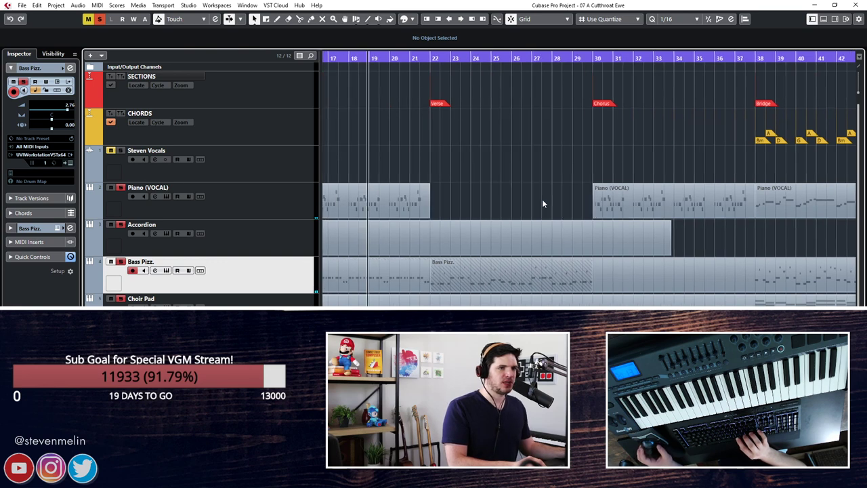
scroll(542, 203, left, 6)
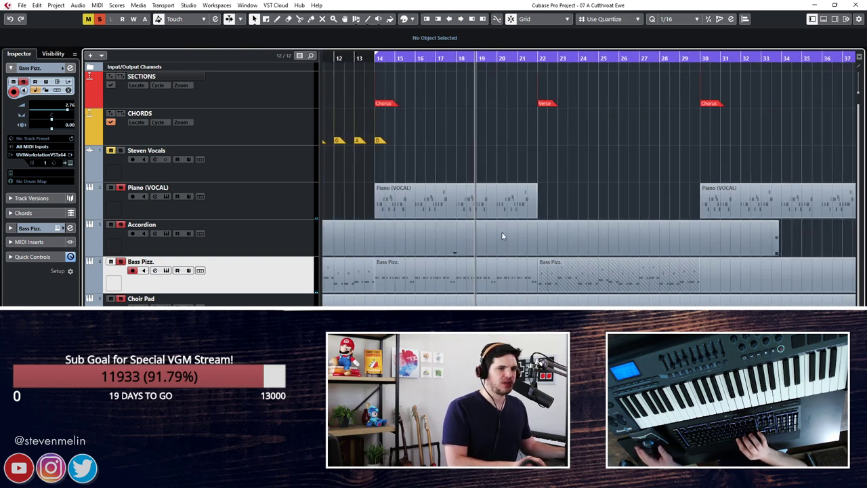
drag(420, 274, 746, 271)
key(Escape)
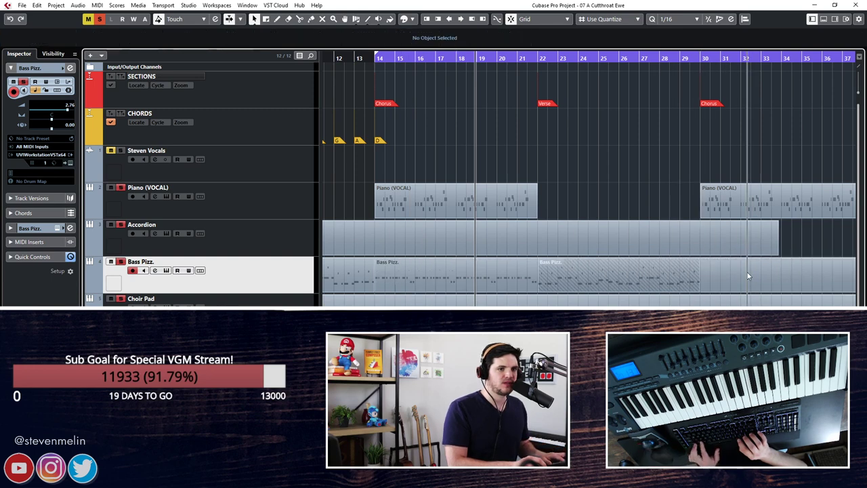
click(676, 18)
click(677, 52)
drag(472, 275, 775, 266)
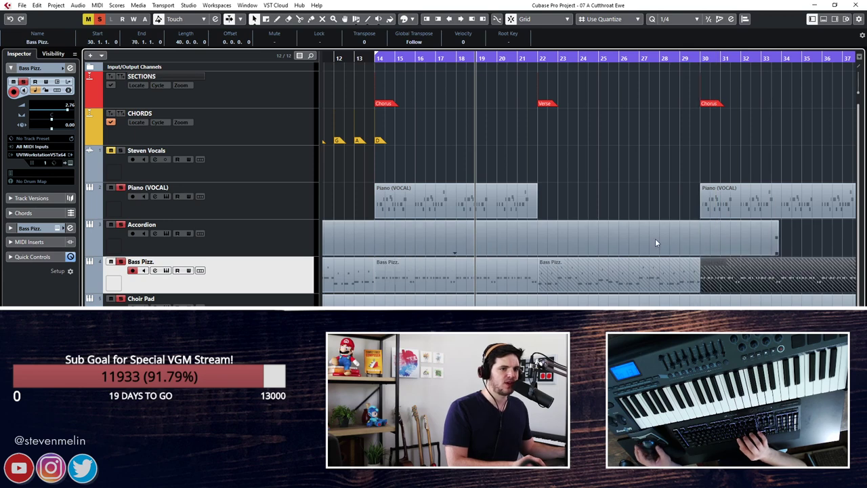
Glue all the Bass Pizz. parts from bar 2 onward into one continuous part.
scroll(655, 239, right, 5)
right_click(563, 269)
click(612, 272)
click(418, 275)
click(362, 263)
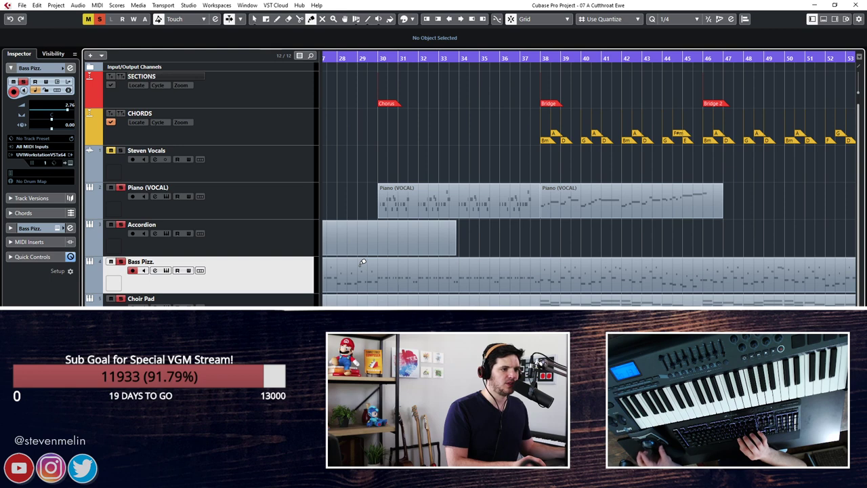
scroll(363, 263, left, 5)
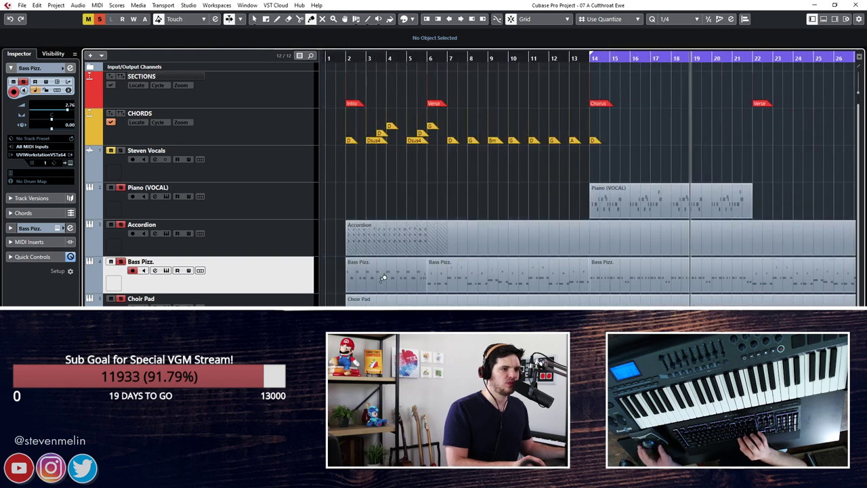
click(382, 278)
scroll(406, 271, right, 3)
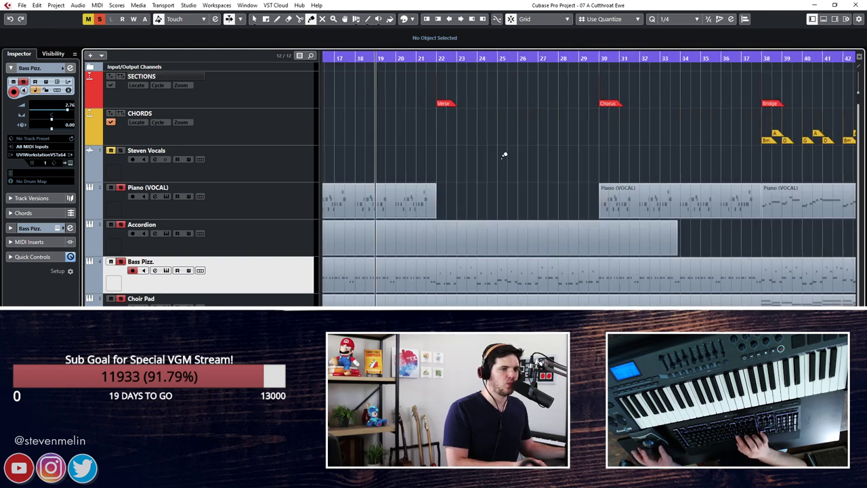
Split the merged Bass Pizz. part at bar 54 and delete the excess after it.
scroll(597, 208, right, 3)
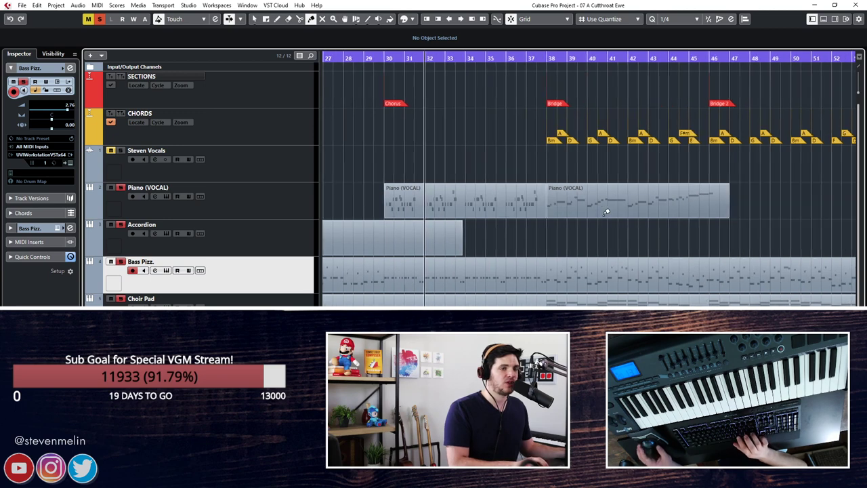
scroll(605, 210, right, 1)
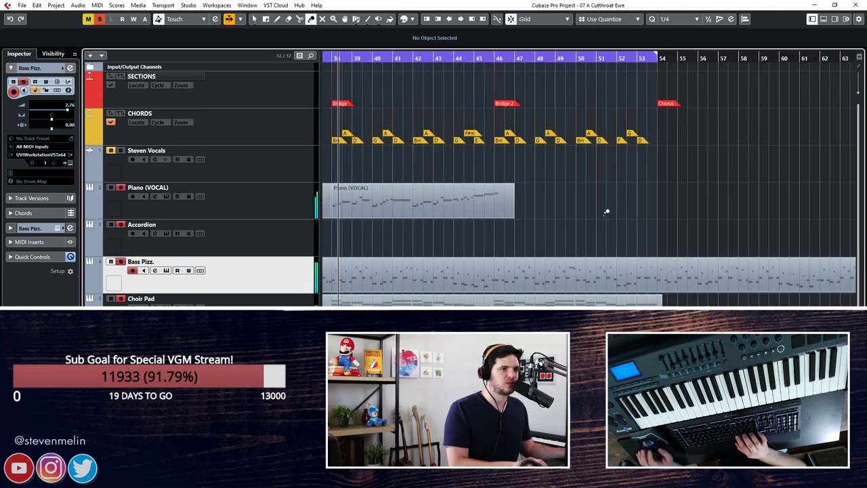
scroll(602, 205, right, 2)
scroll(576, 231, left, 1)
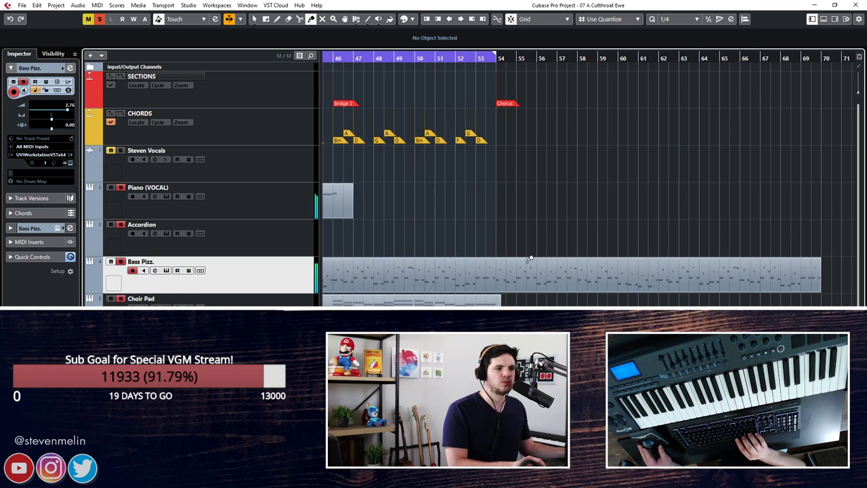
right_click(498, 265)
click(494, 267)
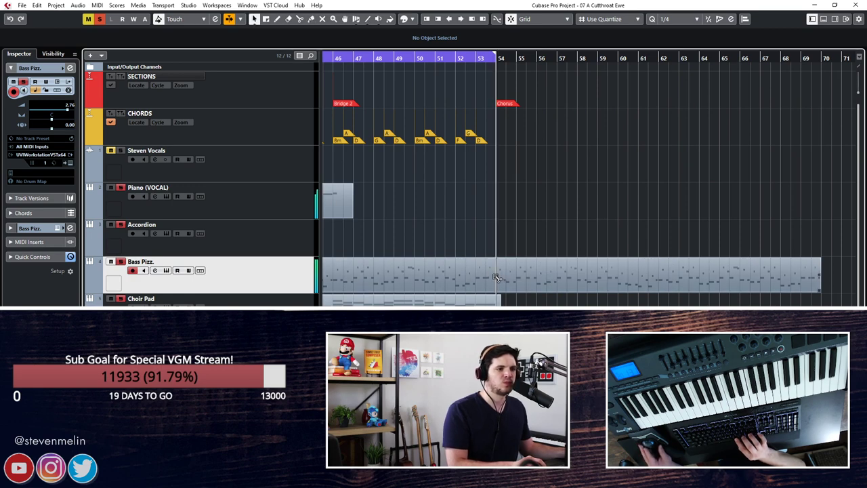
alt+click(497, 278)
click(463, 173)
scroll(466, 142, left, 7)
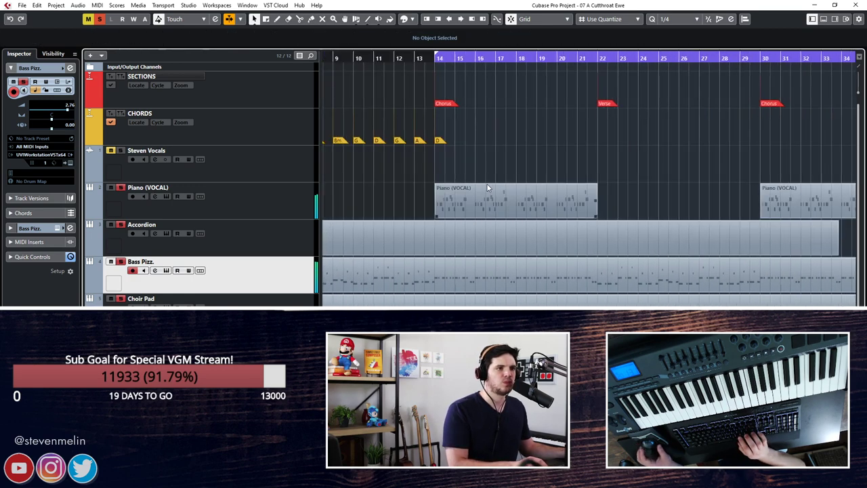
scroll(495, 135, right, 5)
scroll(496, 169, right, 2)
scroll(496, 170, left, 2)
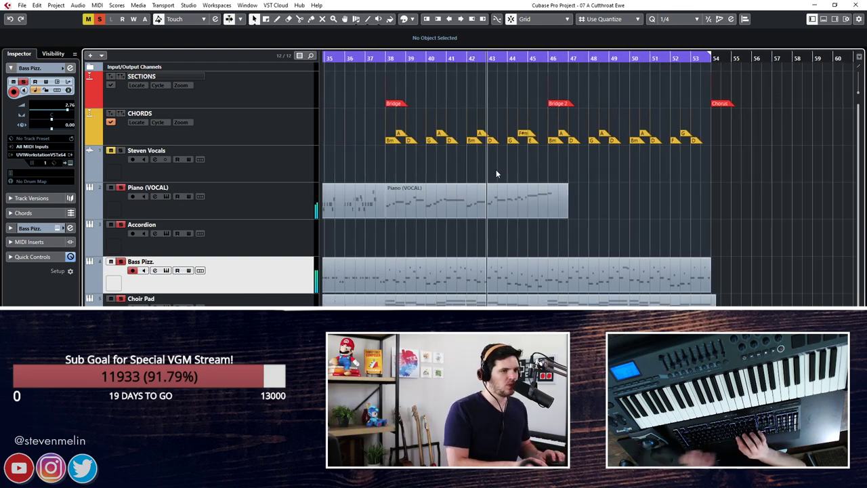
Copy the Piano (VOCAL) bridge part from bar 38 to the Bridge 2 section at bar 46.
key(space)
click(493, 211)
drag(492, 211, 583, 205)
Examine the notes of both Piano (VOCAL) bridge parts, including how the Bridge 2 copy ends around bar 54.
double_click(554, 194)
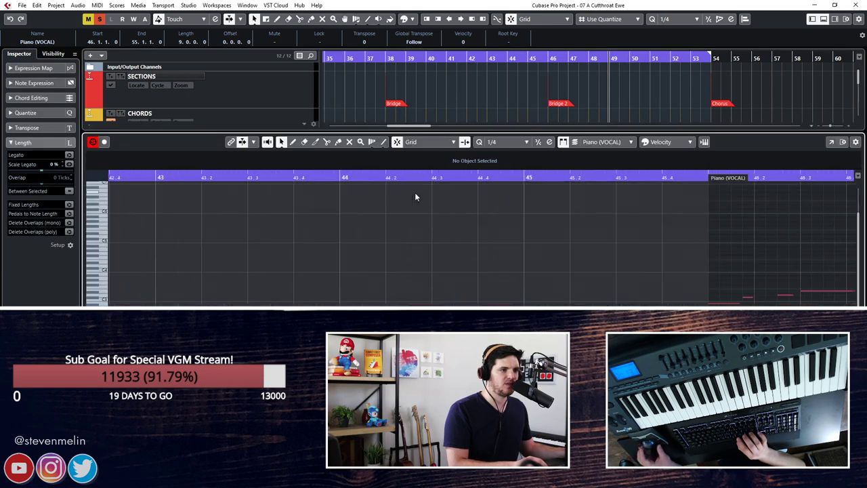
key(ctrl+e)
click(528, 202)
double_click(528, 202)
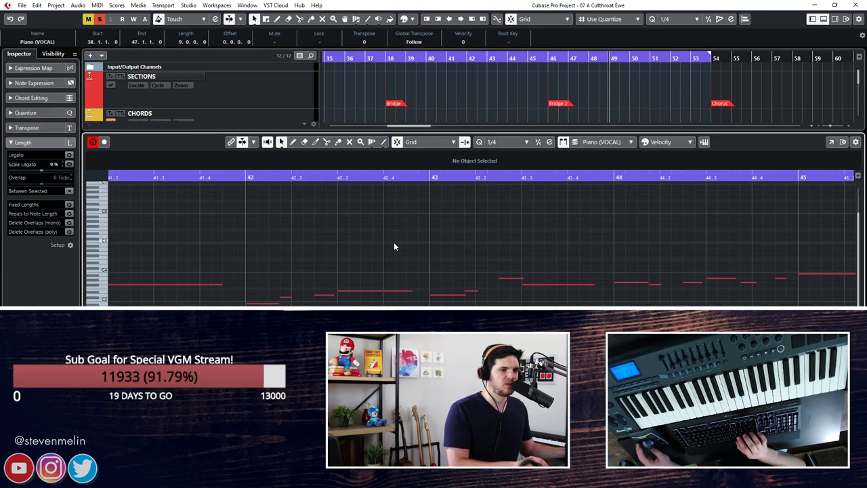
key(ctrl+e)
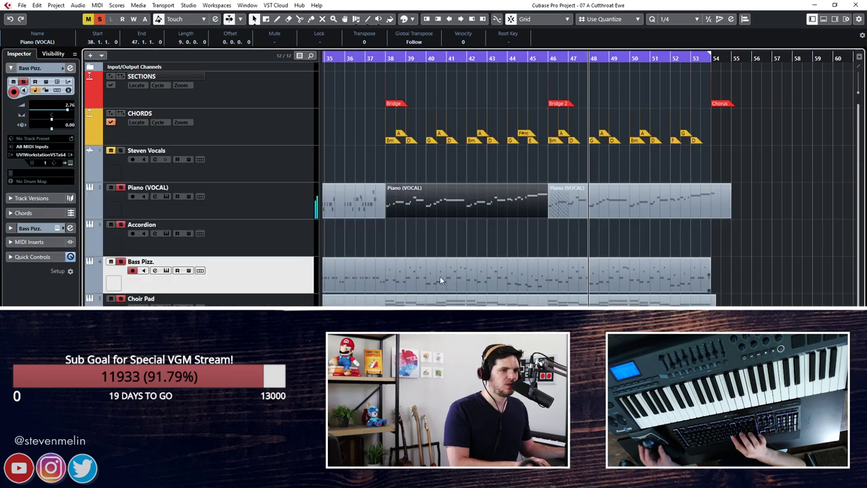
scroll(541, 173, right, 5)
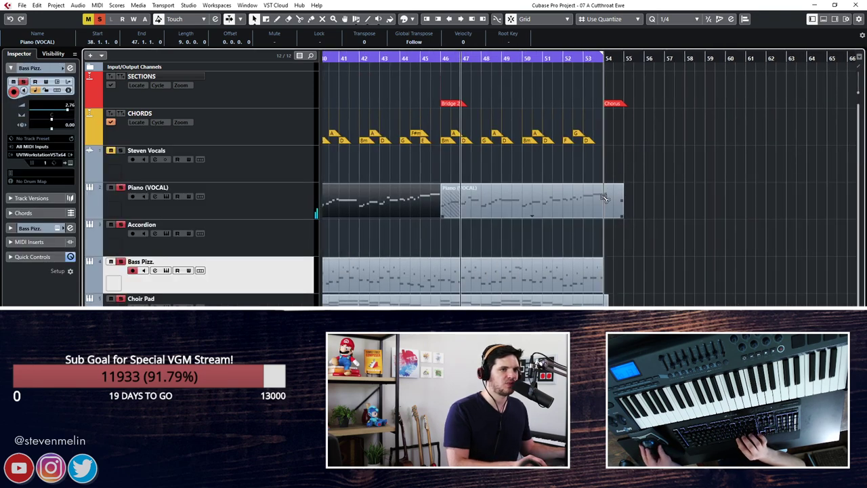
double_click(593, 196)
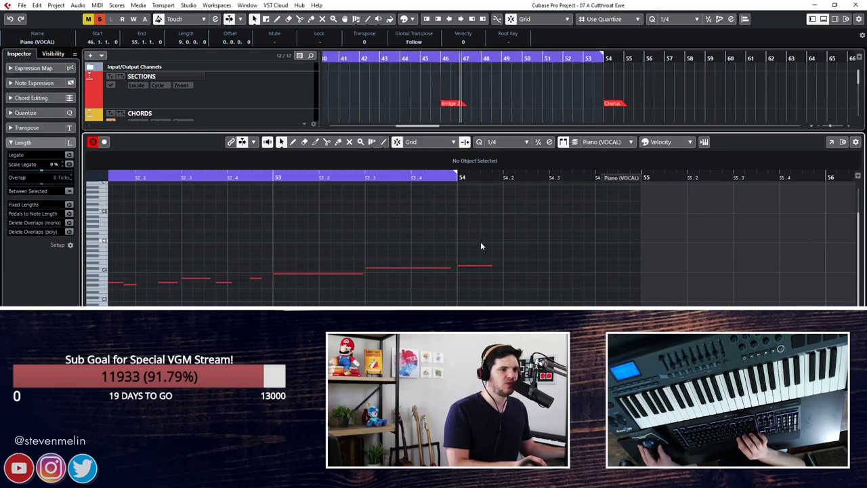
key(ctrl+e)
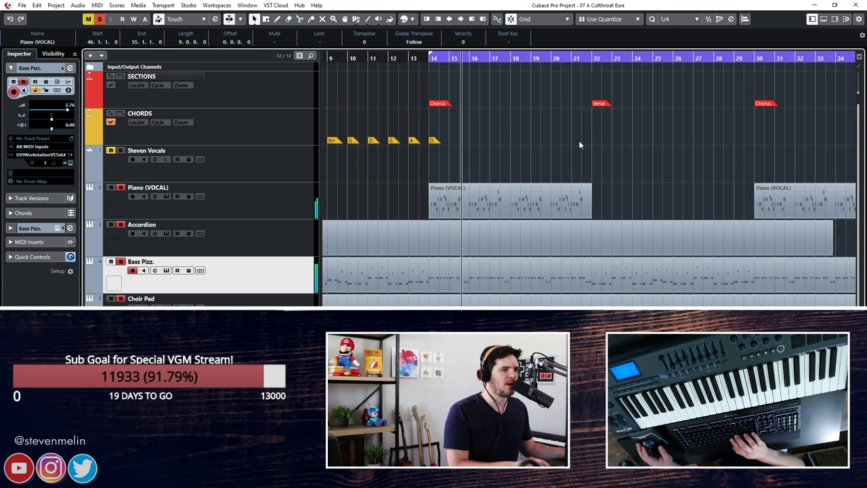
Stop playback and extend the start of the cycle range back to bar 2.
scroll(578, 143, right, 5)
key(space)
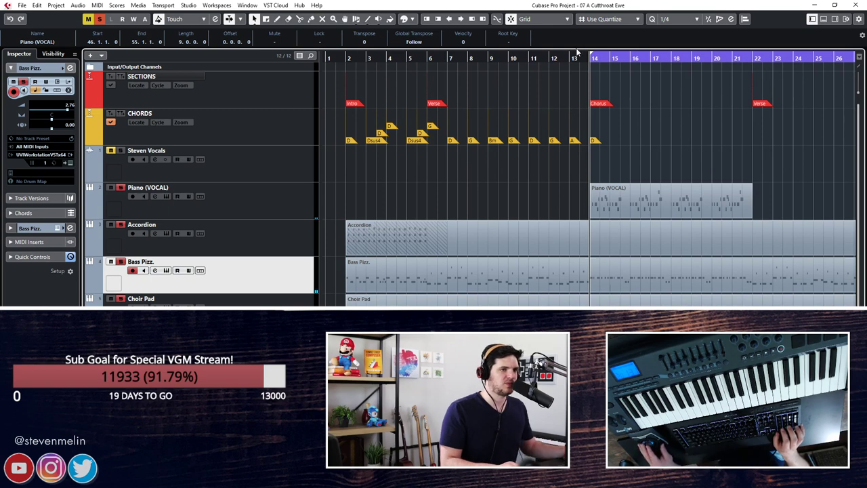
drag(591, 58, 404, 73)
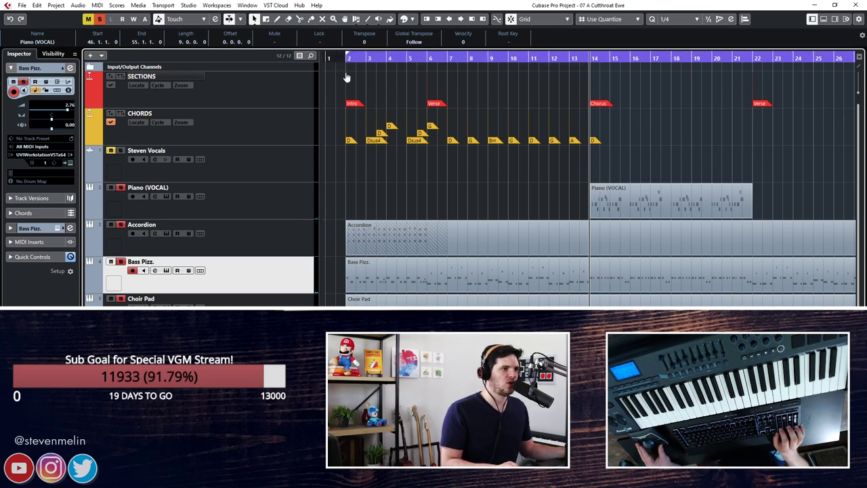
Look over the arrangement from the intro to the Chorus marker at bar 54.
scroll(501, 181, right, 10)
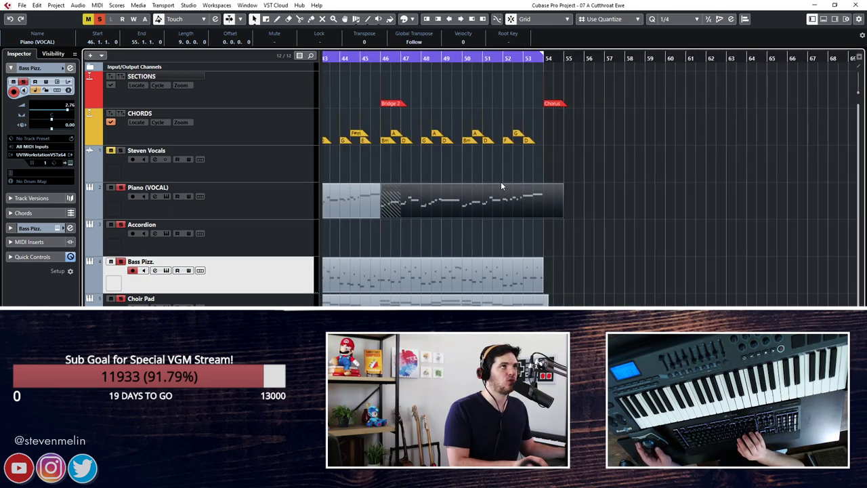
click(504, 83)
click(552, 103)
scroll(498, 106, left, 10)
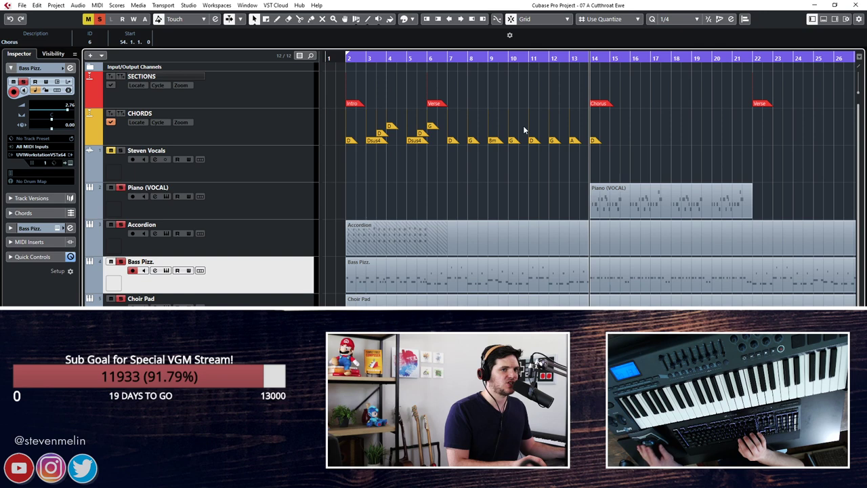
scroll(524, 129, right, 3)
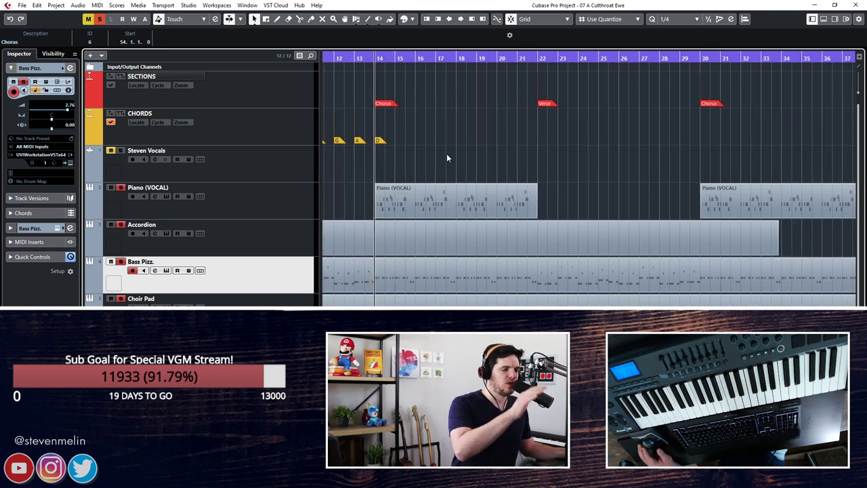
scroll(516, 142, right, 1)
scroll(515, 142, right, 6)
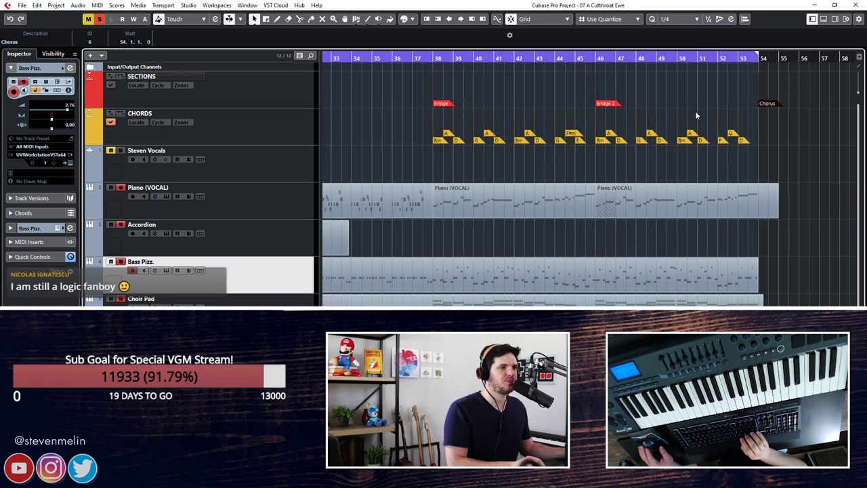
drag(689, 57, 750, 65)
scroll(658, 119, left, 10)
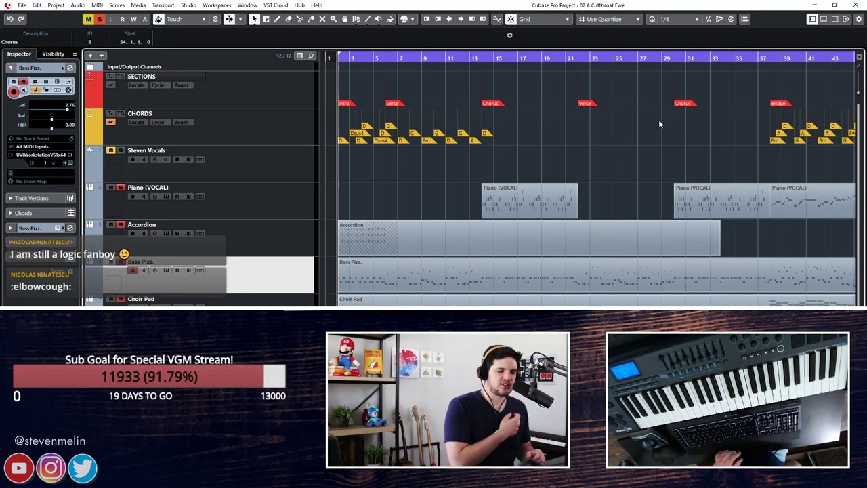
Play back the intro and verse from bar 2, select the VSL Strings track and return to the start.
key(space)
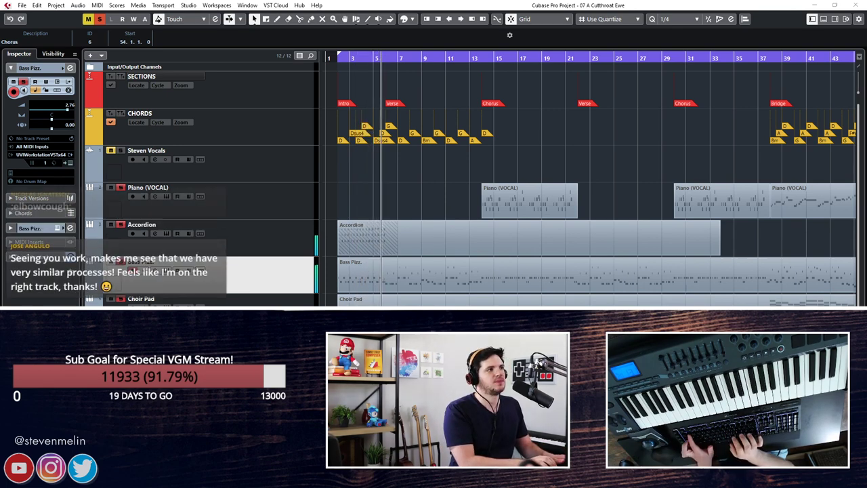
click(474, 186)
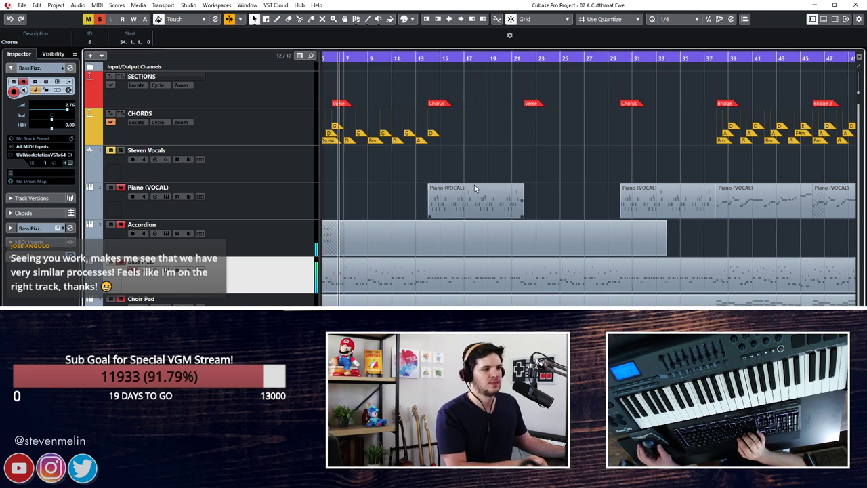
key(h)
key(h)
key(h)
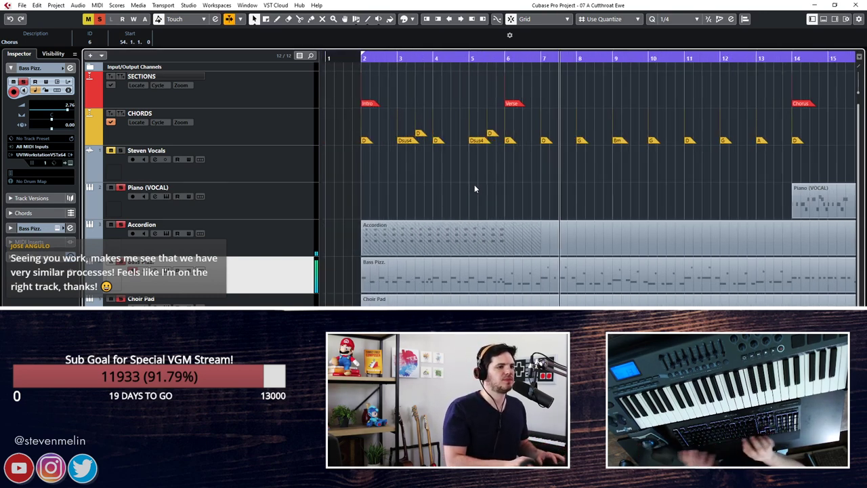
key(KP_Subtract)
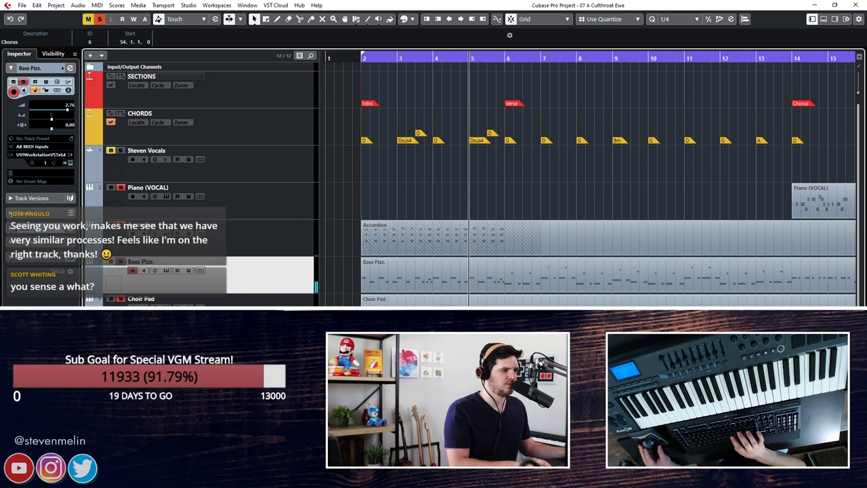
key(Down)
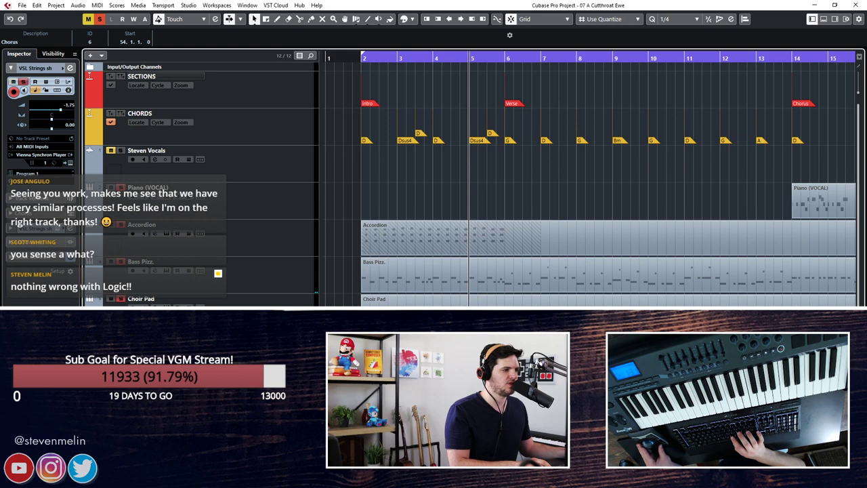
key(KP_Subtract)
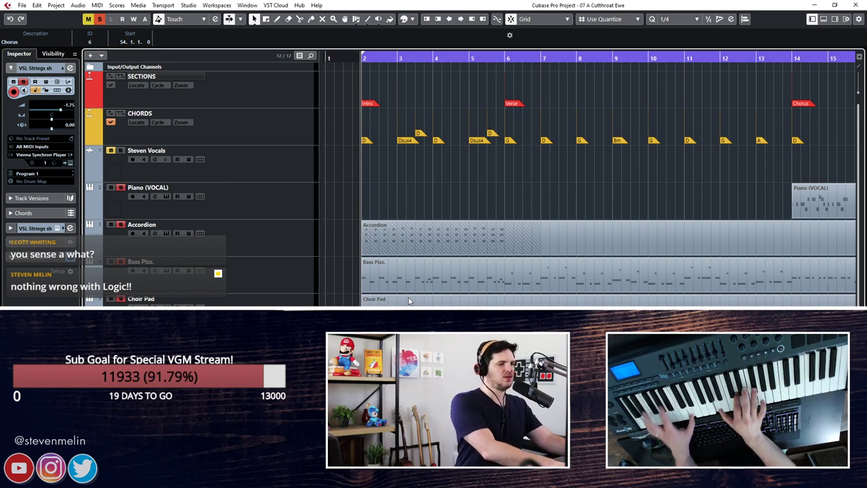
Add an instrument track using UVIWorkstationVSTx64 with Stereo Out and name it Acous. Guitar.
key(ctrl+t)
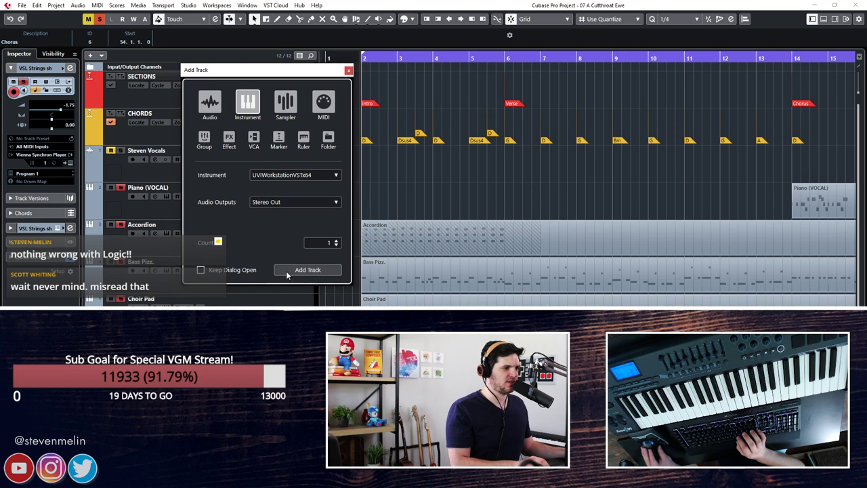
click(306, 269)
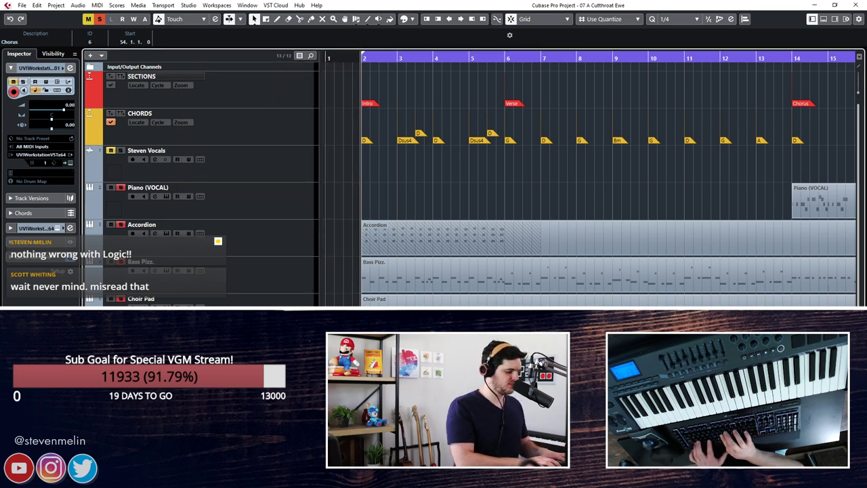
key(Return)
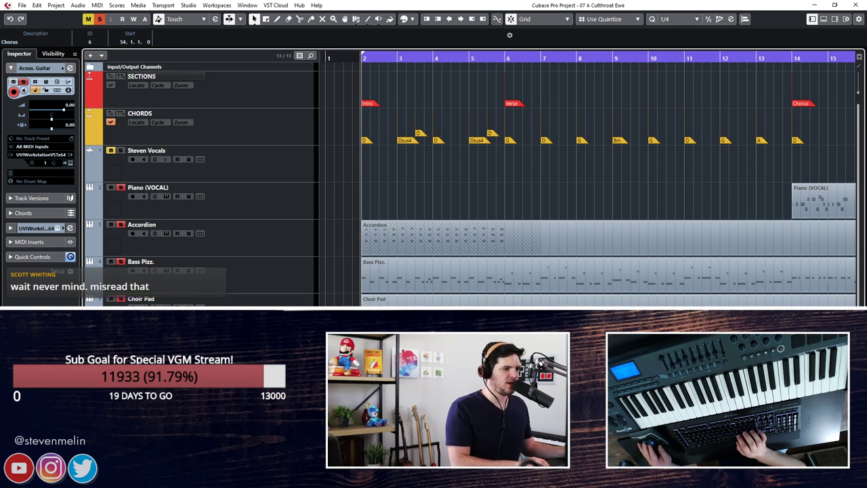
Search the UVI Workstation library for "guitar" and load the Celtic Guitars preset on the Acous. Guitar track.
click(66, 163)
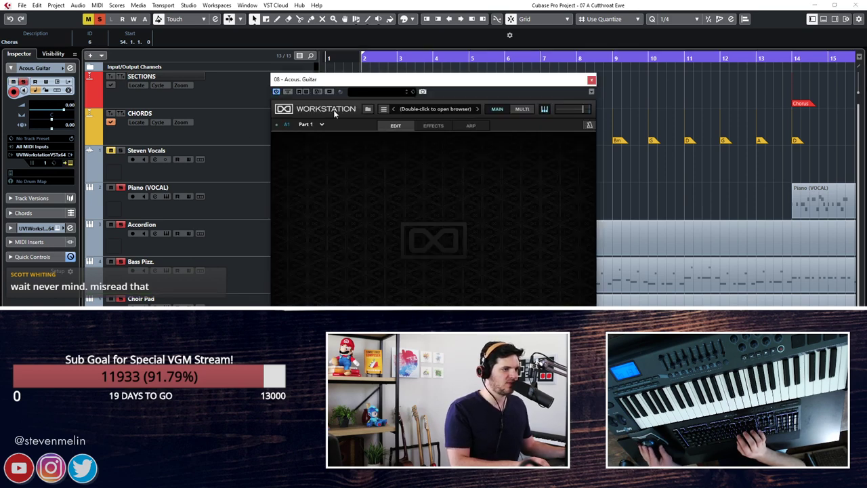
double_click(222, 74)
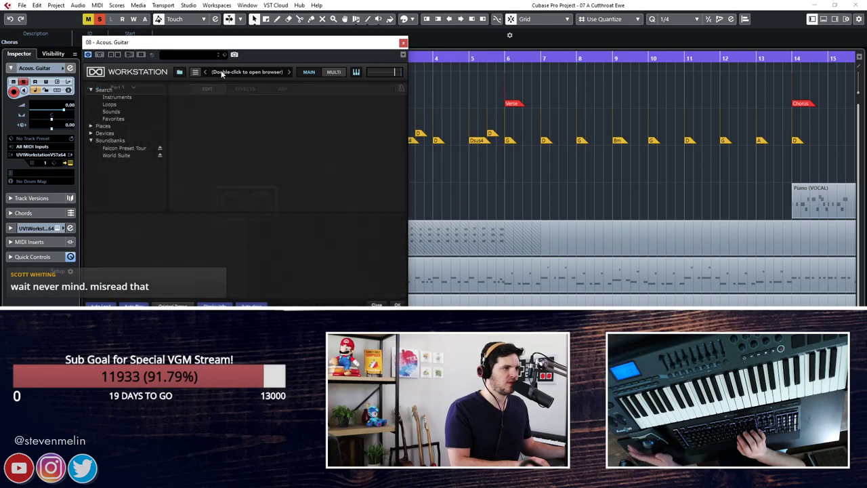
click(125, 92)
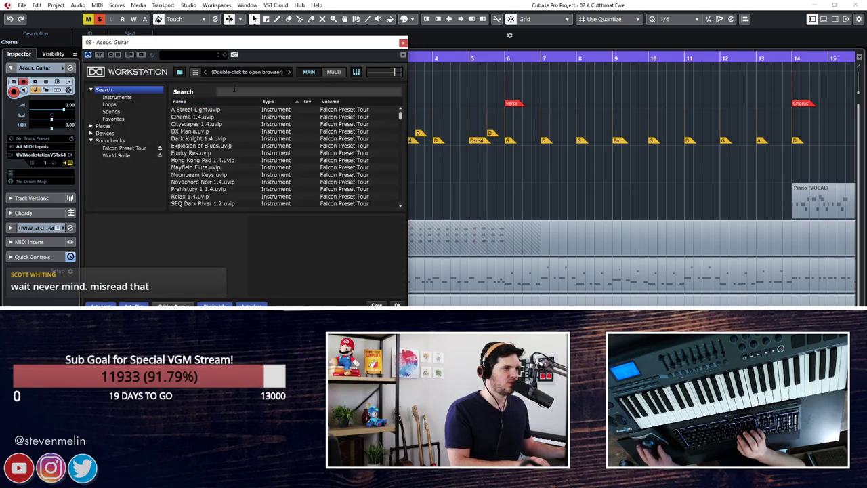
text(guitar)
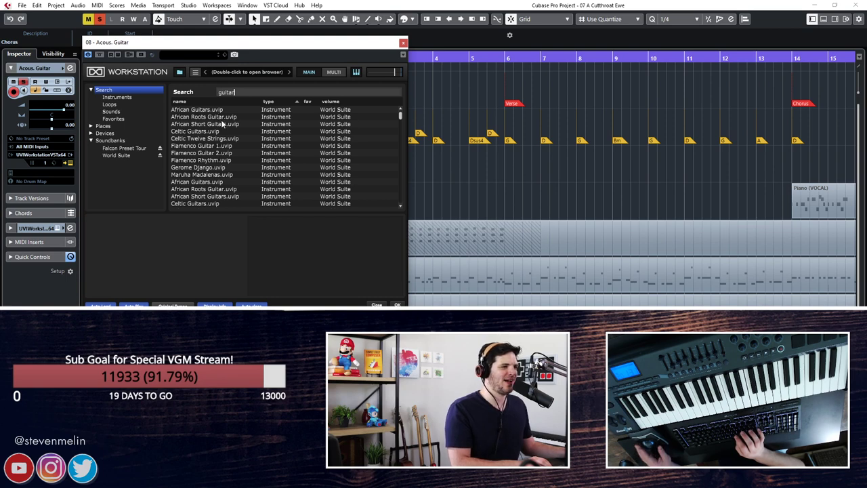
scroll(216, 128, down, 5)
scroll(210, 131, up, 5)
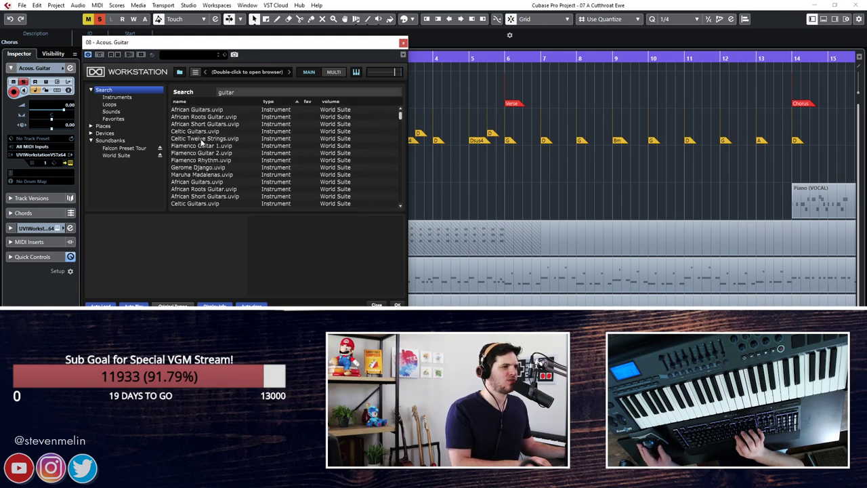
double_click(198, 132)
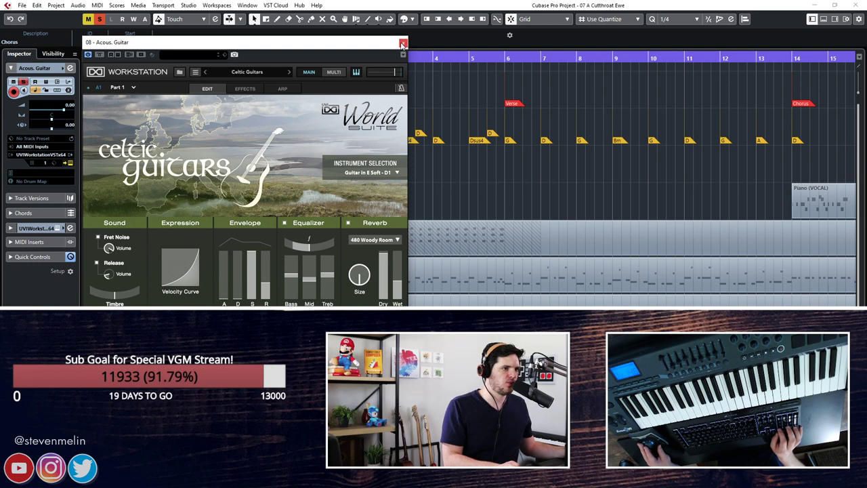
Choose Guitar in E Soft - D1 as the Celtic Guitars instrument and close the plug-in window.
click(377, 167)
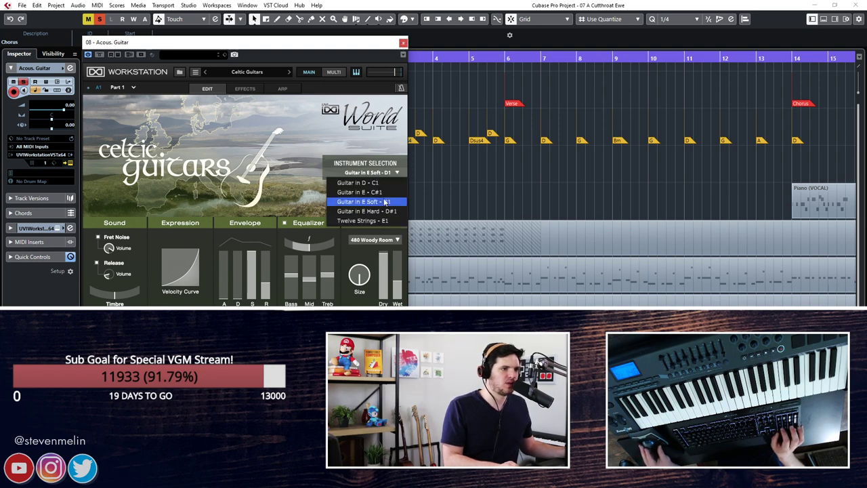
click(380, 201)
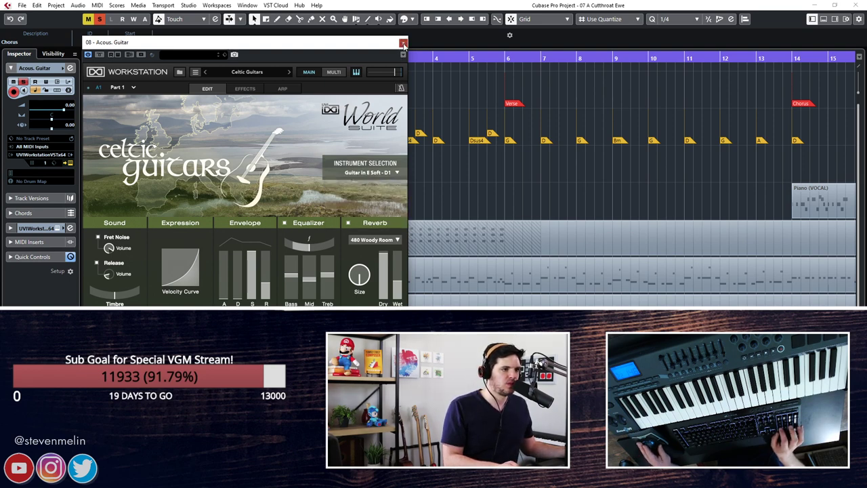
click(403, 44)
Play the song back from bar 2 to rehearse the Acous. Guitar part along with the arrangement.
key(space)
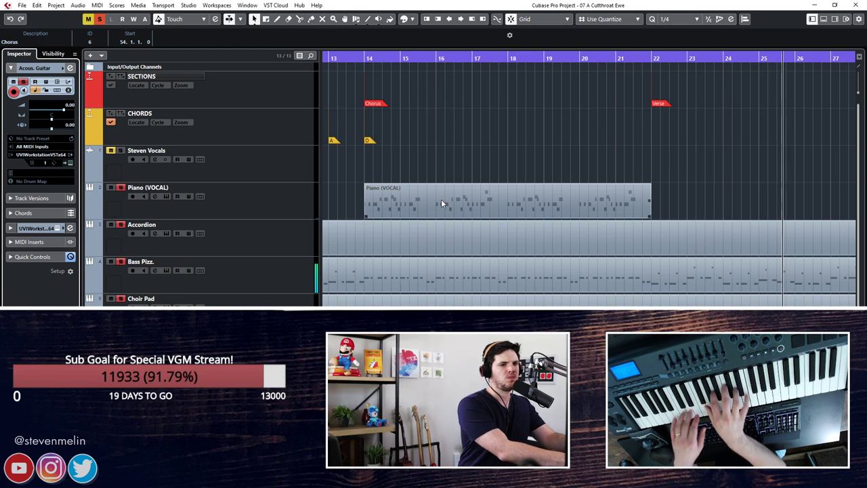
key(space)
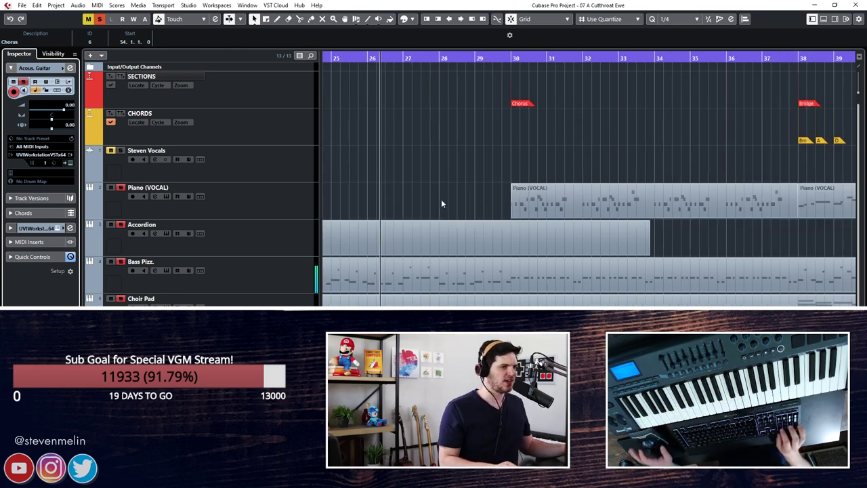
key(Home)
key(space)
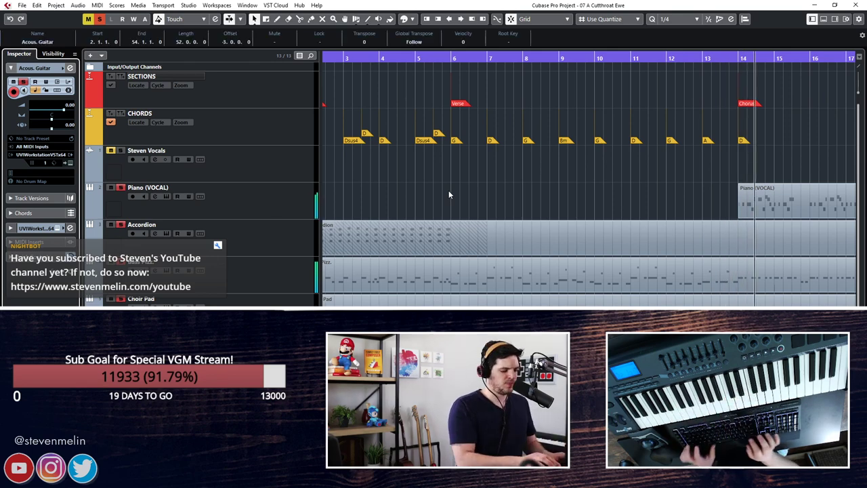
key(space)
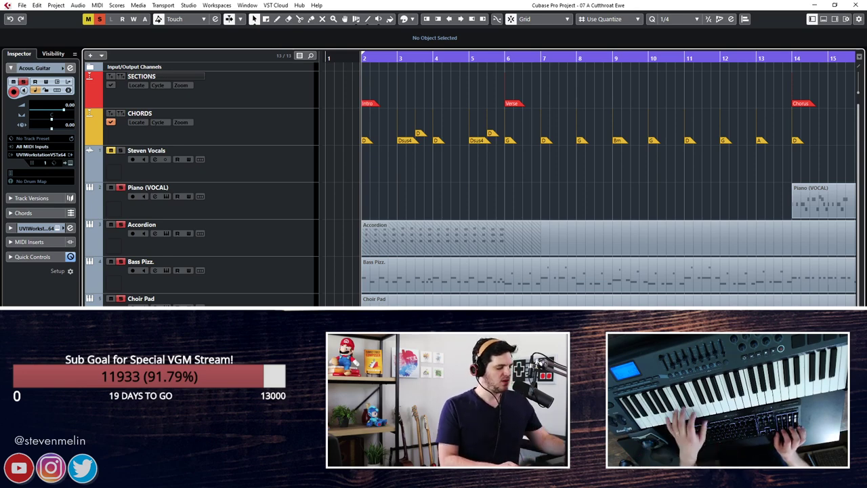
key(space)
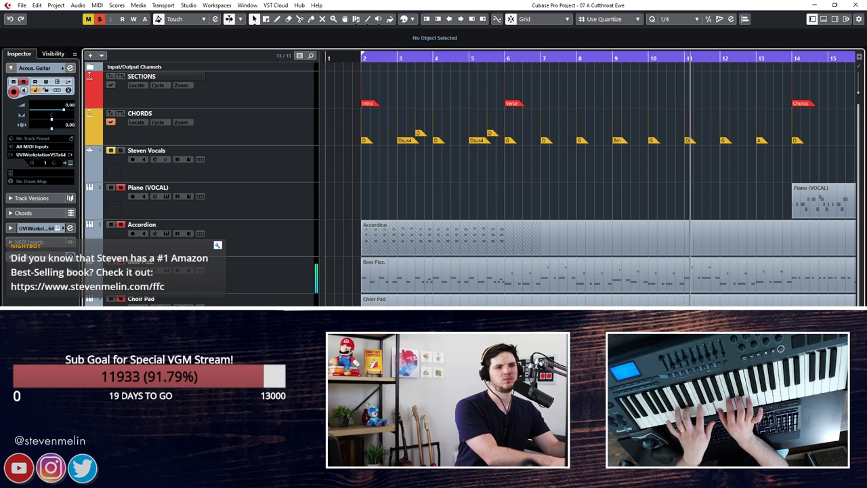
Play the song from bar 5 to try out the Acous. Guitar part over the end of the intro and the verse.
key(space)
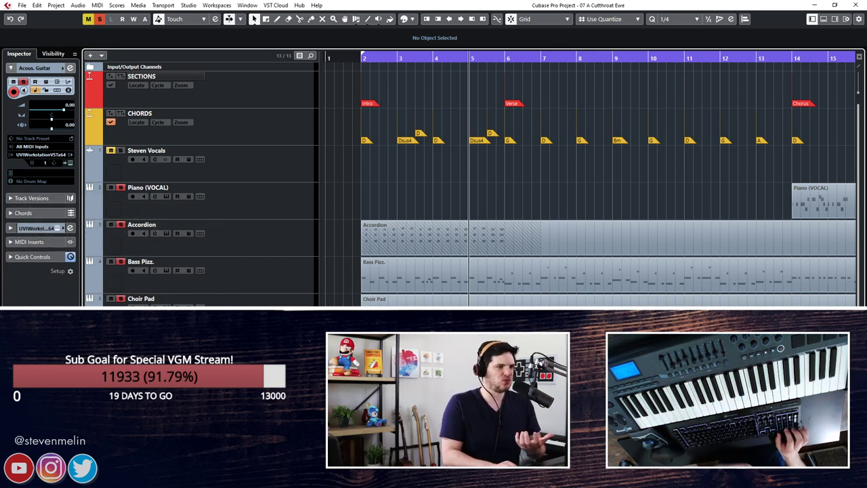
key(space)
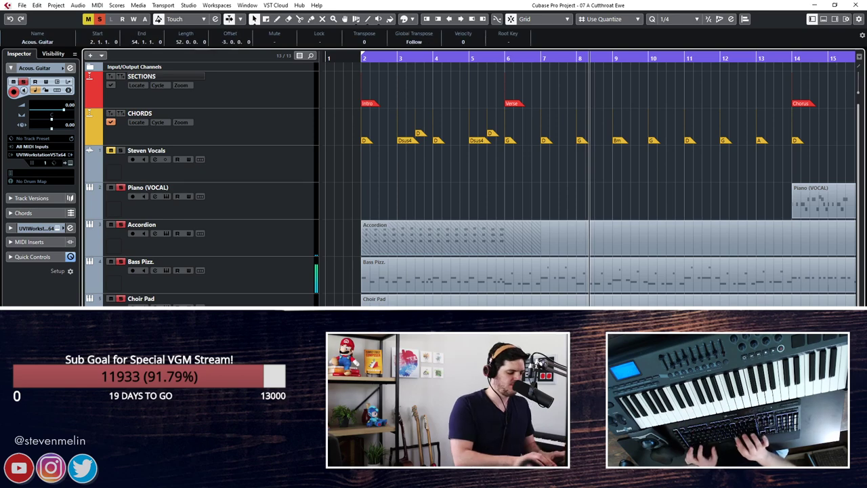
key(KP_Subtract)
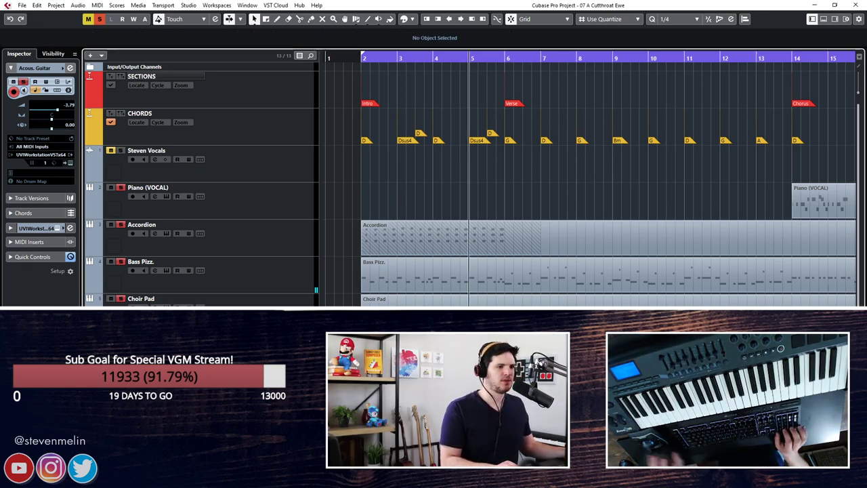
key(space)
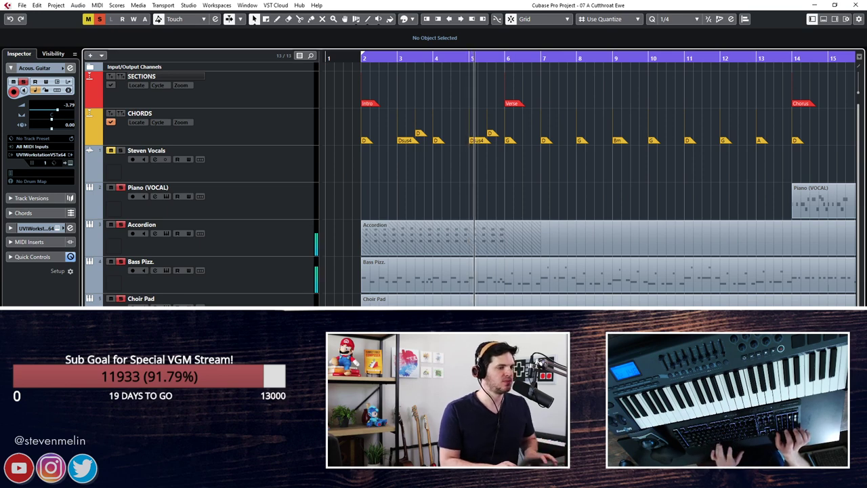
key(space)
key(space)
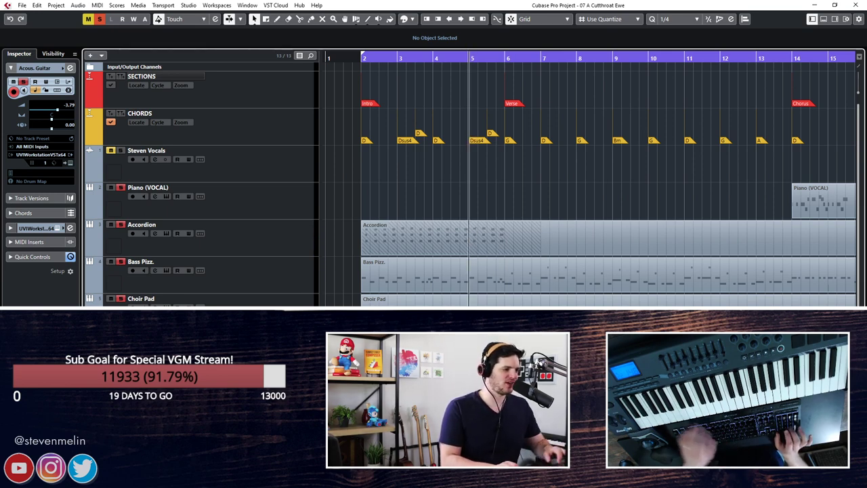
key(space)
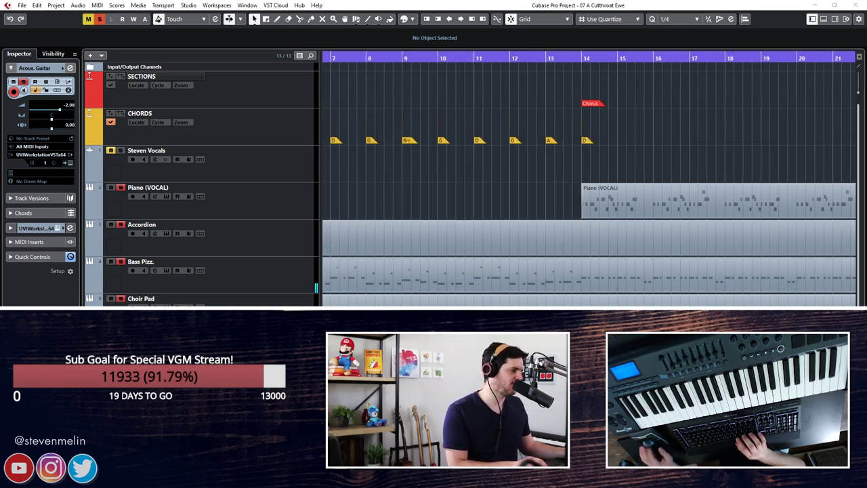
Copy the first verse's chord events, from the G at bar 6 through the D at bar 14, to the second Verse starting at bar 22.
key(g)
key(g)
key(g)
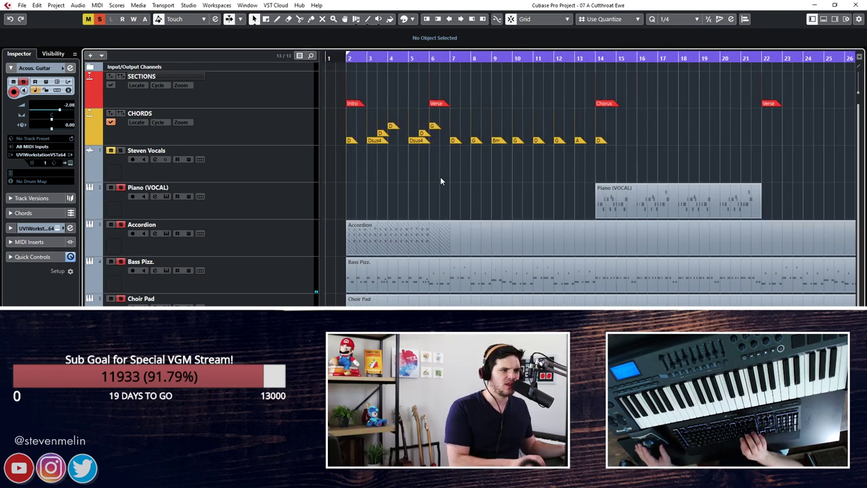
drag(623, 160, 767, 130)
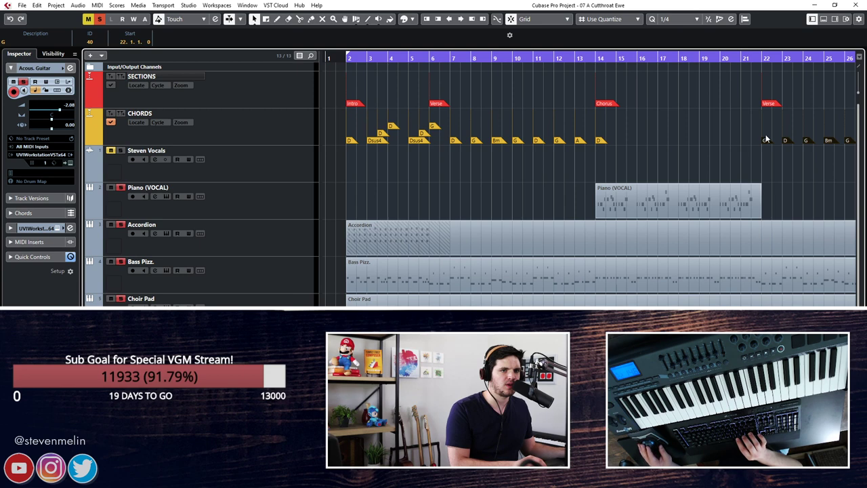
scroll(692, 129, right, 6)
scroll(633, 135, down, 2)
scroll(606, 128, up, 2)
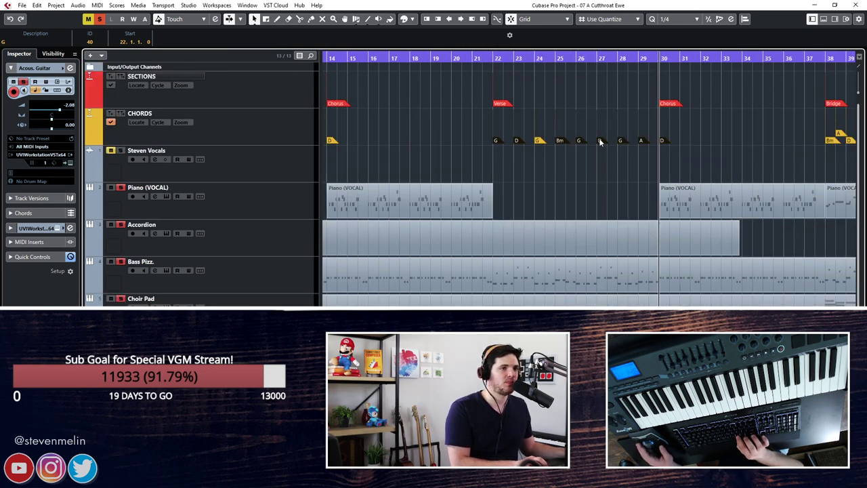
click(567, 181)
scroll(610, 138, right, 2)
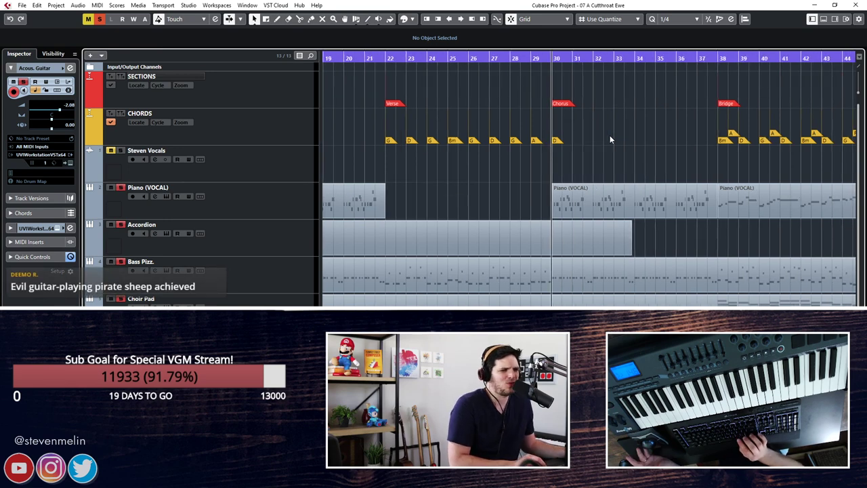
scroll(610, 138, right, 1)
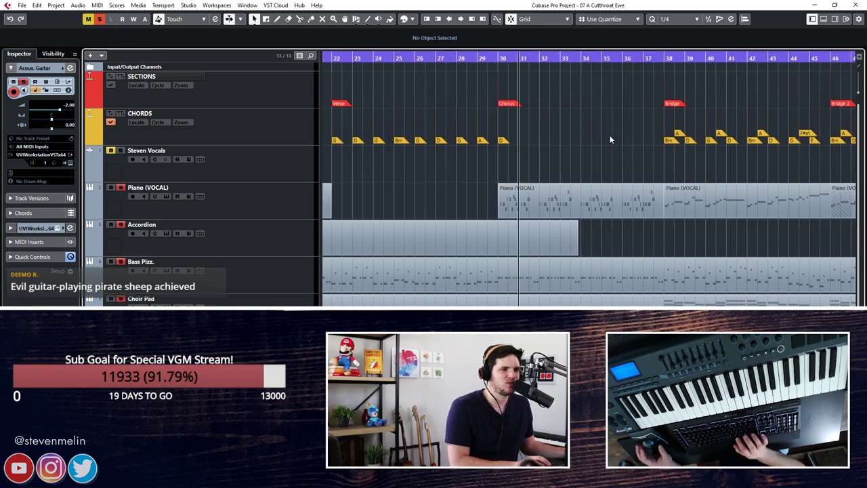
Play the song from bar 5 into Bridge 2 and capture the Acous. Guitar performance as a part spanning bars 2 to 54.
scroll(609, 135, left, 8)
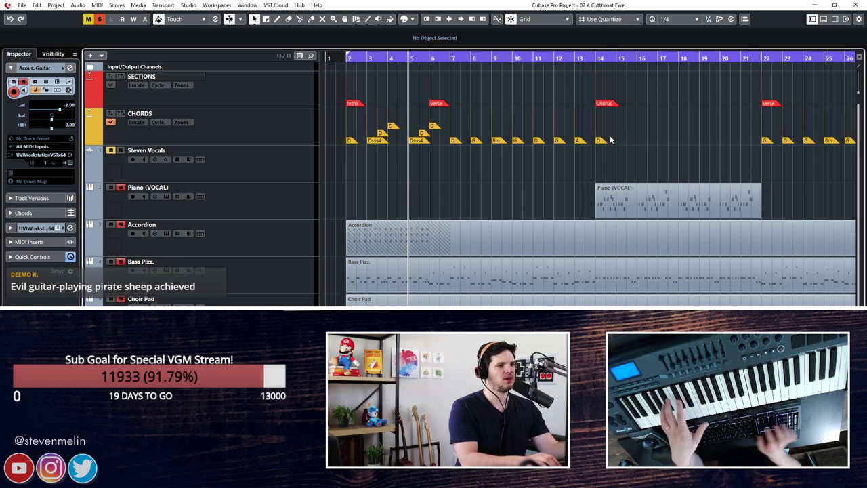
key(space)
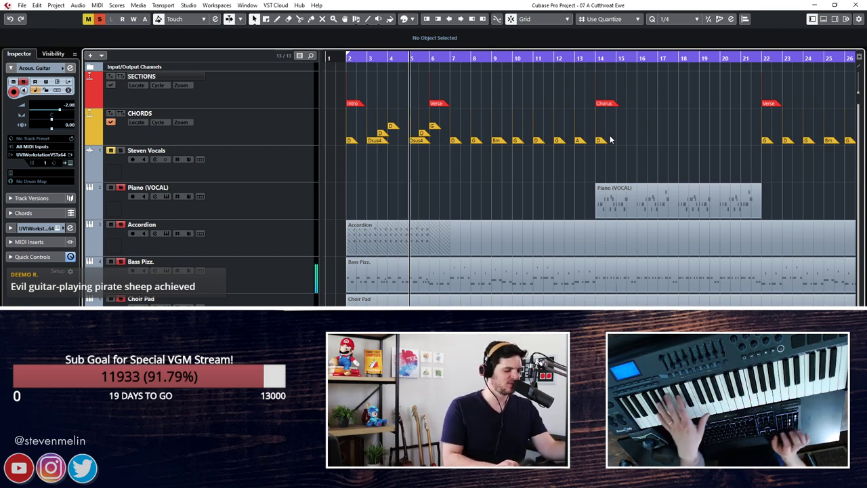
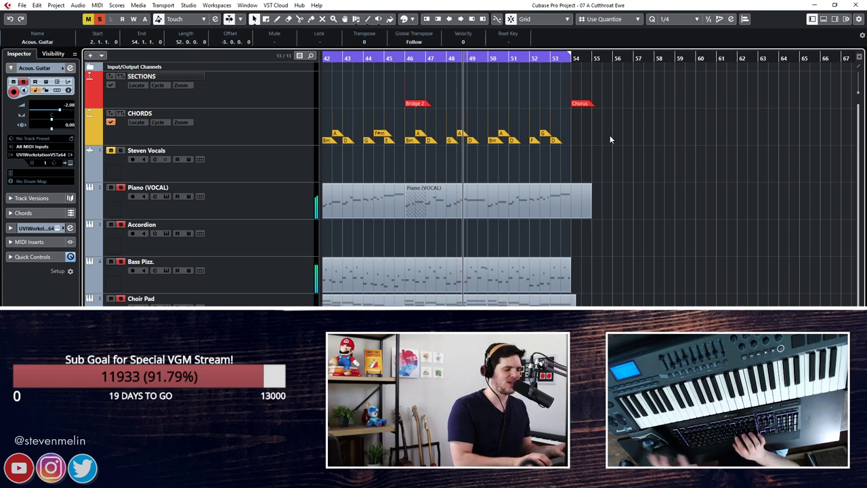
scroll(522, 264, left, 5)
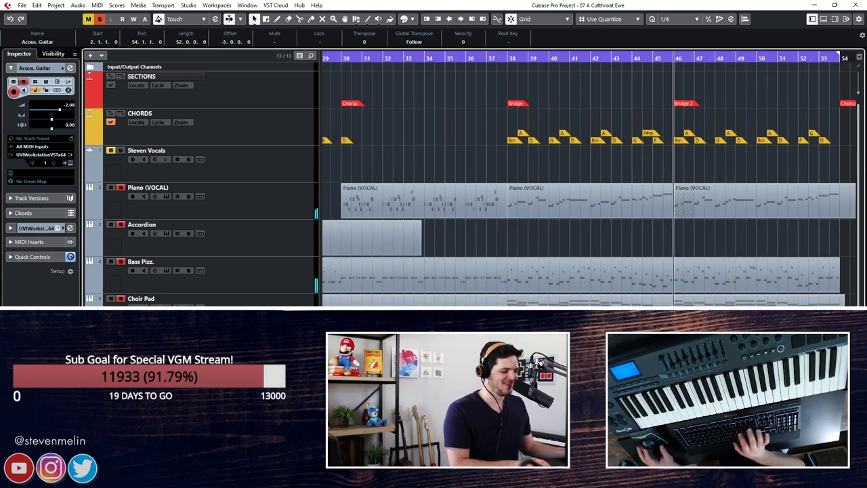
Check the Celtic Guitars instrument selection on the Acous. Guitar track, keeping Guitar in E Soft - D1, and close the plug-in window.
key(e)
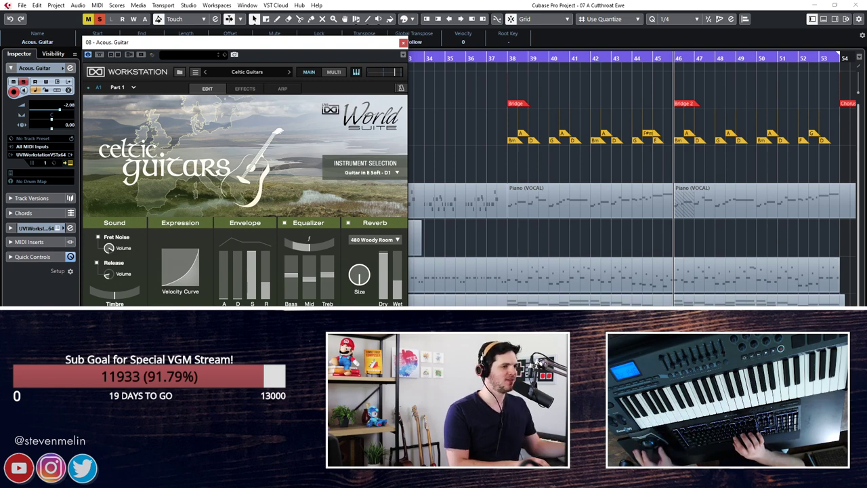
click(369, 167)
click(358, 192)
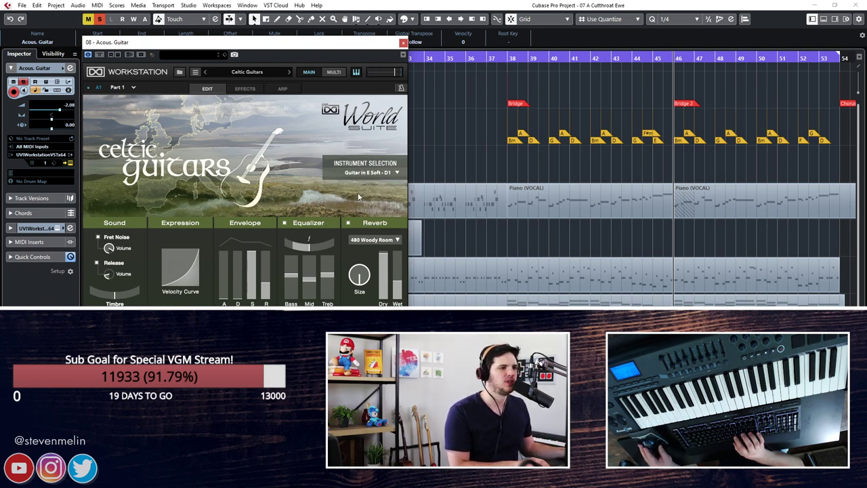
click(355, 173)
click(358, 199)
click(403, 42)
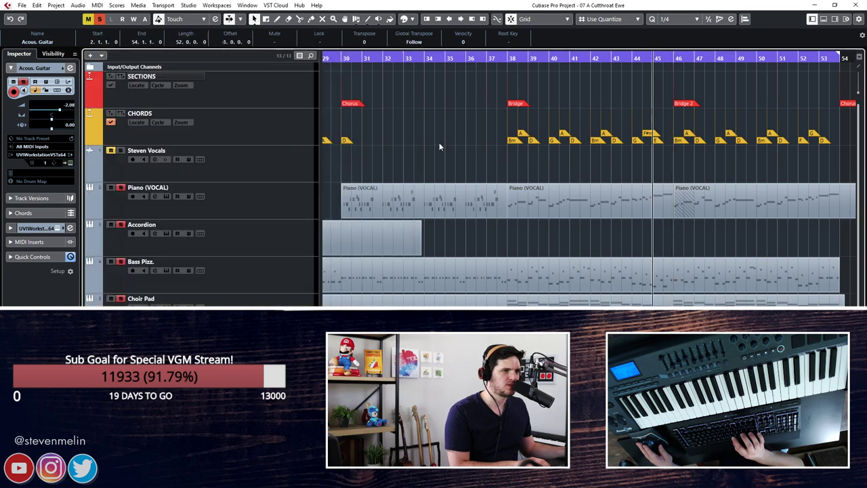
Nudge all notes of the Acous. Guitar part slightly later and quantize them to 1/16.
key(KP_Subtract)
key(ctrl+e)
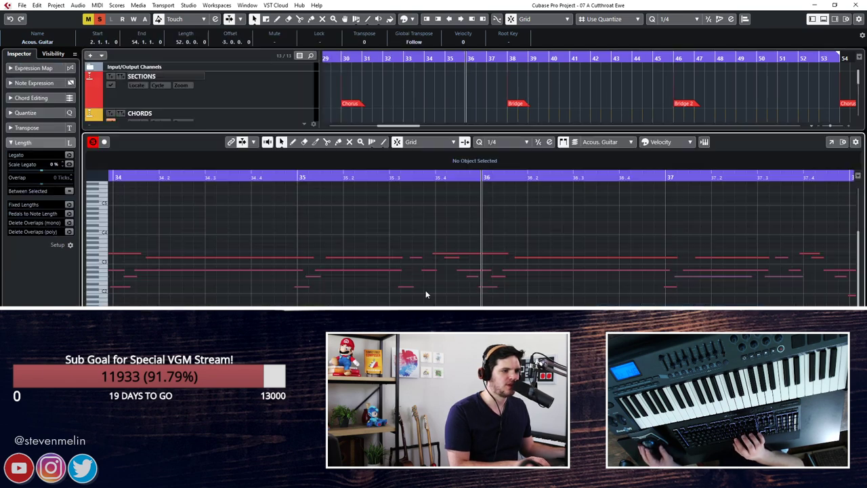
key(ctrl+a)
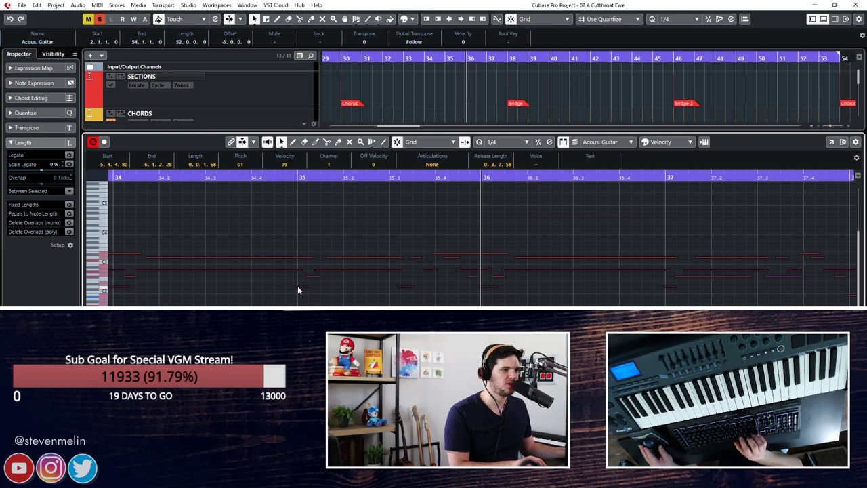
drag(297, 286, 299, 285)
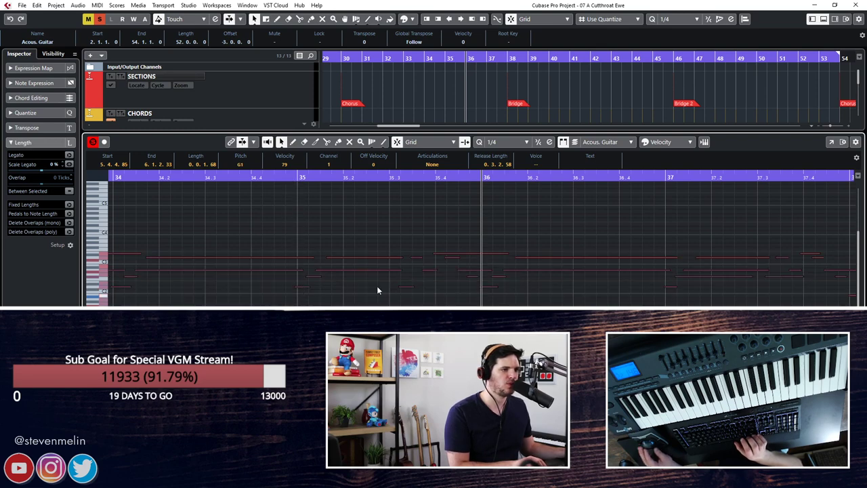
click(499, 141)
click(502, 198)
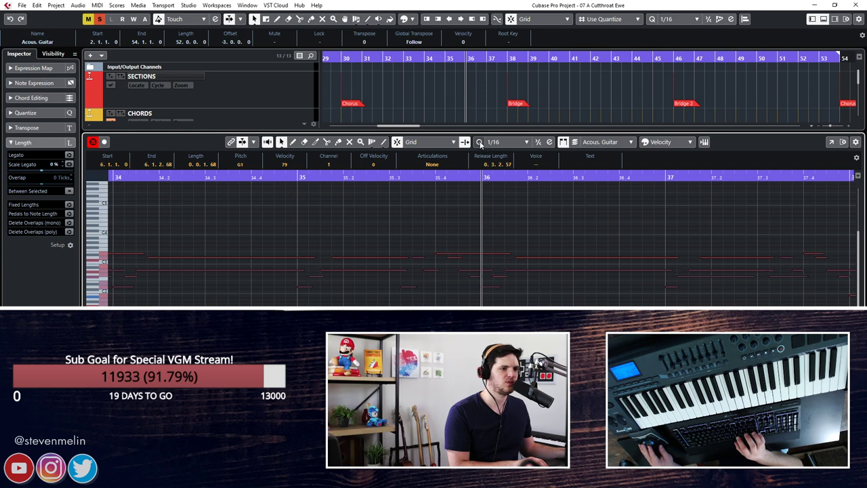
key(ctrl+e)
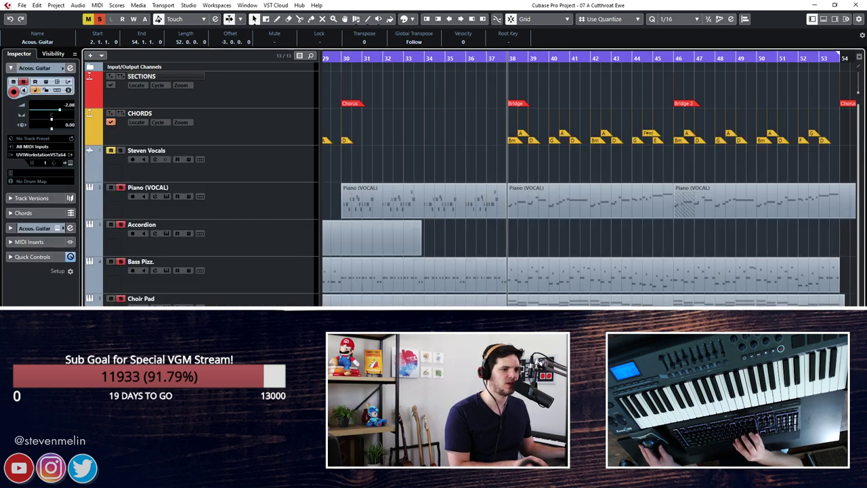
Play the song and inspect the Celtic Guitars instrument choices and arpeggiator page, keeping Guitar in E Soft - D1.
key(space)
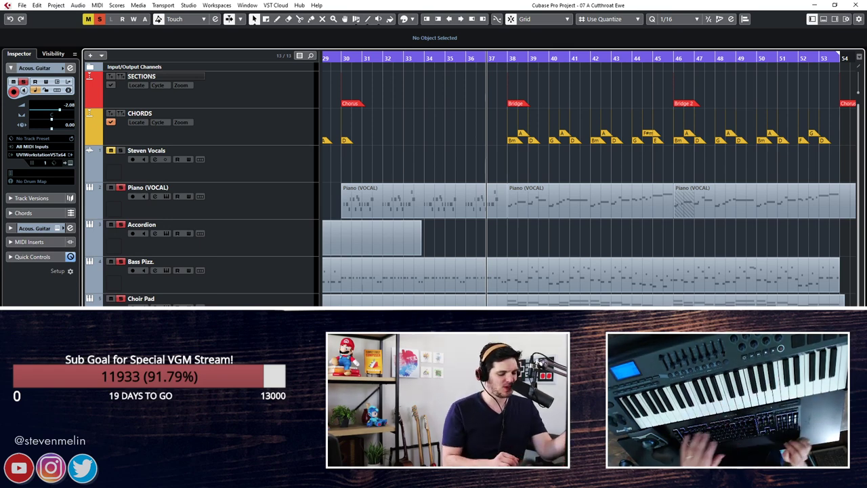
key(e)
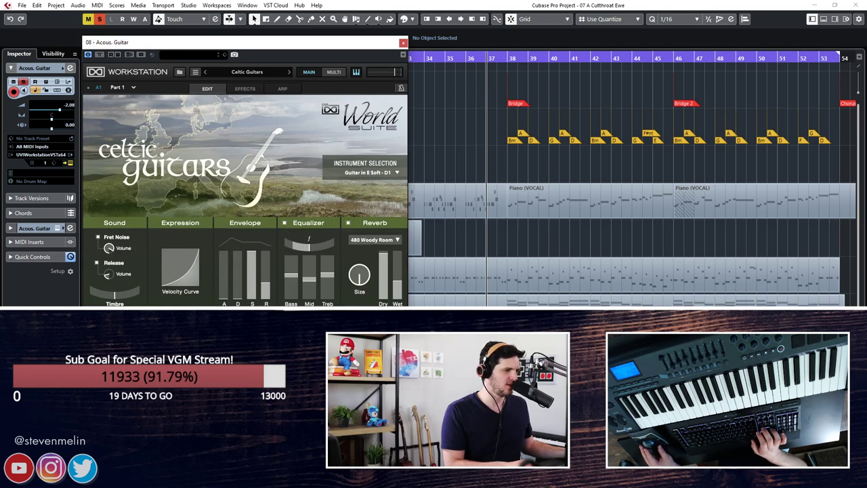
click(375, 176)
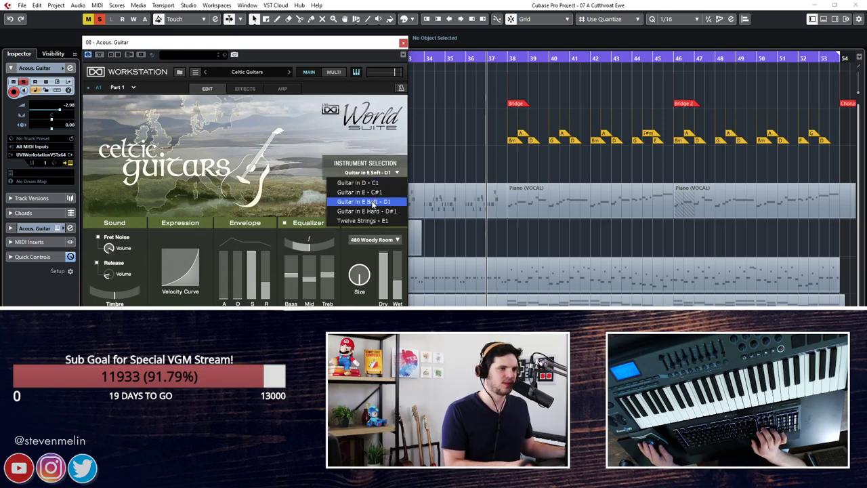
click(373, 201)
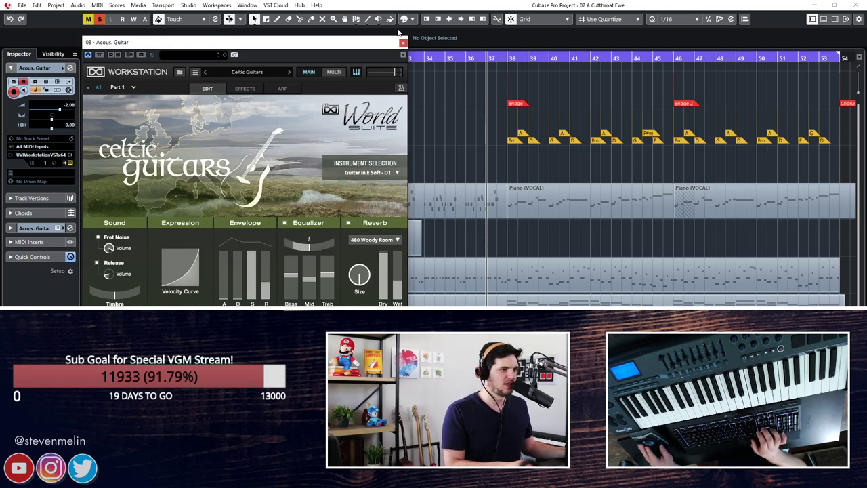
click(376, 173)
click(269, 143)
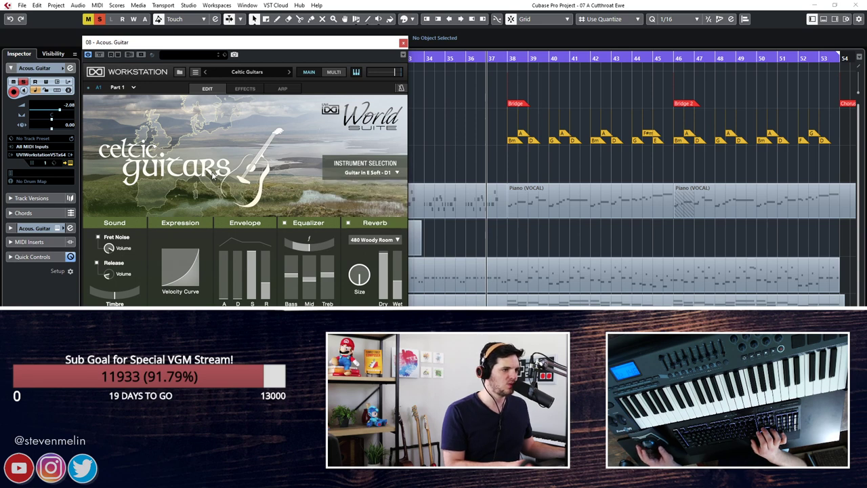
click(246, 89)
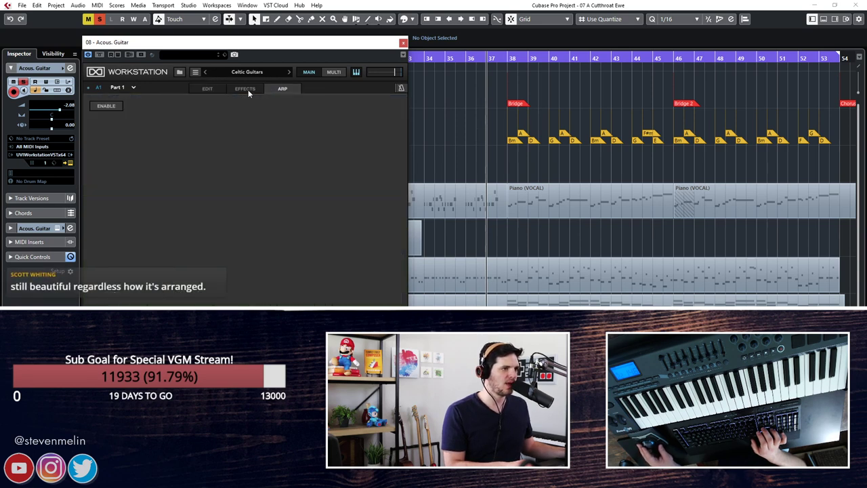
click(214, 87)
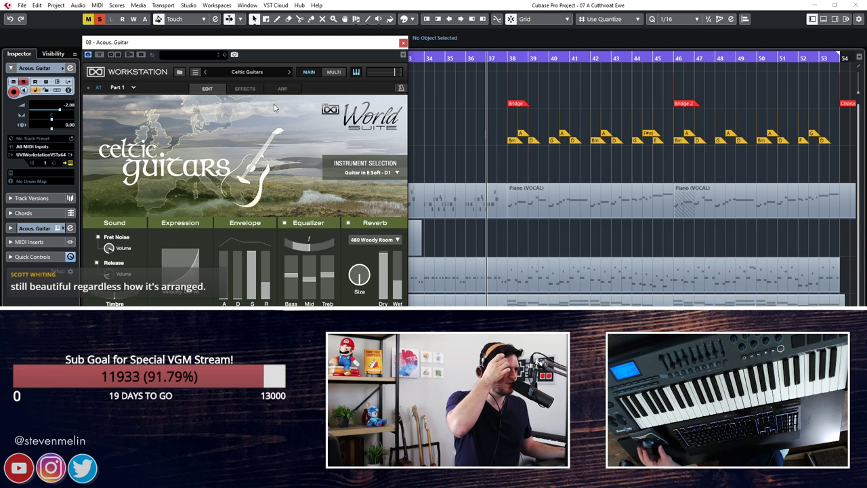
click(403, 42)
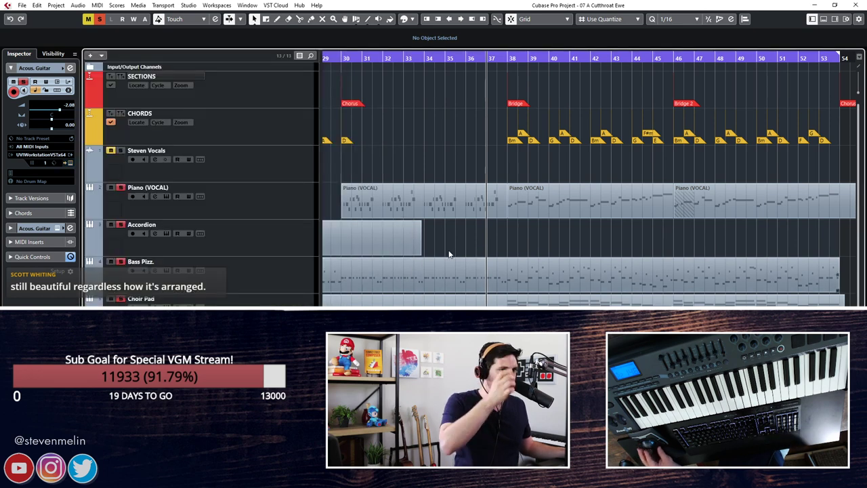
Play the song from bar 37 and capture the Acous. Guitar performance over the Bridge.
key(space)
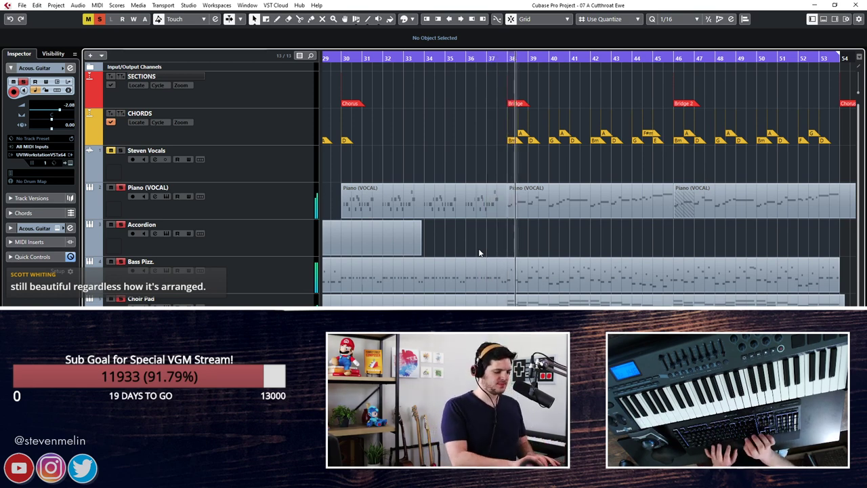
key(space)
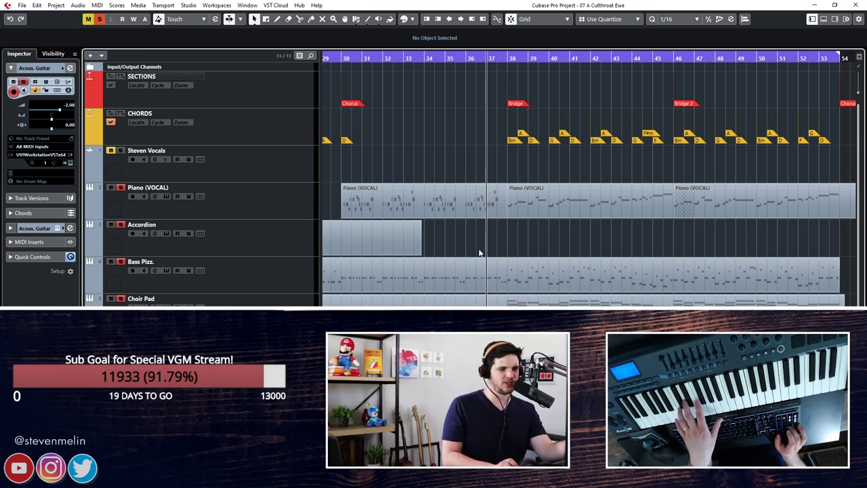
key(space)
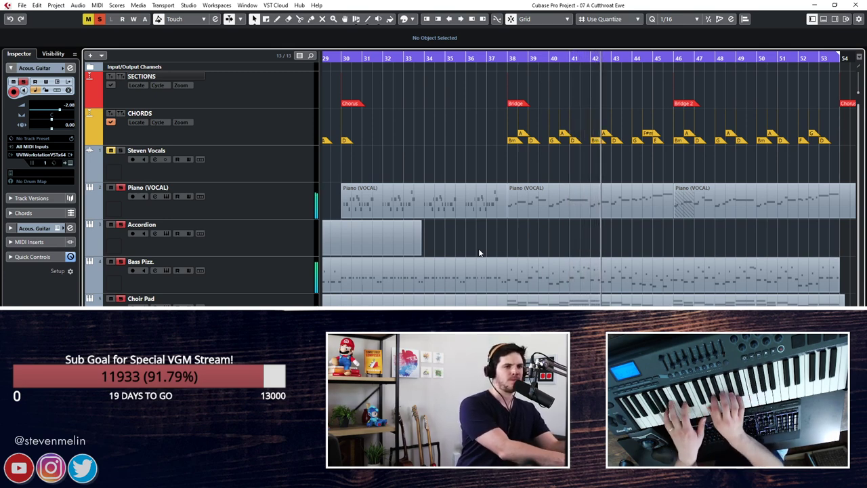
key(ctrl+a)
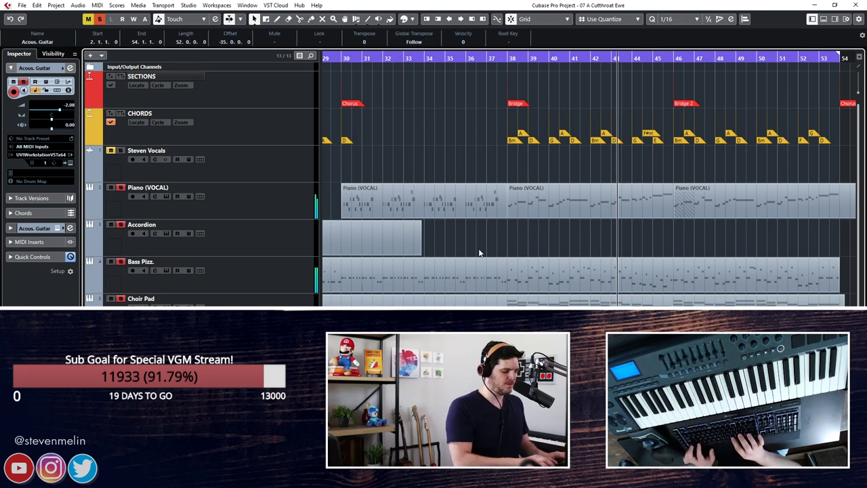
Clear the selection, play through Bridge and Bridge 2, and capture another Acous. Guitar performance.
click(478, 253)
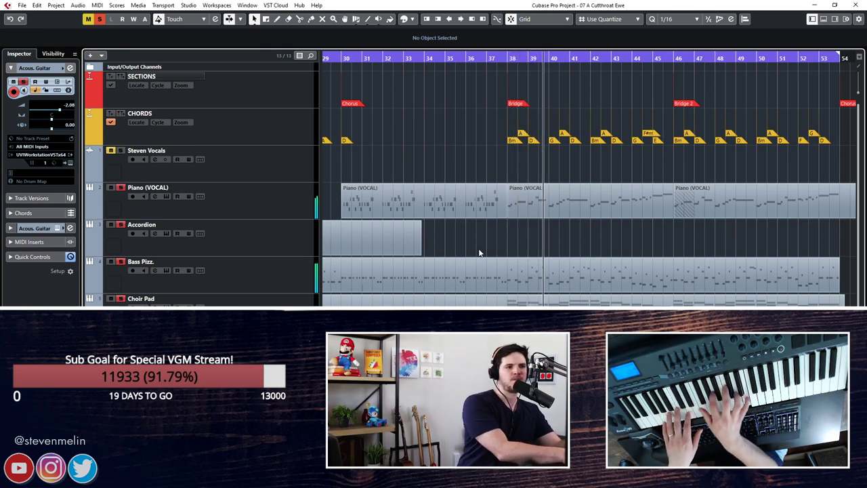
key(Right)
key(Escape)
key(KP_Subtract)
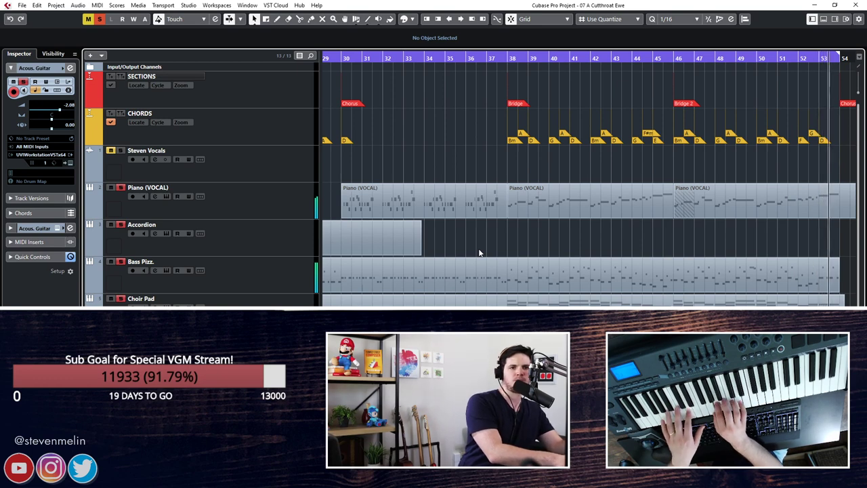
key(space)
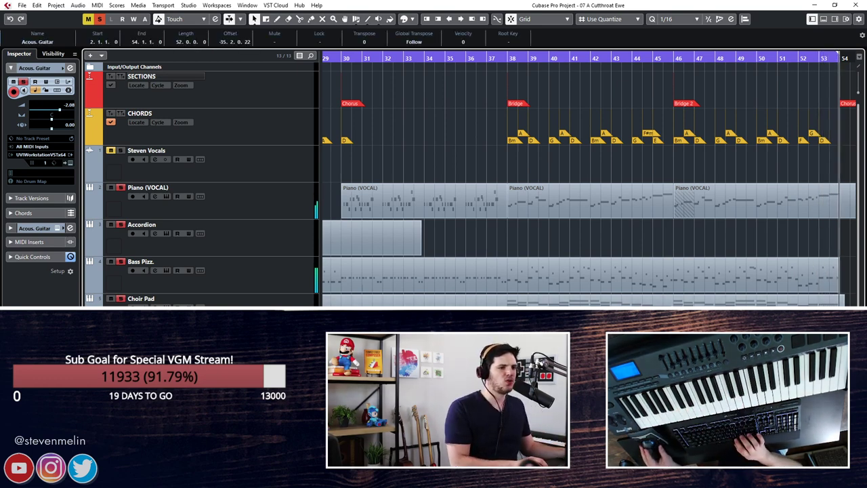
Select all notes of the Acous. Guitar part in the key editor, close it and return to bar 37.
key(ctrl+e)
key(ctrl+a)
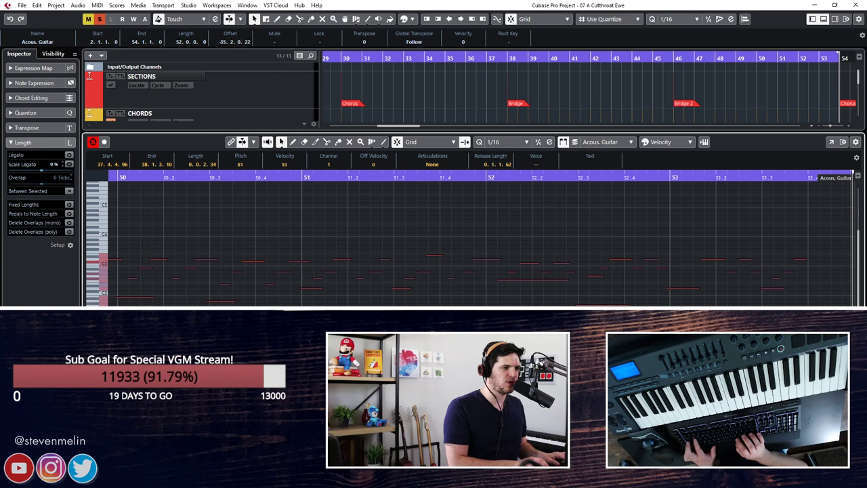
key(ctrl+e)
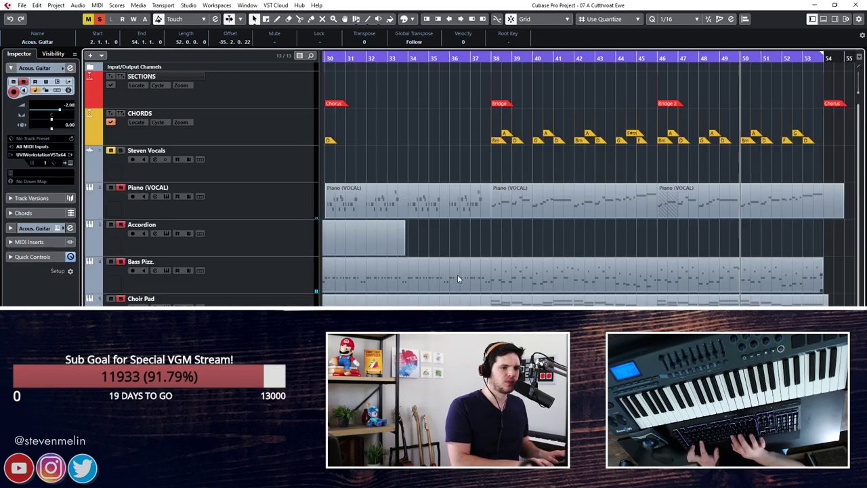
key(KP_Subtract)
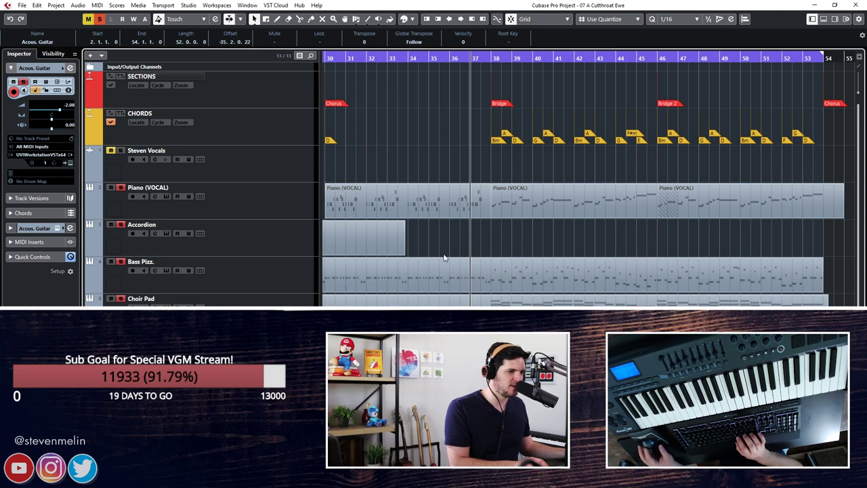
scroll(447, 260, left, 5)
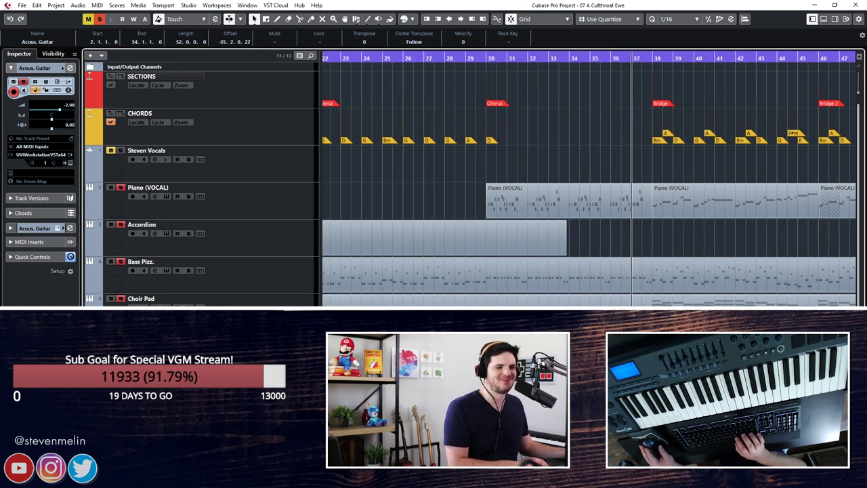
Deselect everything, play the song from the Intro and select the VSL Horns track.
key(ctrl+shift+a)
key(1)
key(Home)
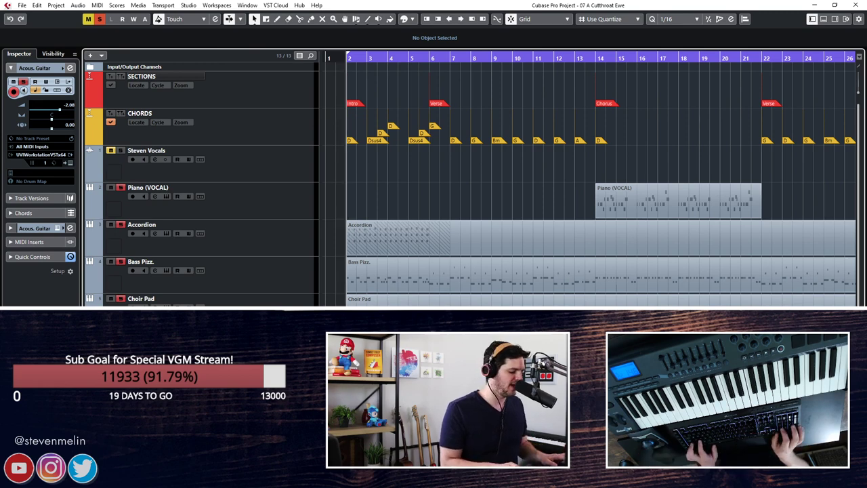
key(Right)
key(Right)
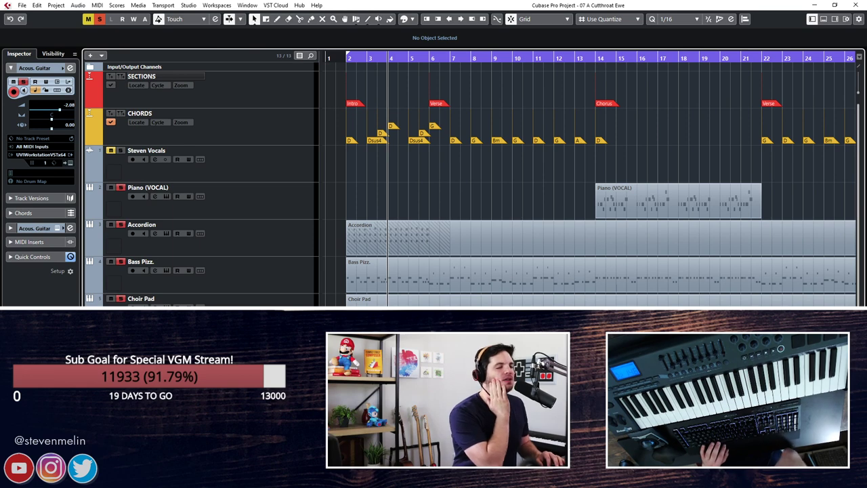
key(space)
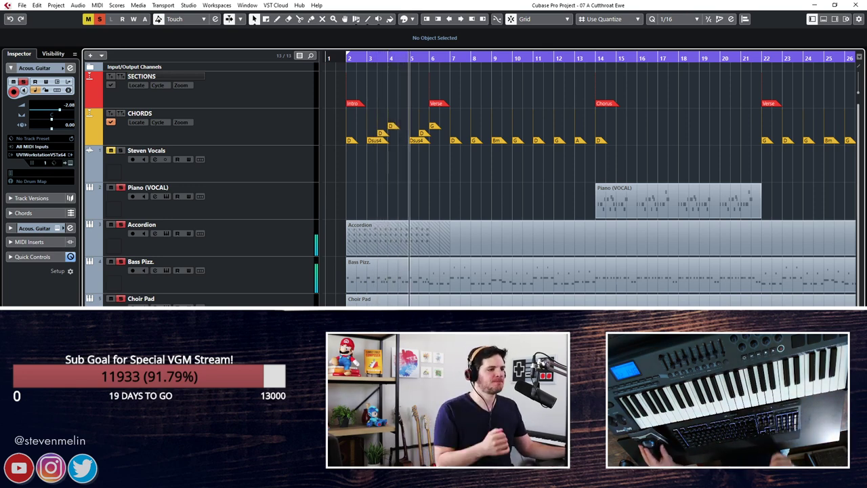
scroll(467, 179, down, 2)
key(Down)
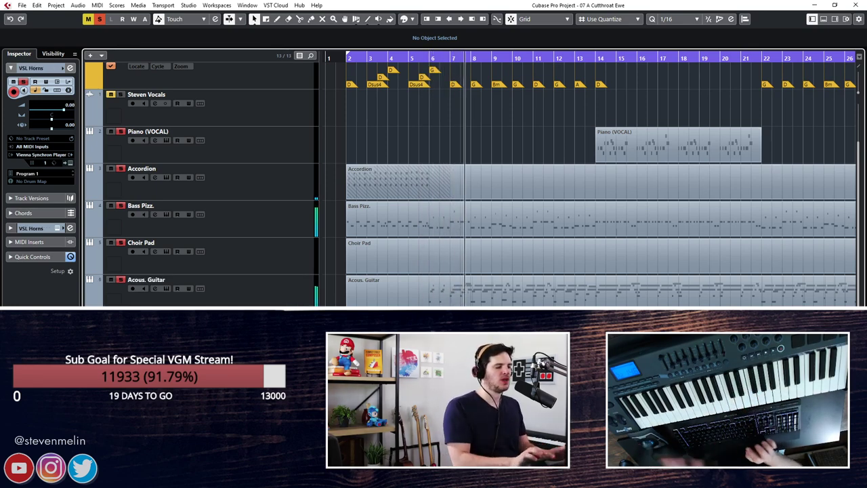
scroll(467, 179, up, 2)
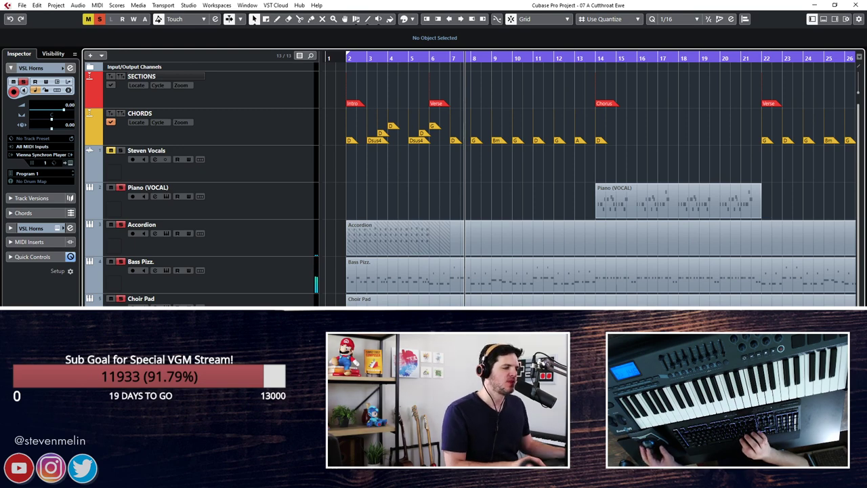
Look through the open windows and control playback of the Touch (Fox) Opening video in the background.
key(alt+Tab)
key(alt+Tab)
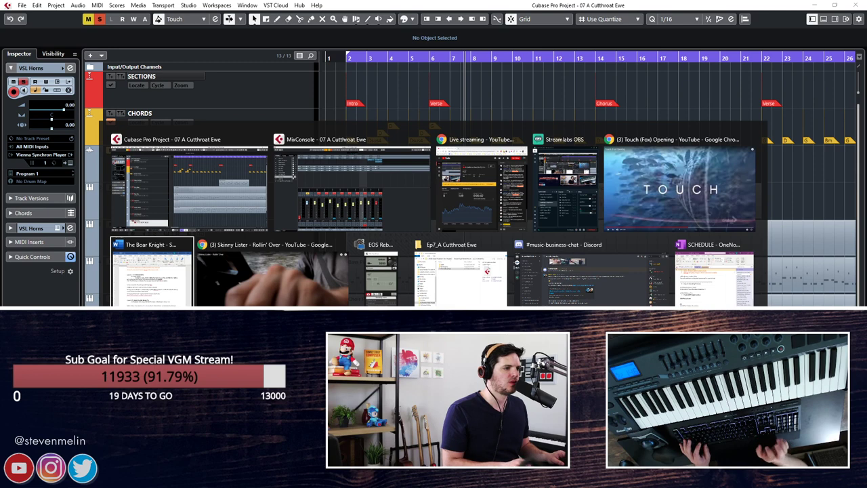
key(Escape)
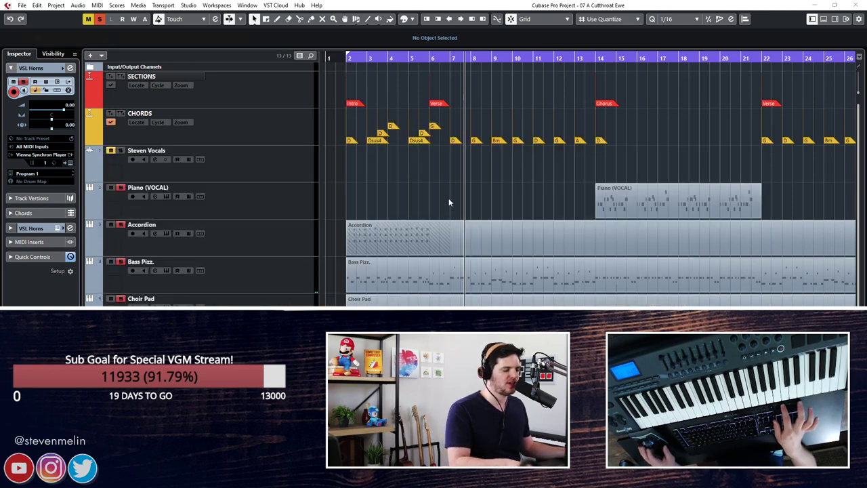
key(XF86AudioPlay)
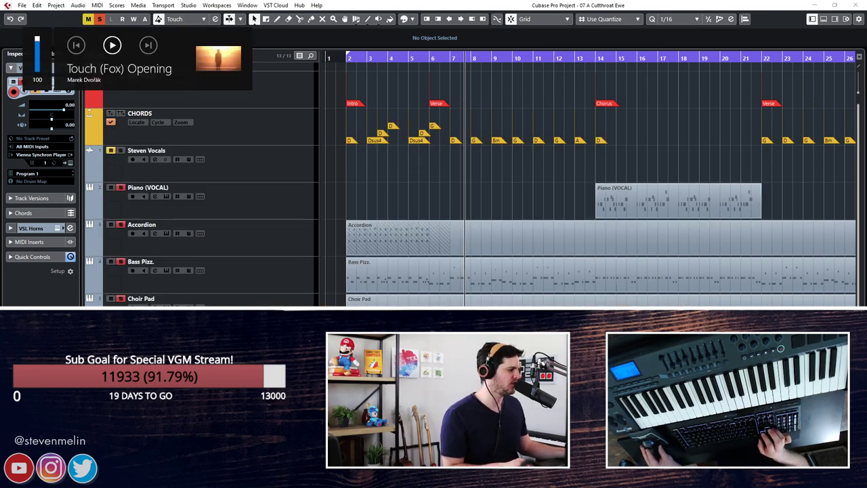
key(XF86AudioNext)
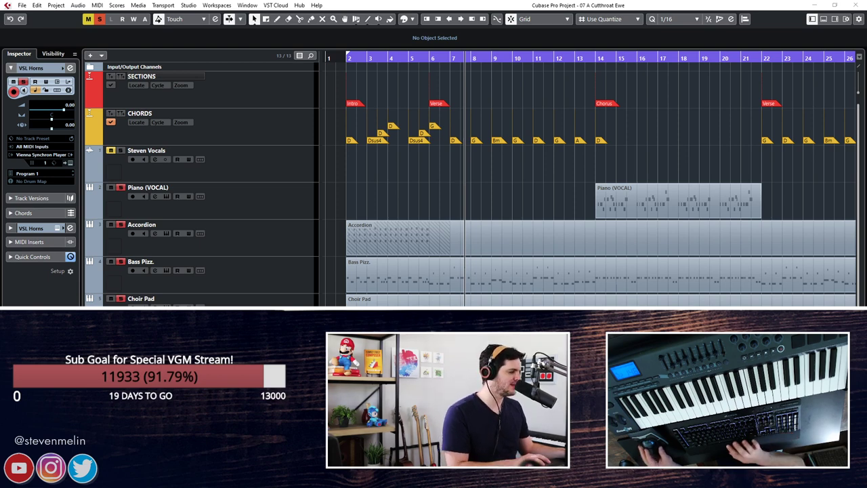
Select the Accordion track, listen to the Intro from its start, and select the Acous. Guitar track.
click(531, 188)
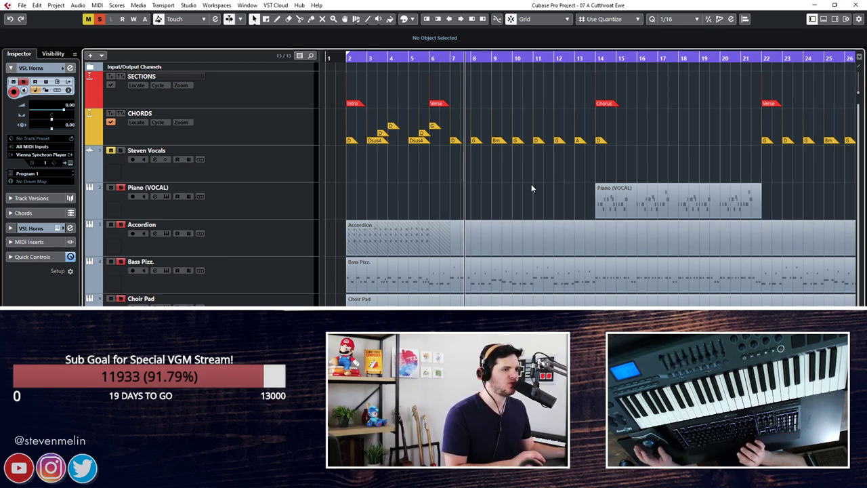
click(328, 244)
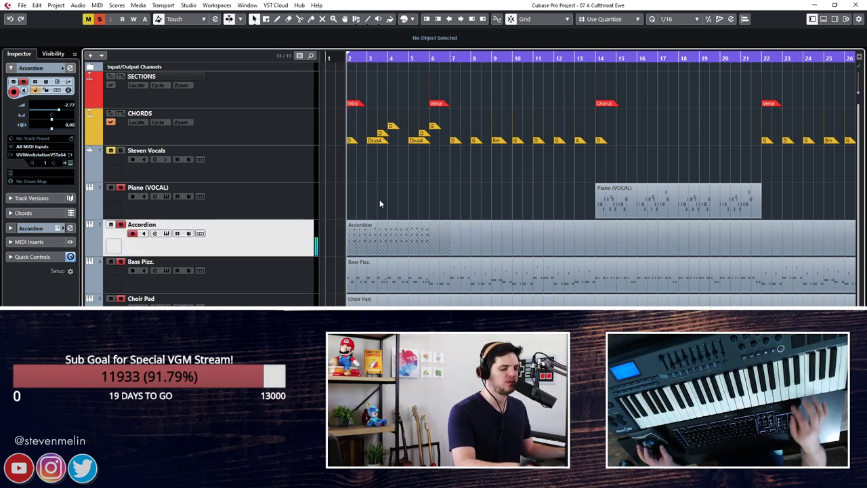
key(XF86AudioRaiseVolume)
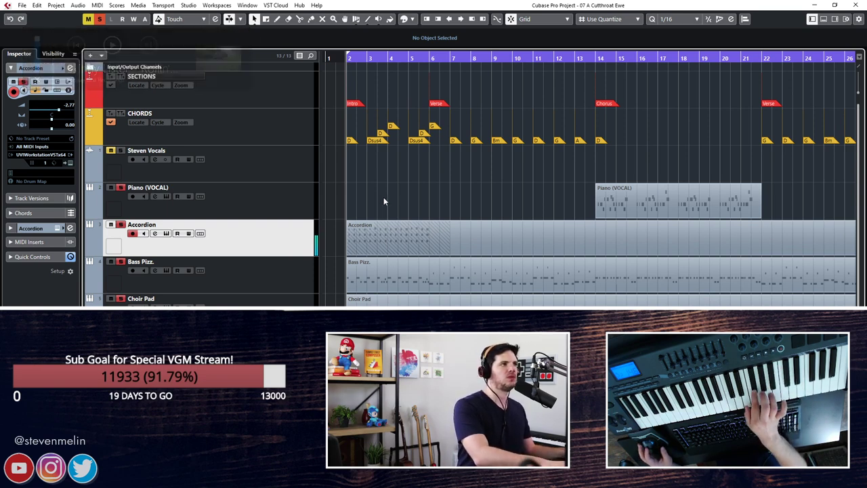
key(space)
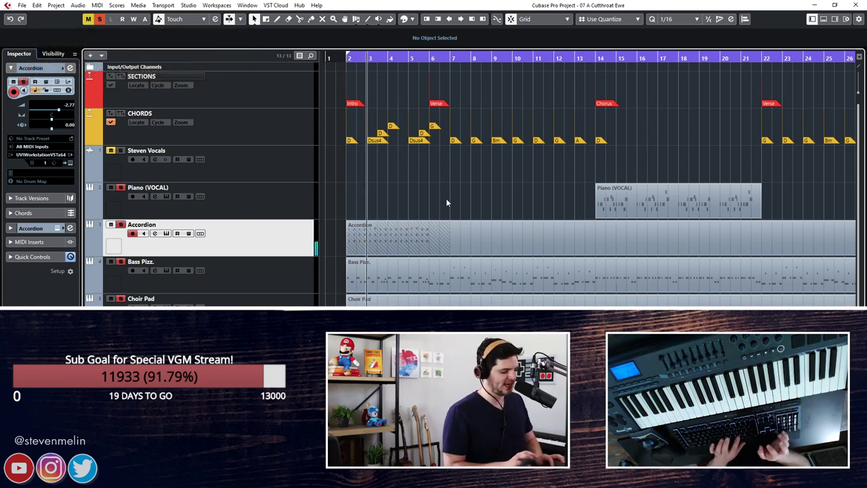
key(KP_Subtract)
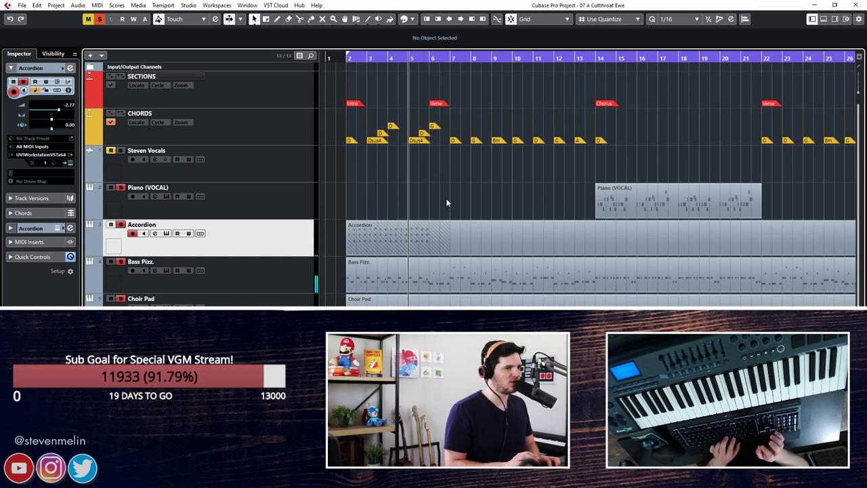
key(space)
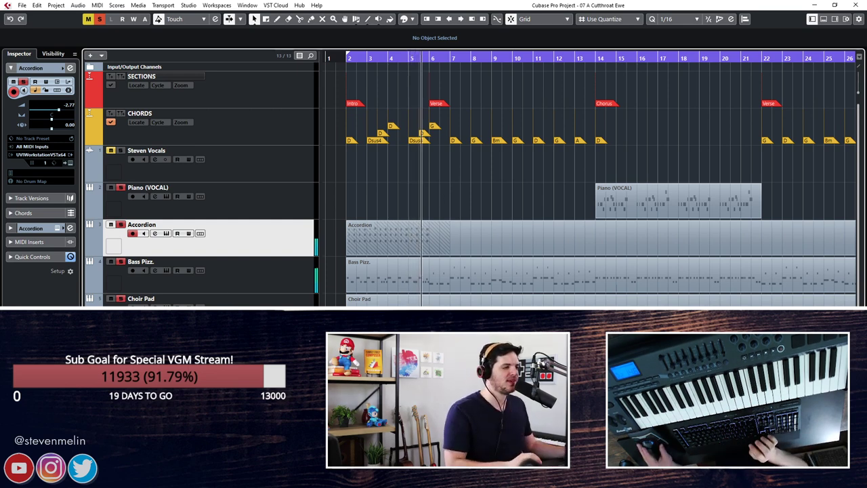
key(Down)
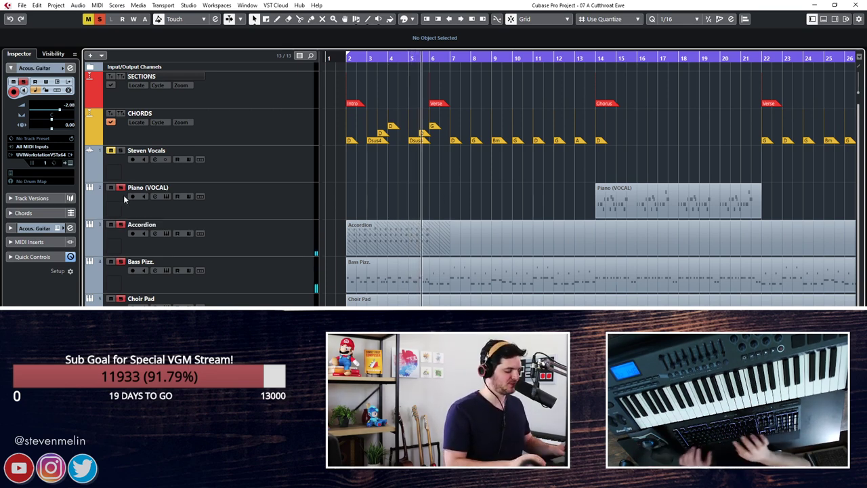
key(ctrl+t)
click(277, 175)
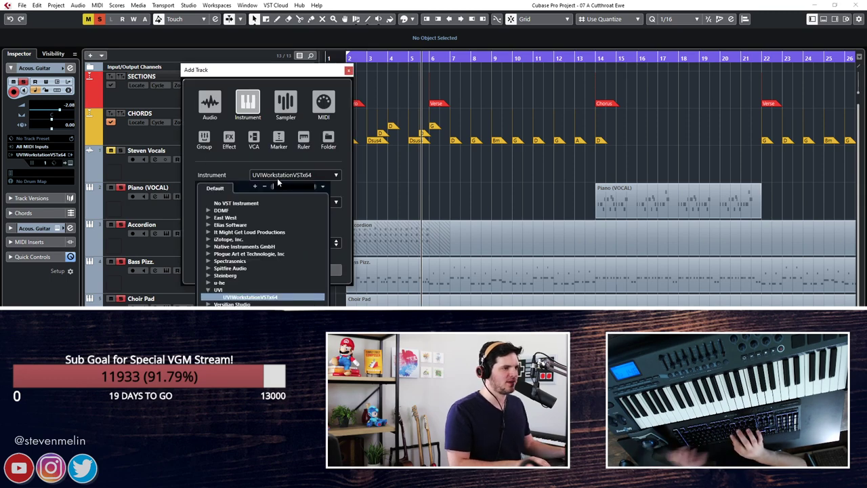
text(sampl)
key(BackSpace)
key(BackSpace)
key(BackSpace)
key(BackSpace)
key(BackSpace)
text(gmbh)
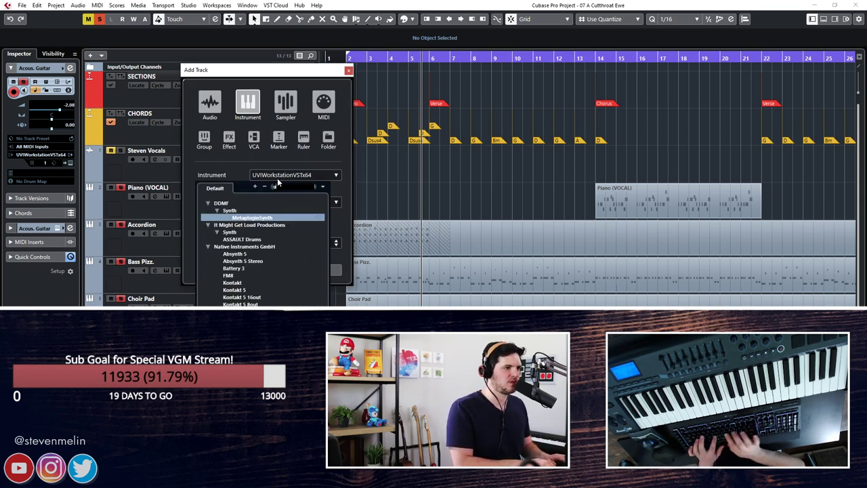
key(BackSpace)
key(BackSpace)
key(BackSpace)
key(BackSpace)
key(BackSpace)
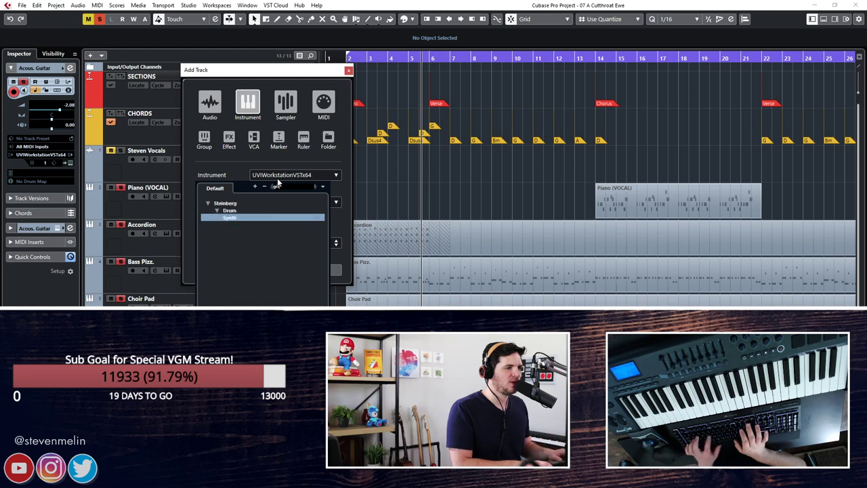
text(guitar)
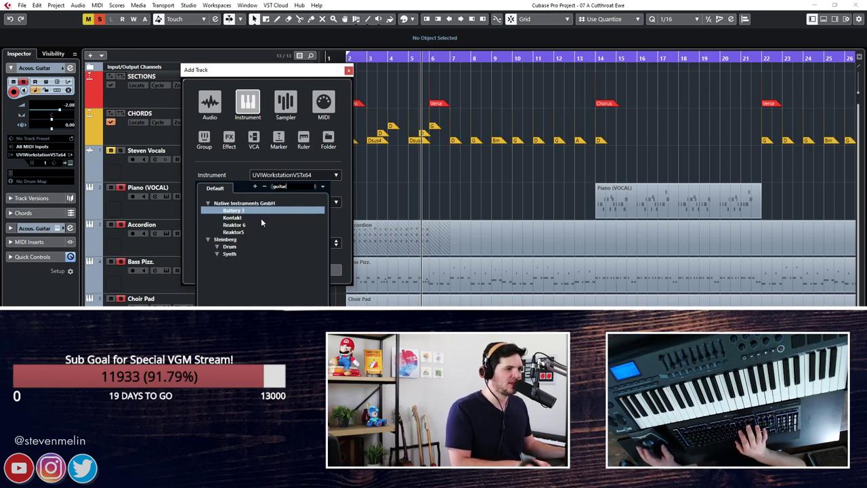
key(BackSpace)
key(BackSpace)
key(BackSpace)
key(BackSpace)
key(BackSpace)
key(BackSpace)
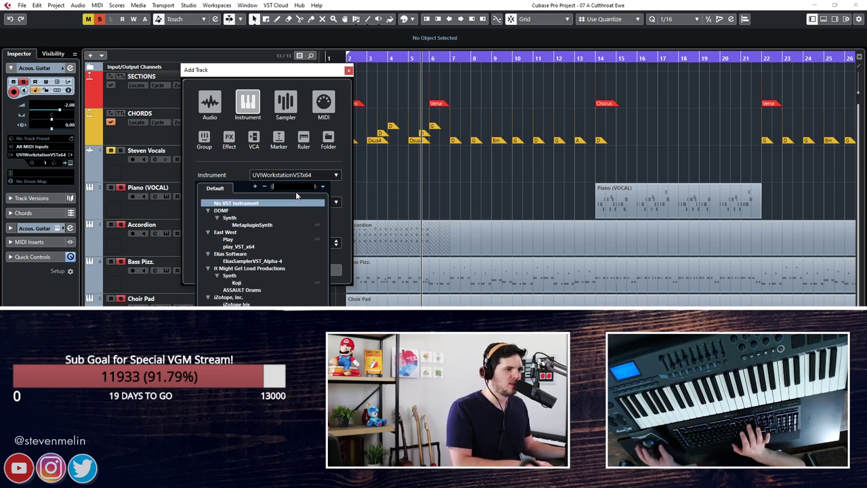
text(sampl)
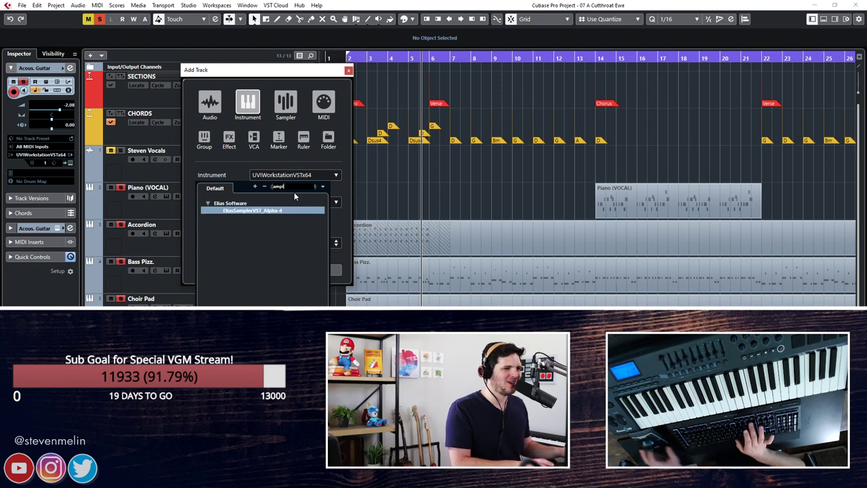
key(BackSpace)
key(BackSpace)
key(BackSpace)
key(BackSpace)
key(BackSpace)
click(348, 70)
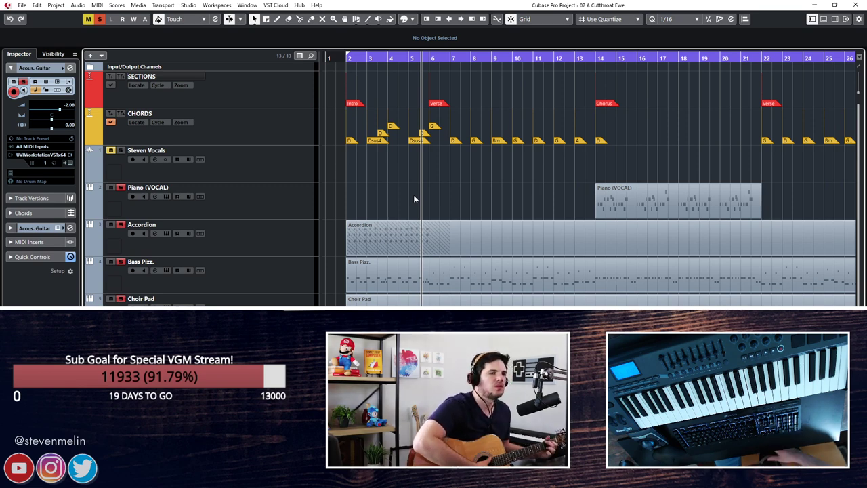
Stop playback and add a mono audio track named GEEETAR with Mic 3 as its input and Stereo Out as its output.
key(space)
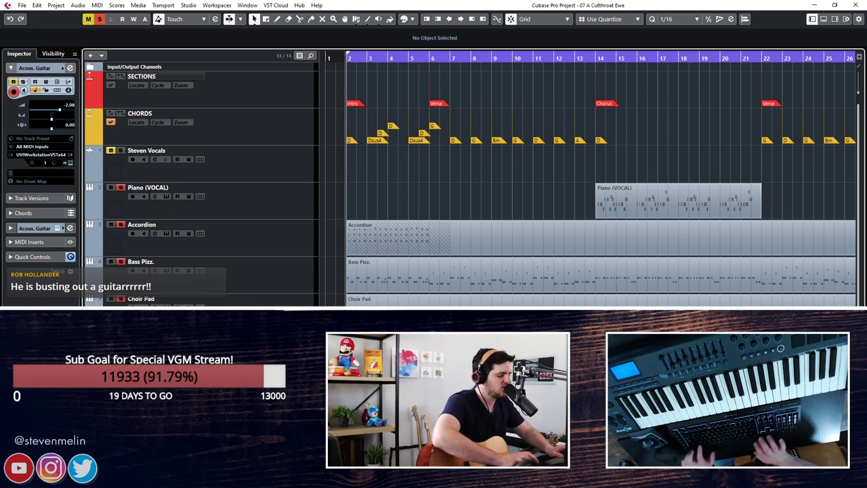
key(ctrl+t)
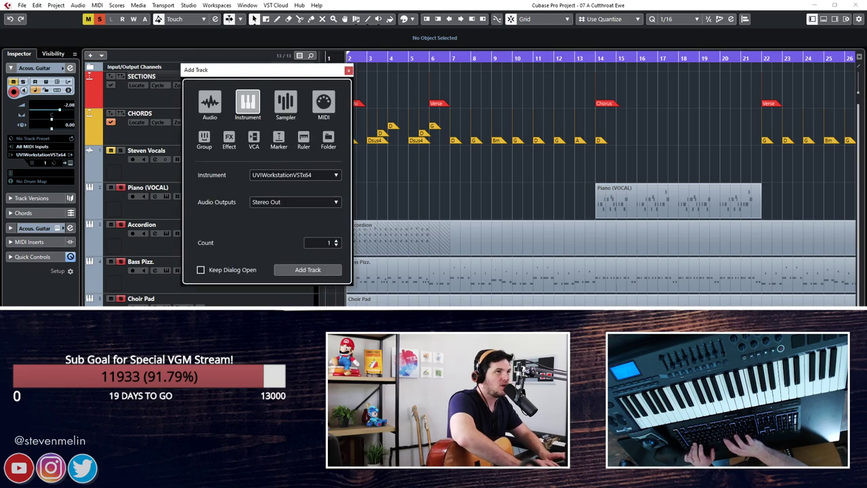
click(209, 103)
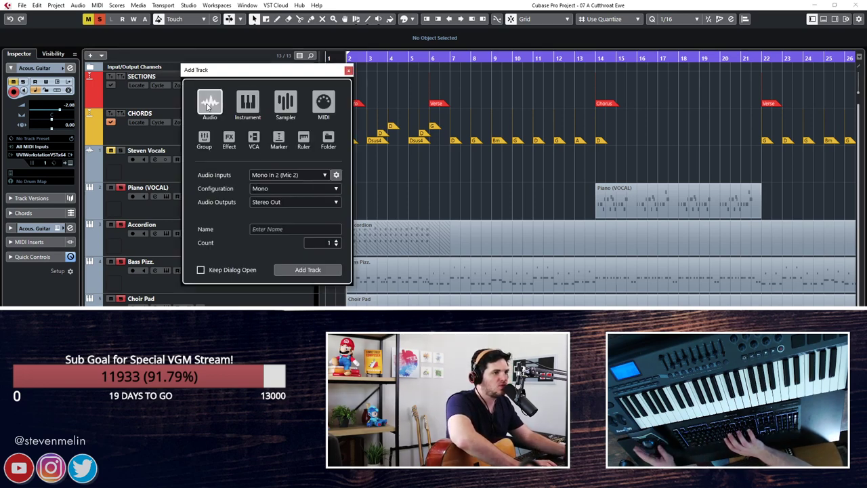
click(279, 175)
click(280, 172)
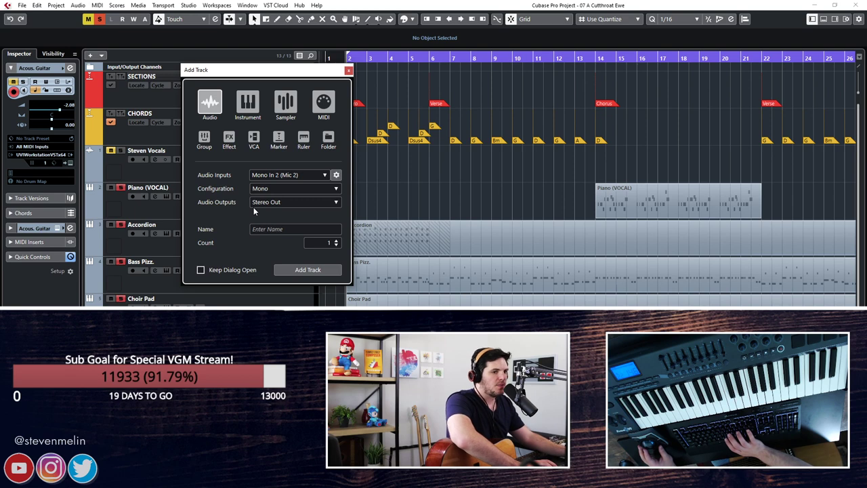
click(281, 176)
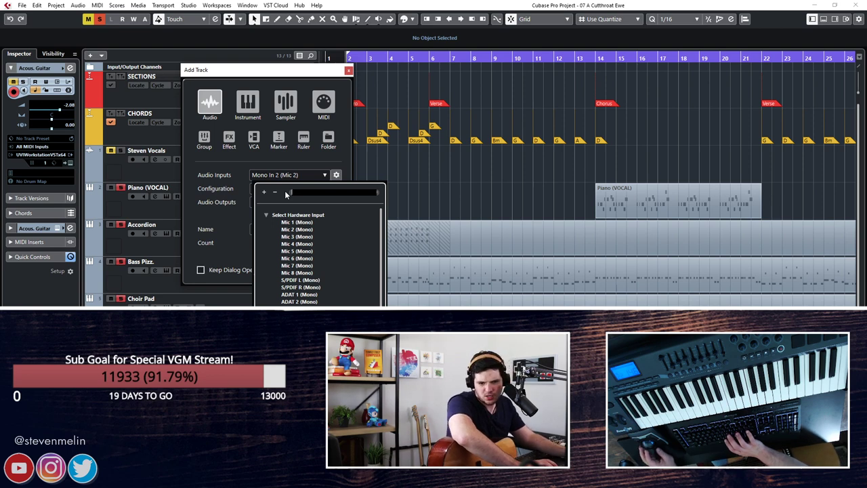
click(298, 236)
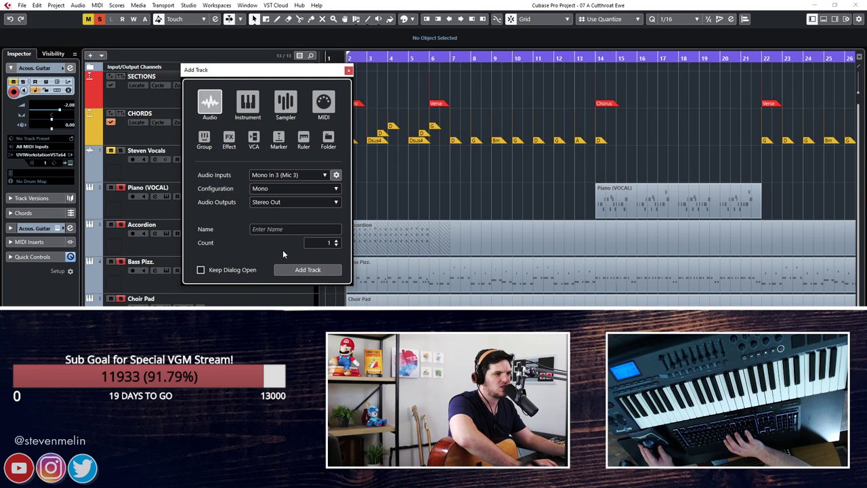
click(283, 230)
text(GEEETAR)
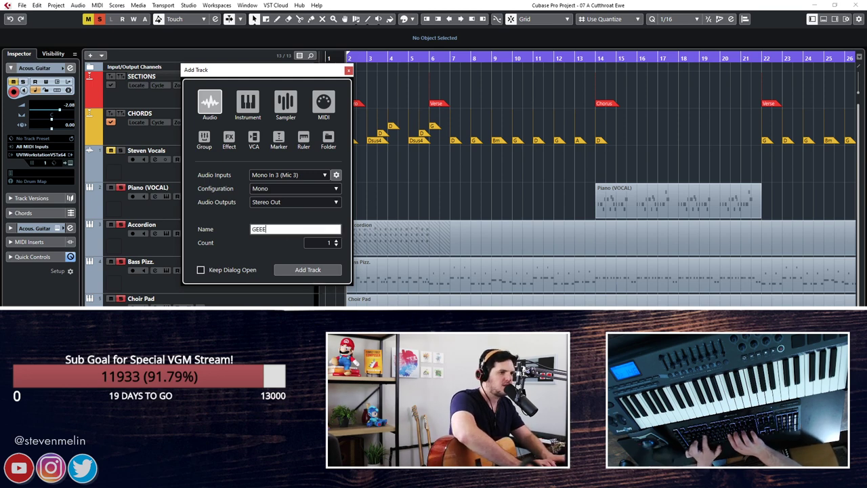
click(292, 242)
key(Return)
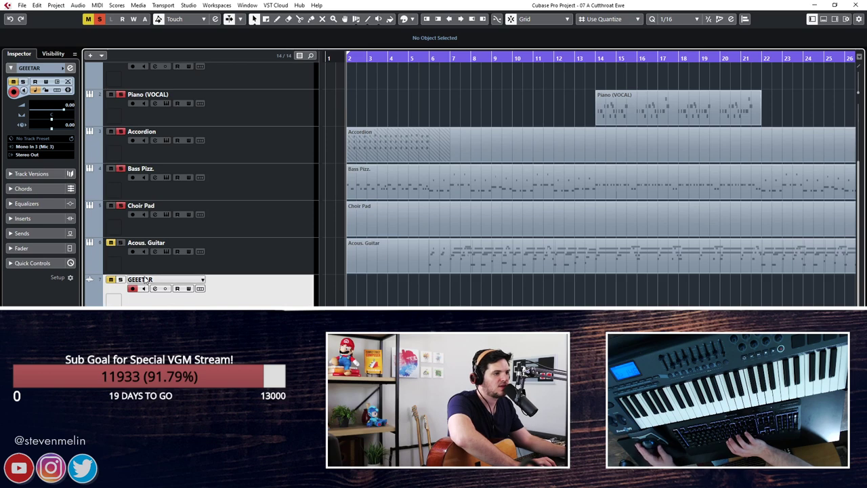
Switch input monitoring on and off on the GEEETAR track to test the guitar signal, leaving it on.
click(143, 289)
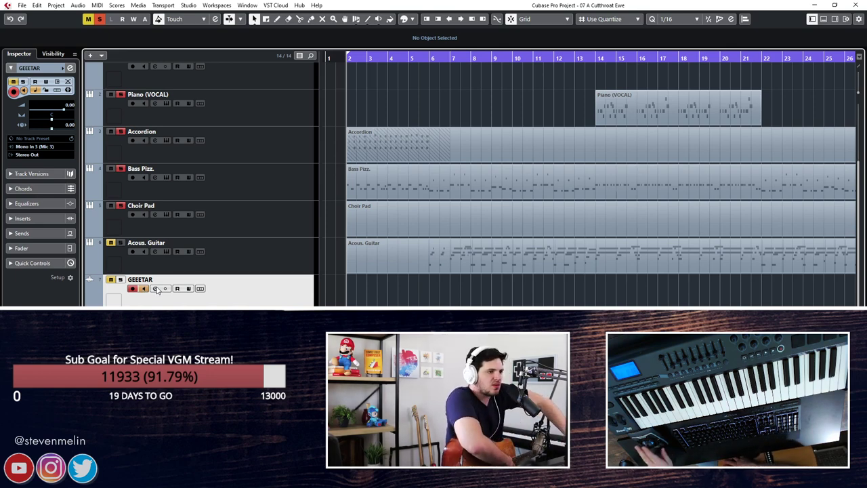
click(143, 289)
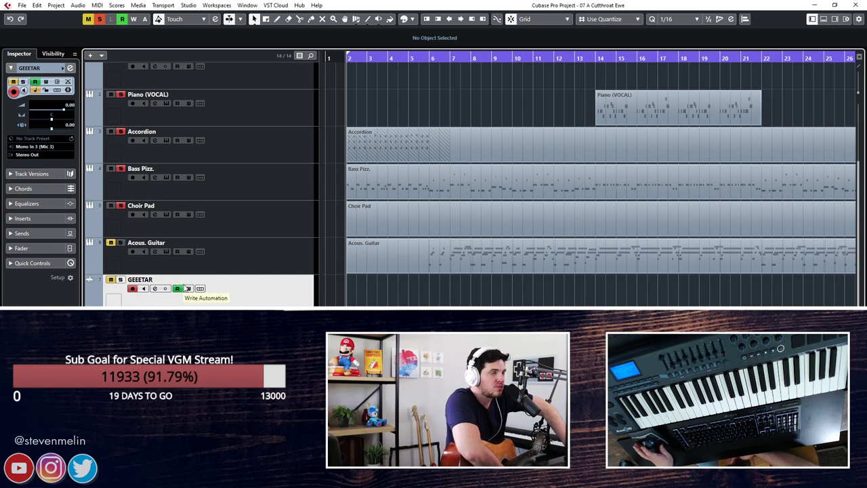
click(143, 289)
click(143, 289)
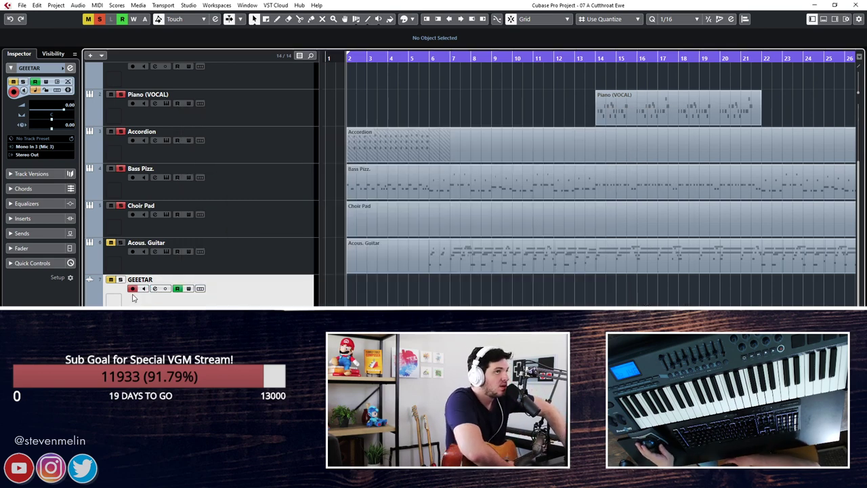
click(145, 289)
click(144, 288)
click(145, 288)
click(145, 289)
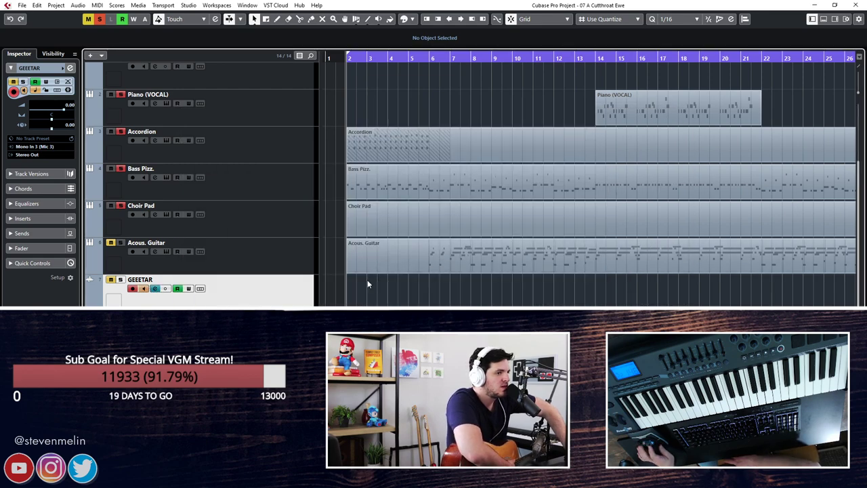
Record a trial guitar take on the GEEETAR track from the Intro to about bar 28, return to the start and delete the take.
key(space)
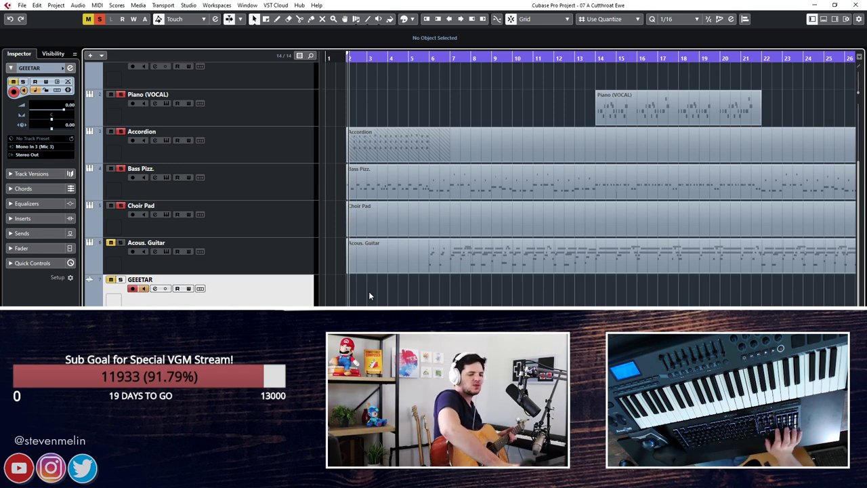
key(KP_Multiply)
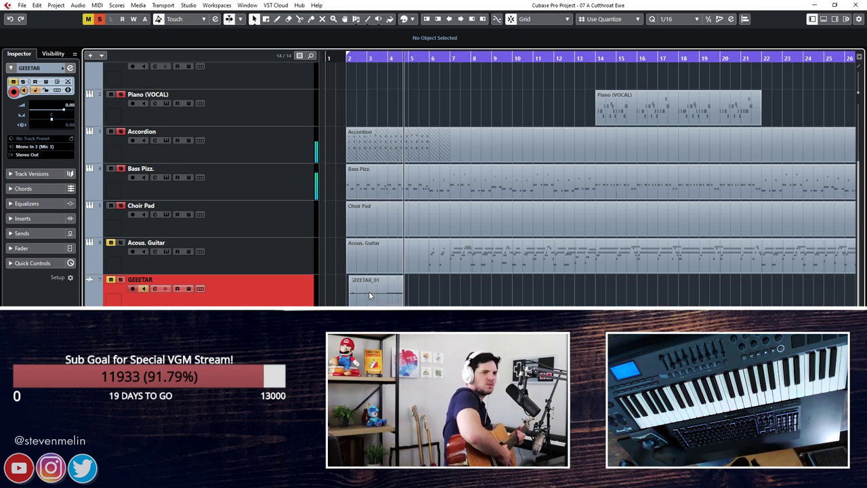
scroll(369, 291, up, 3)
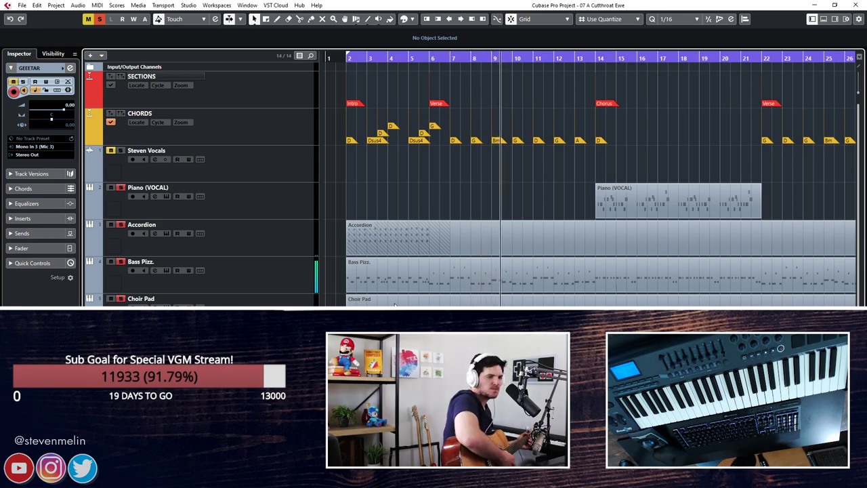
key(space)
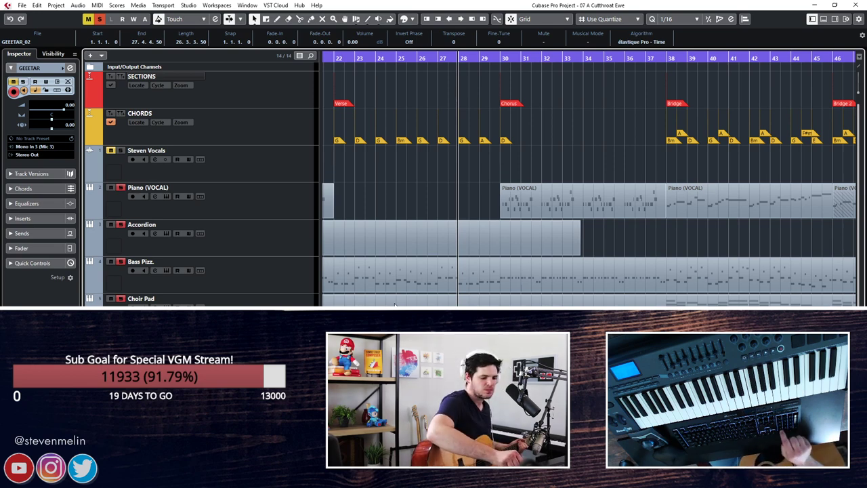
key(Home)
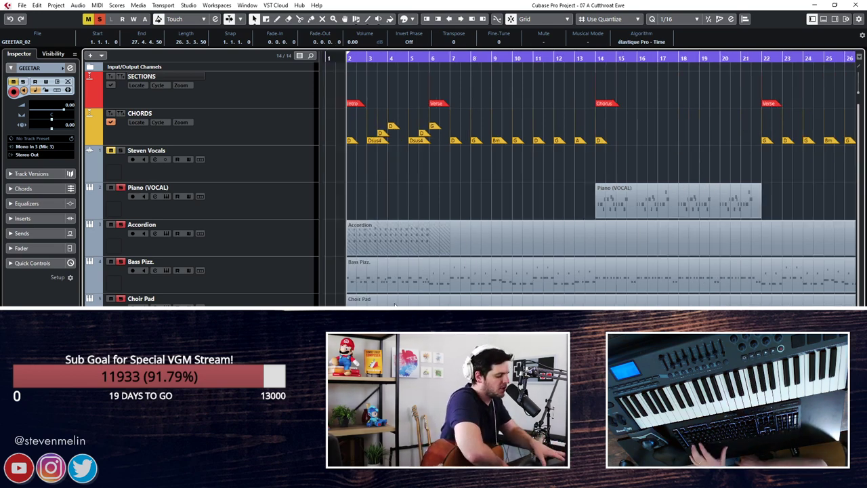
key(Delete)
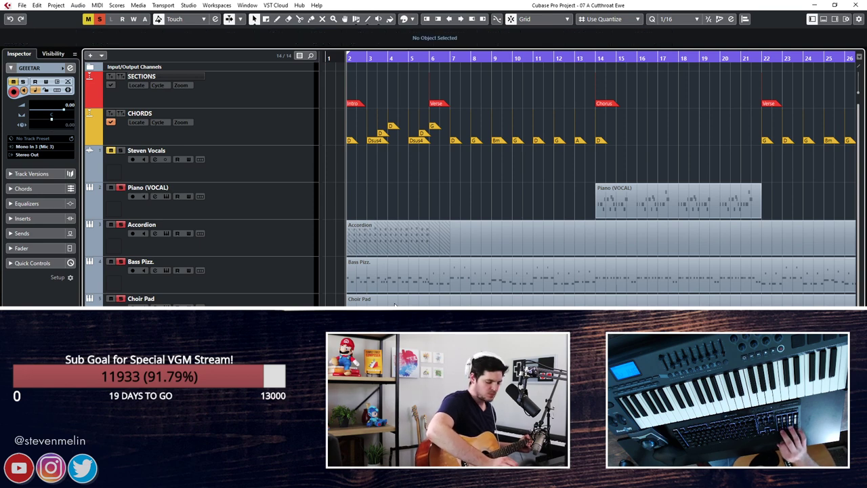
Record a guitar take on the GEEETAR track from bar 2 to bar 54, stop and return to the Intro.
key(space)
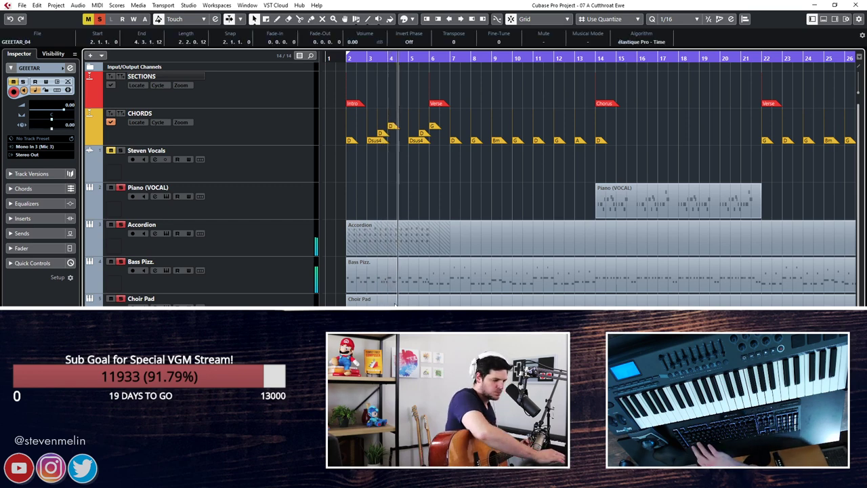
key(space)
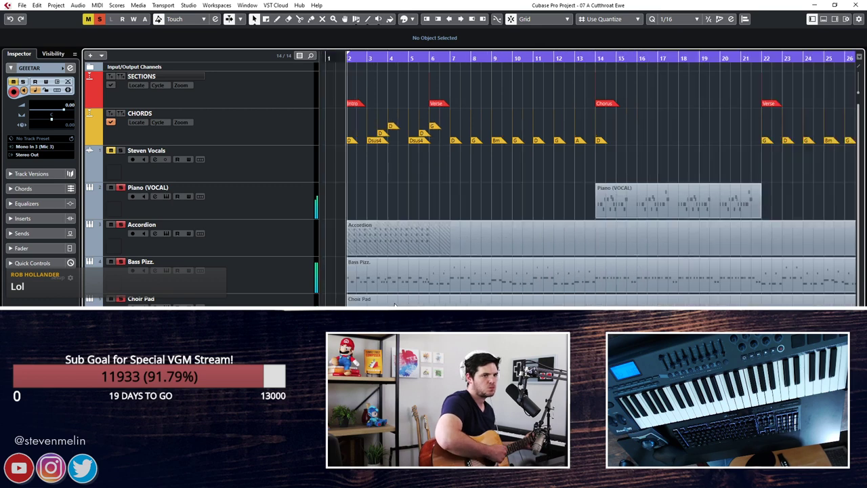
key(space)
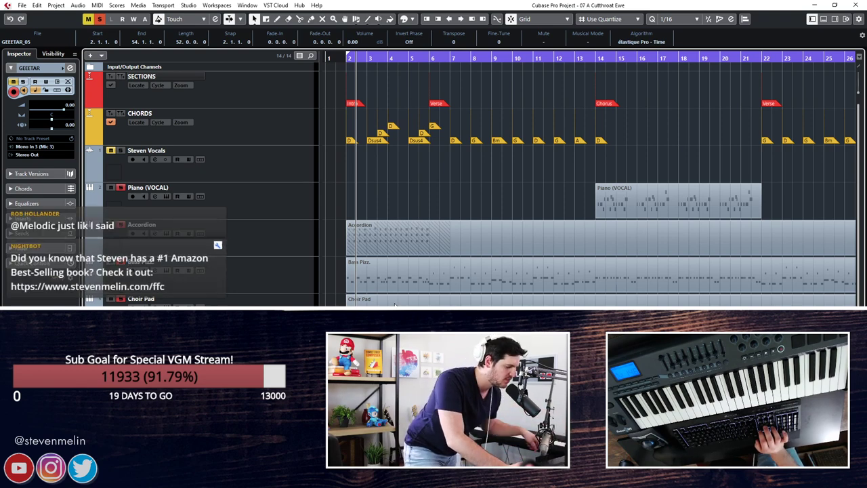
click(342, 282)
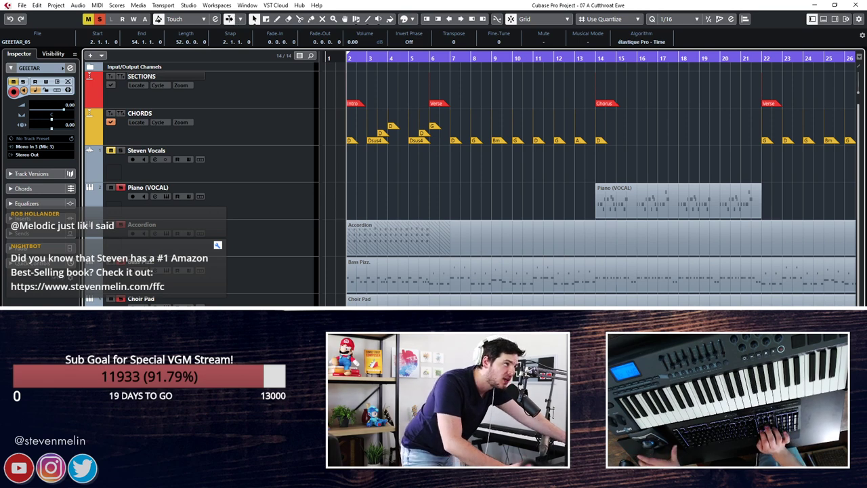